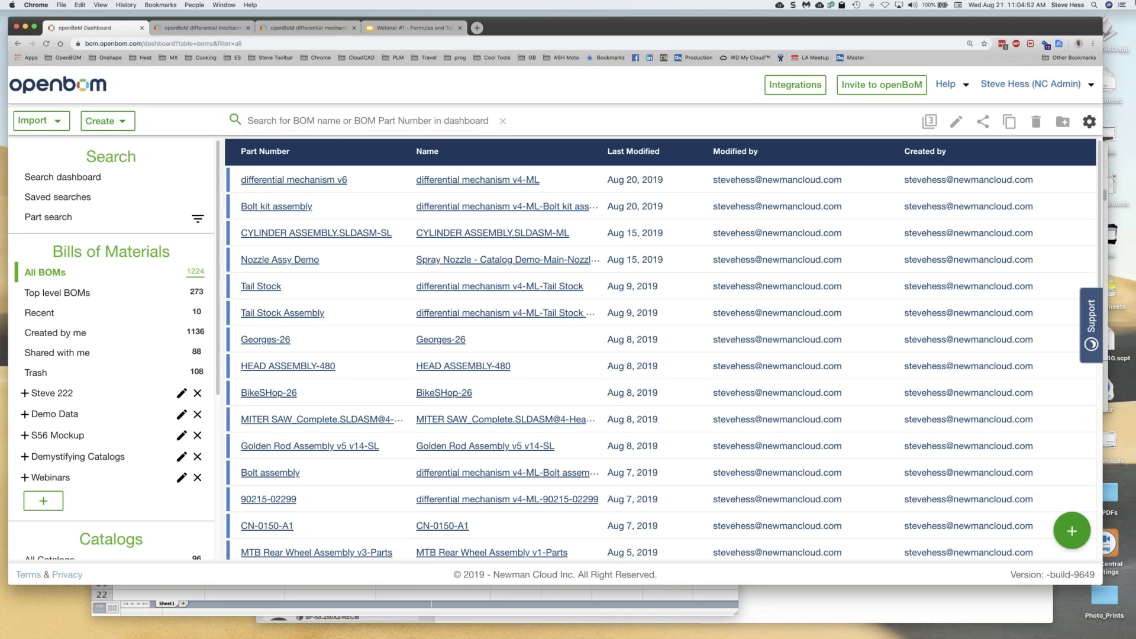
Switch to Excel to examine the part, location, cost and quantity columns in Gearbox-1.xlsx, and return to the openBoM dashboard.
key(ctrl+Up)
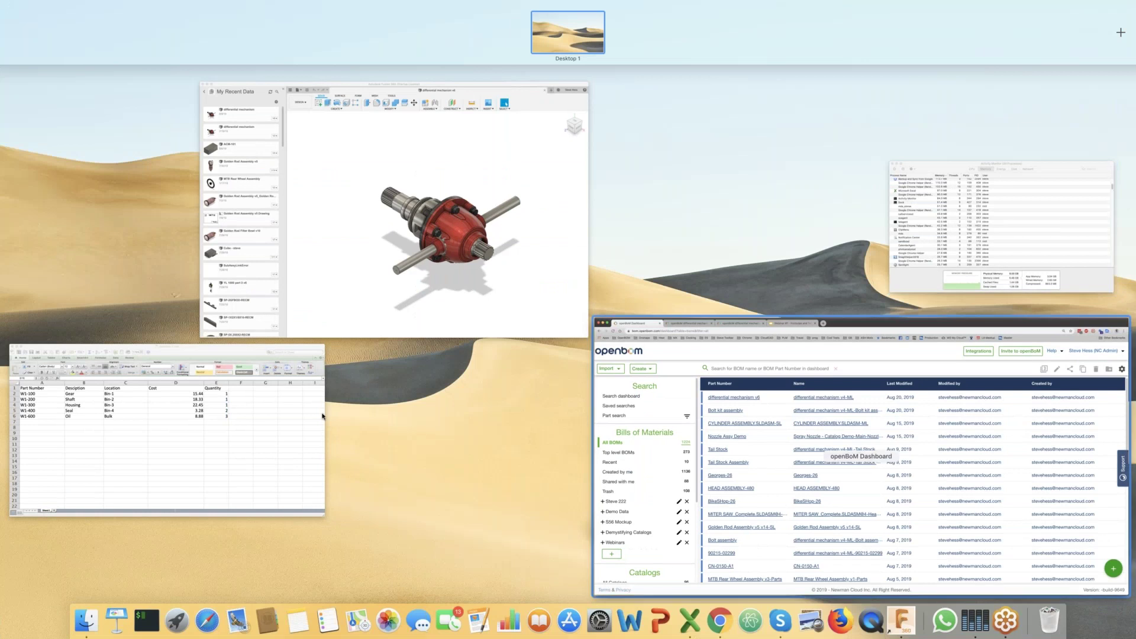
click(306, 424)
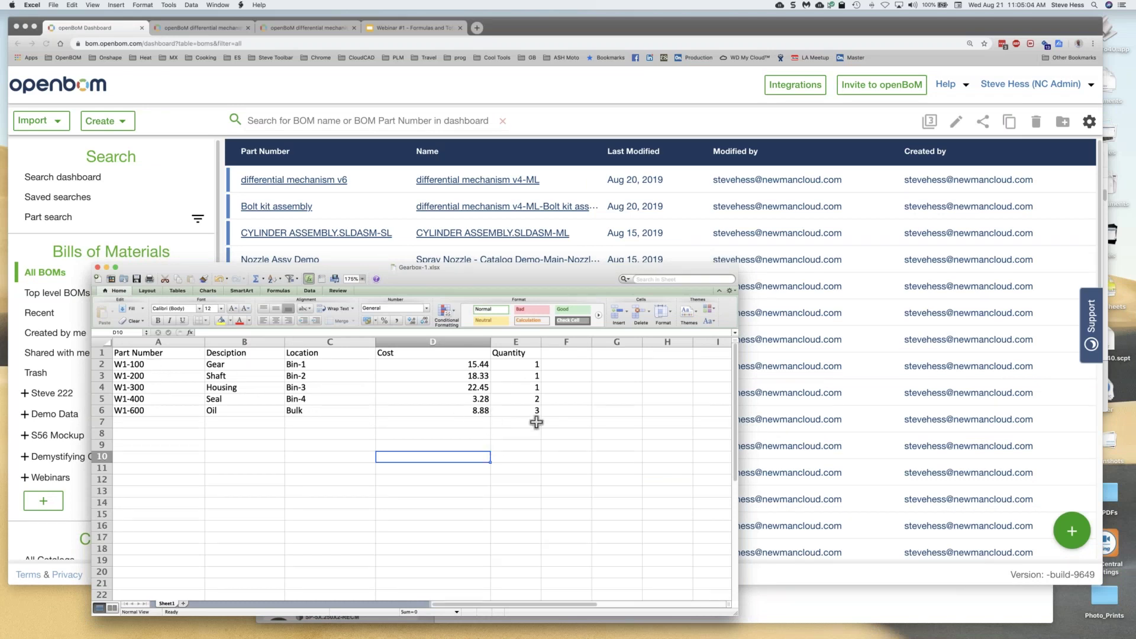
click(495, 106)
Import Gearbox-1.xlsx as a BOM from a spreadsheet, with property names in row 1 and Part number as the part number column.
click(37, 120)
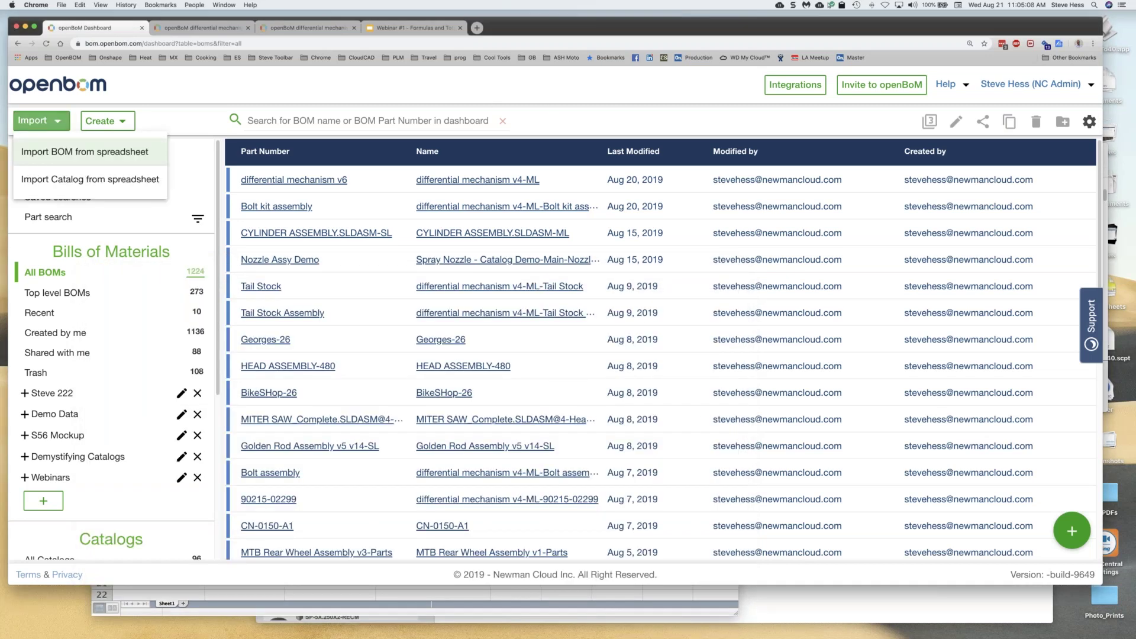
click(85, 157)
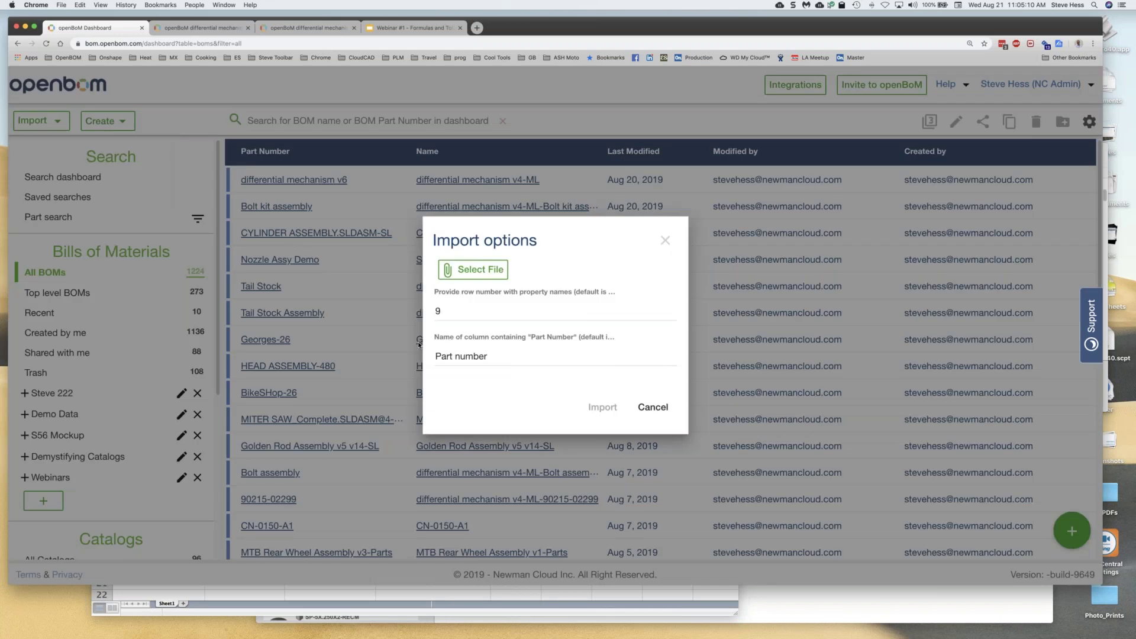
click(481, 270)
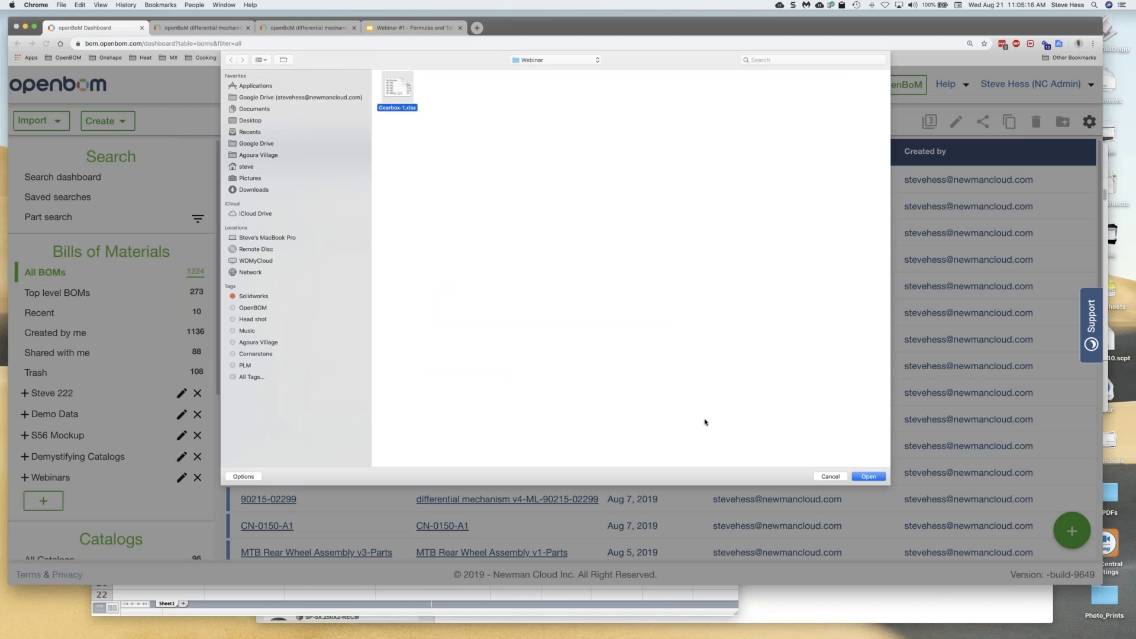
key(Return)
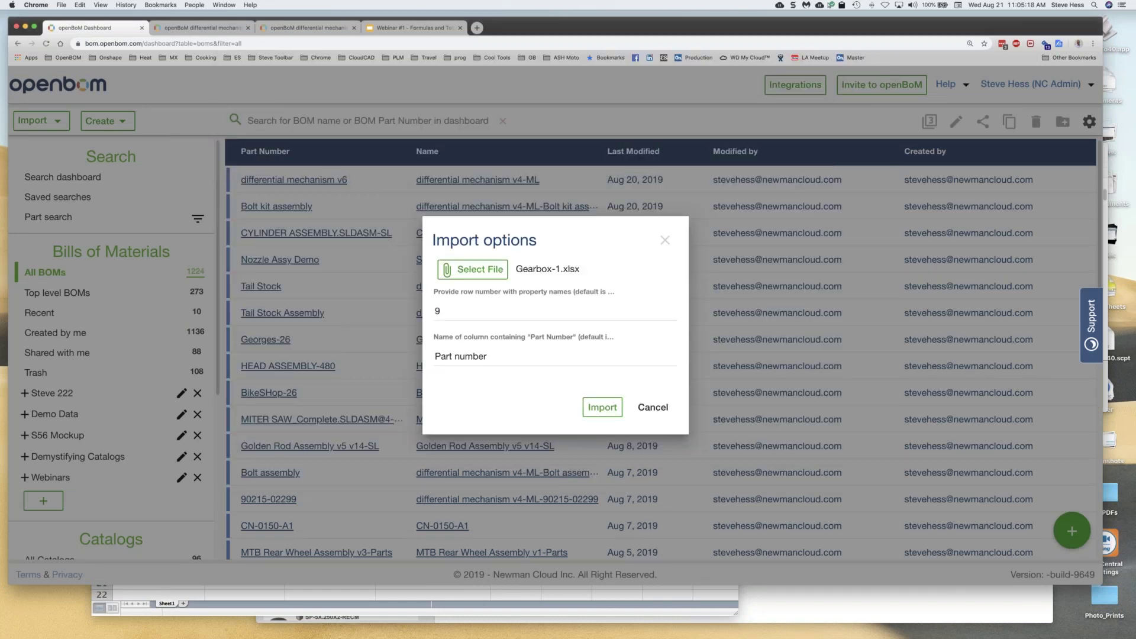
text(1)
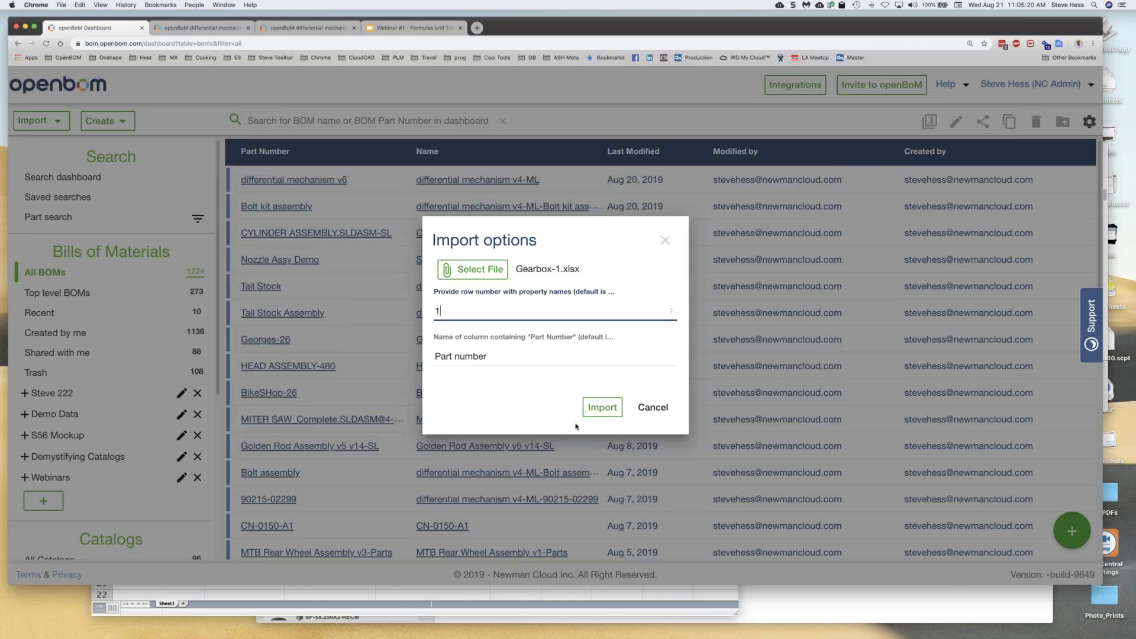
click(601, 407)
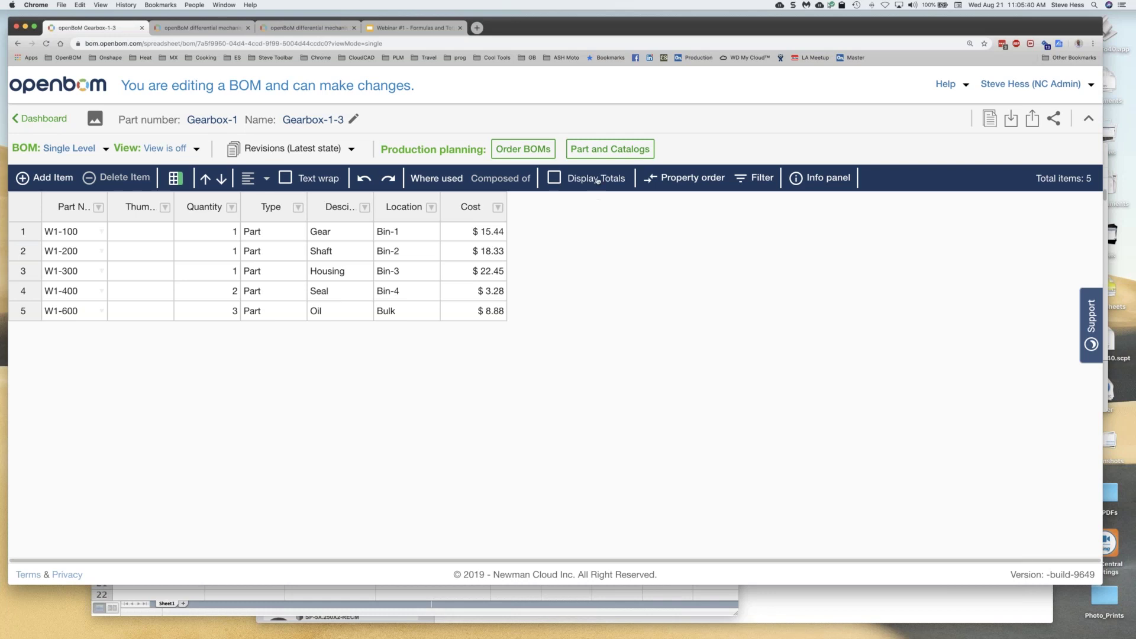
Display the totals row for the BOM and enable rollup totals on the Cost property.
click(557, 176)
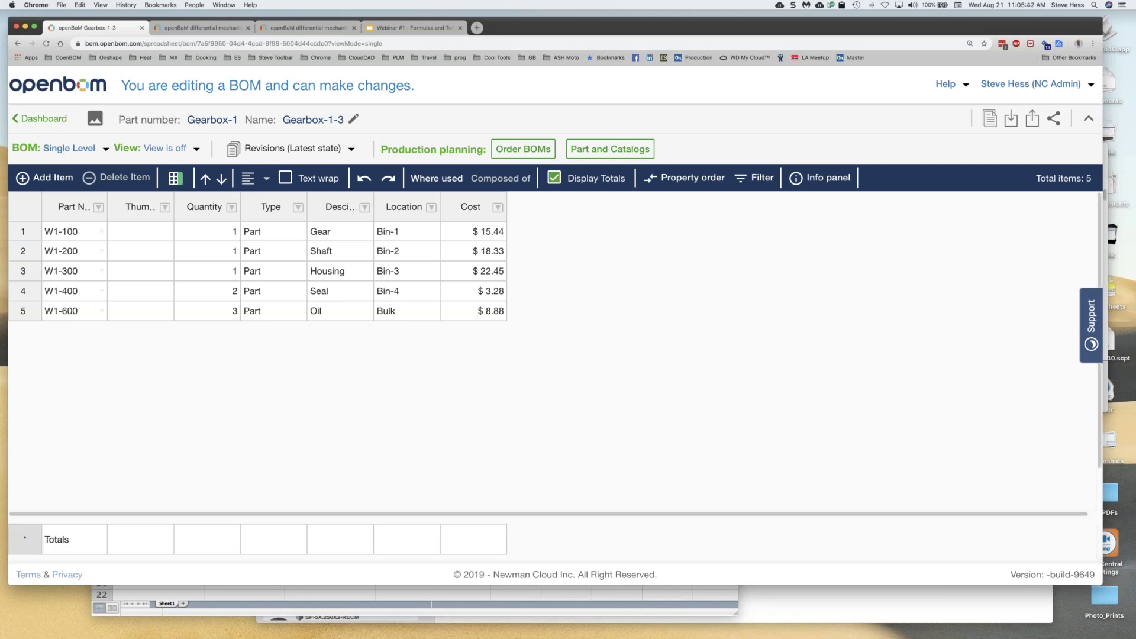
click(498, 207)
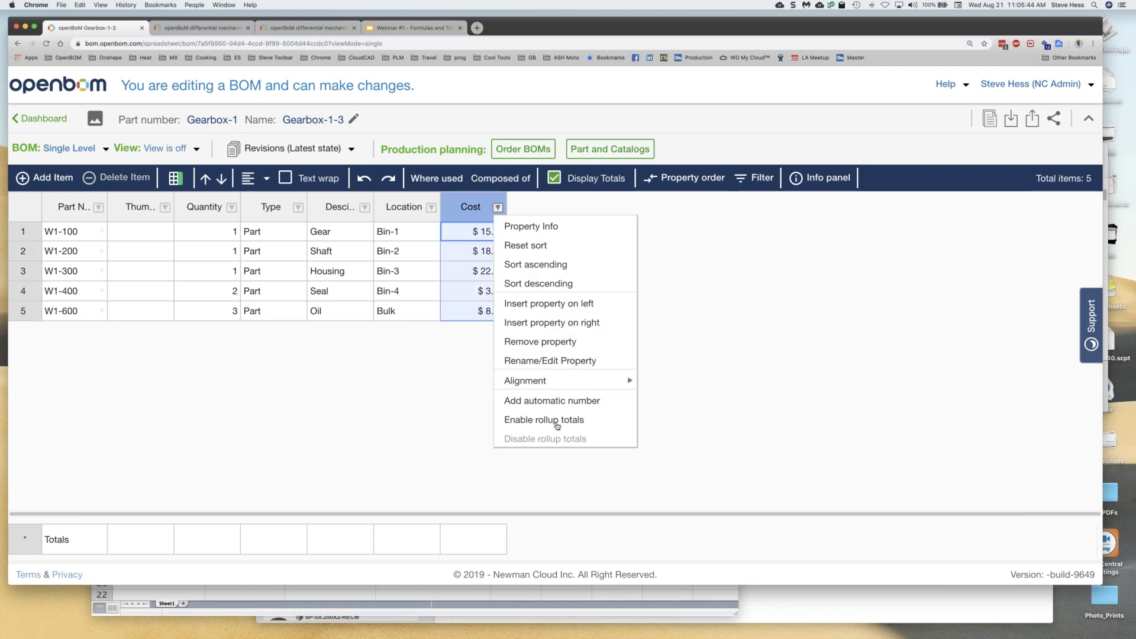
click(554, 420)
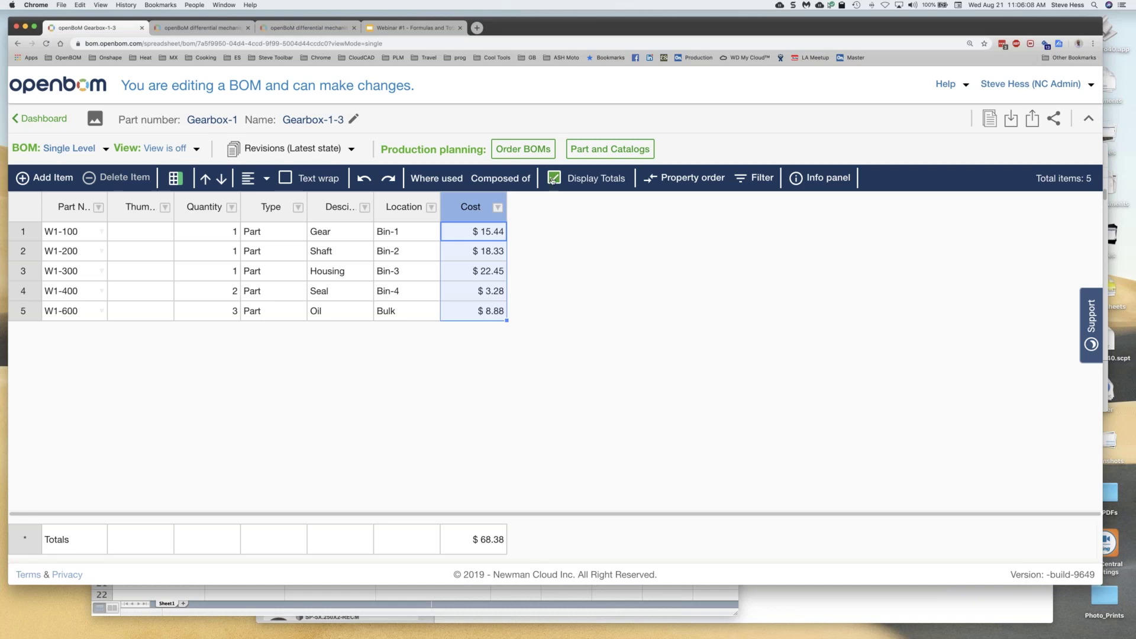
click(499, 208)
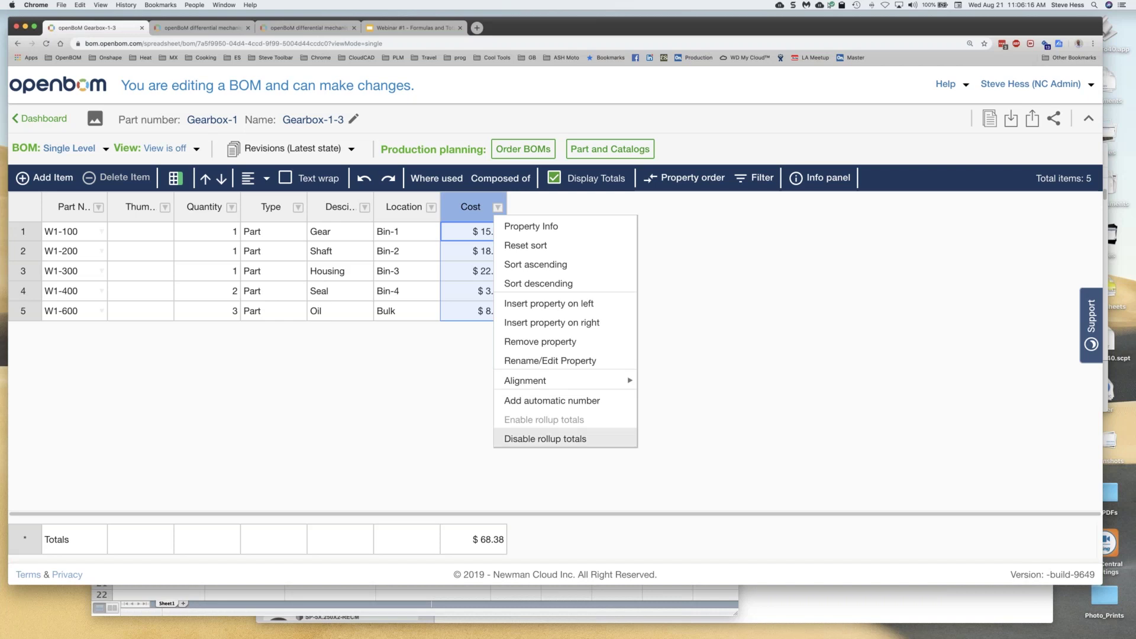
click(562, 439)
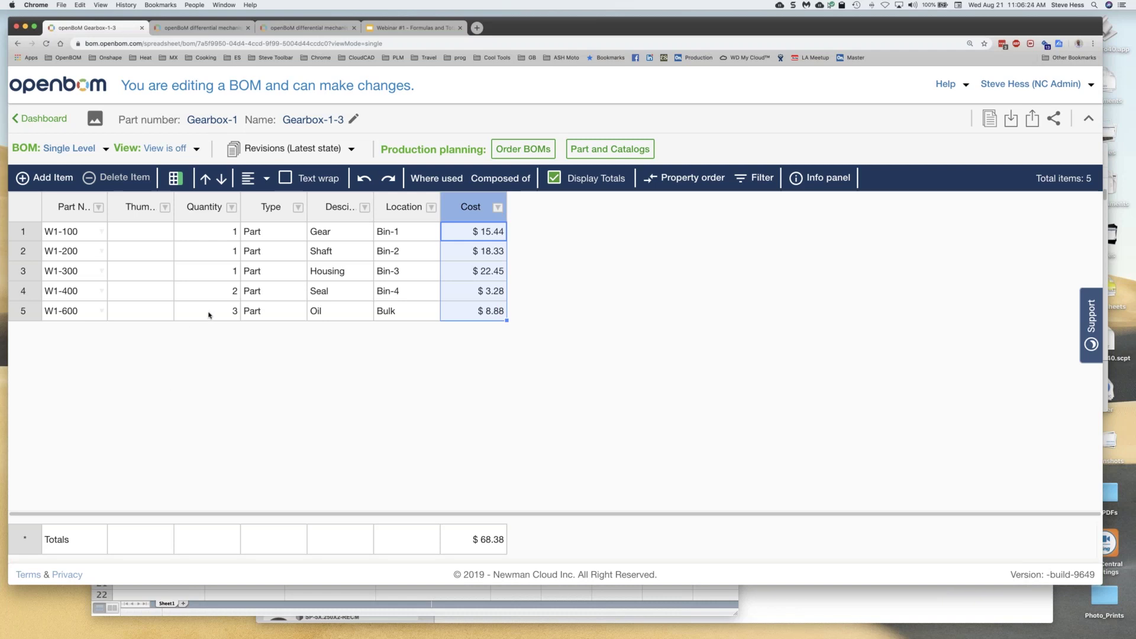
click(214, 292)
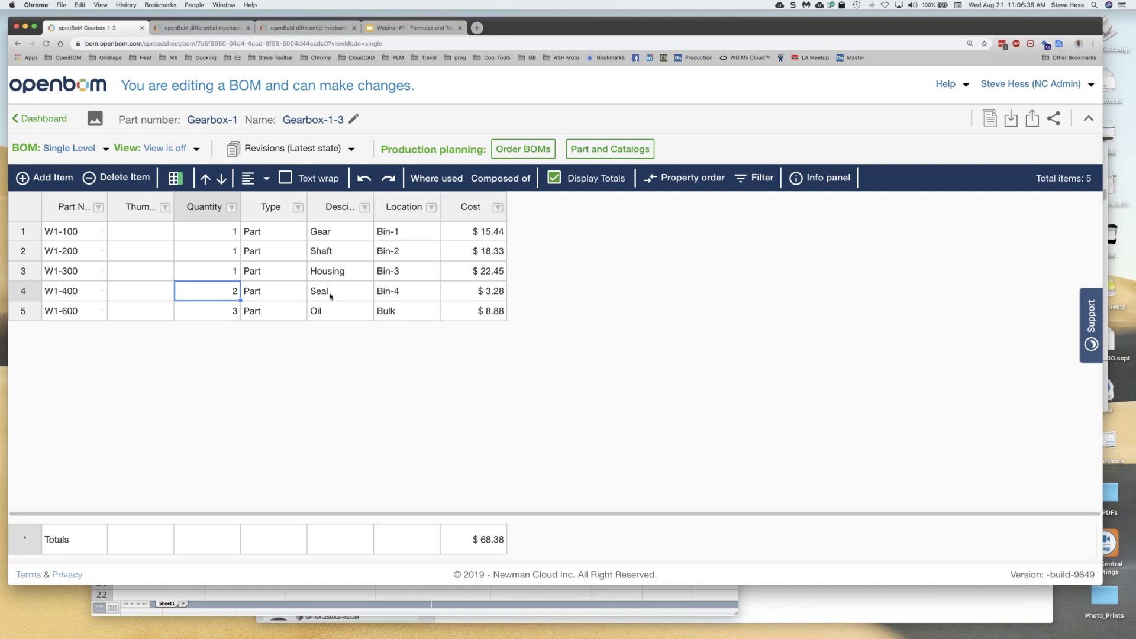
Insert the public currency property Extended Cost directly after the Cost property, without adding it to sub-assemblies.
click(498, 208)
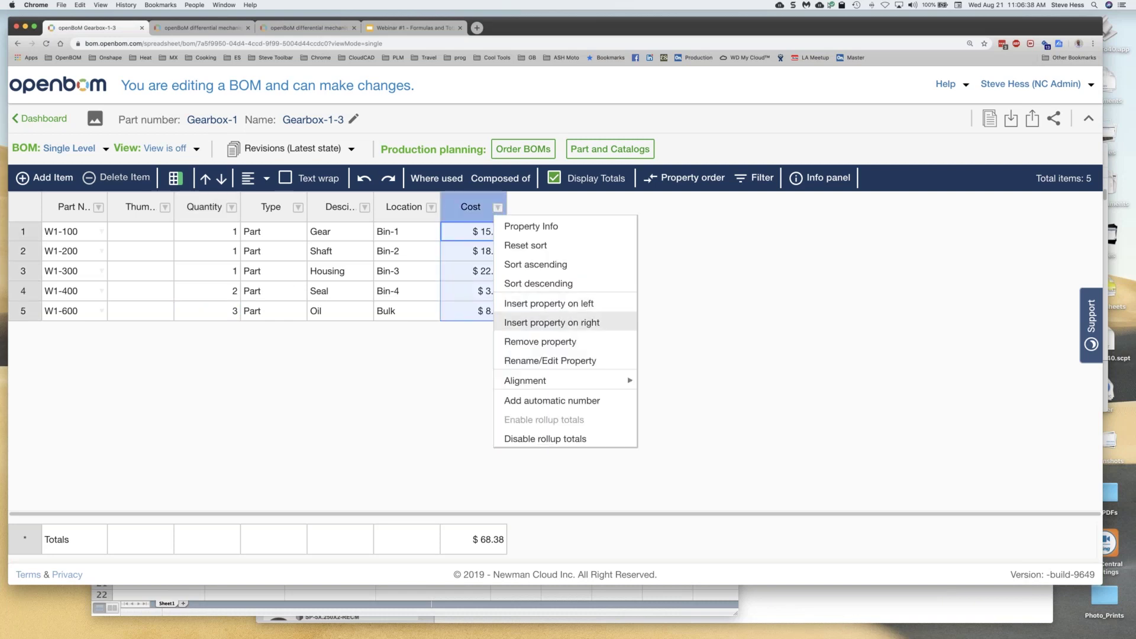
click(551, 323)
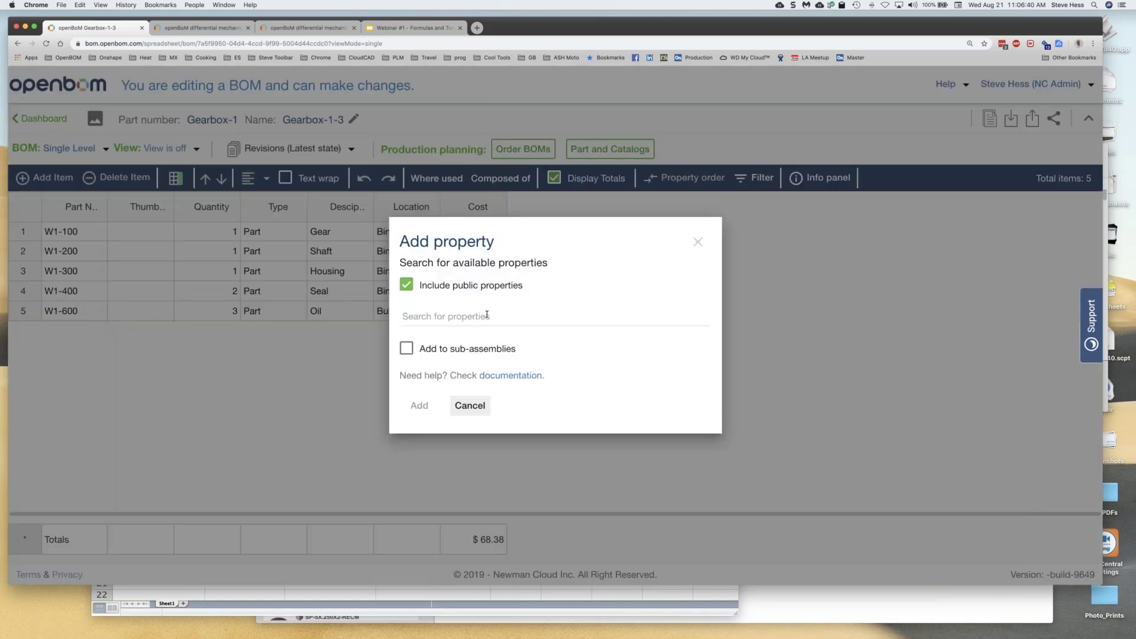
text(Extended Co)
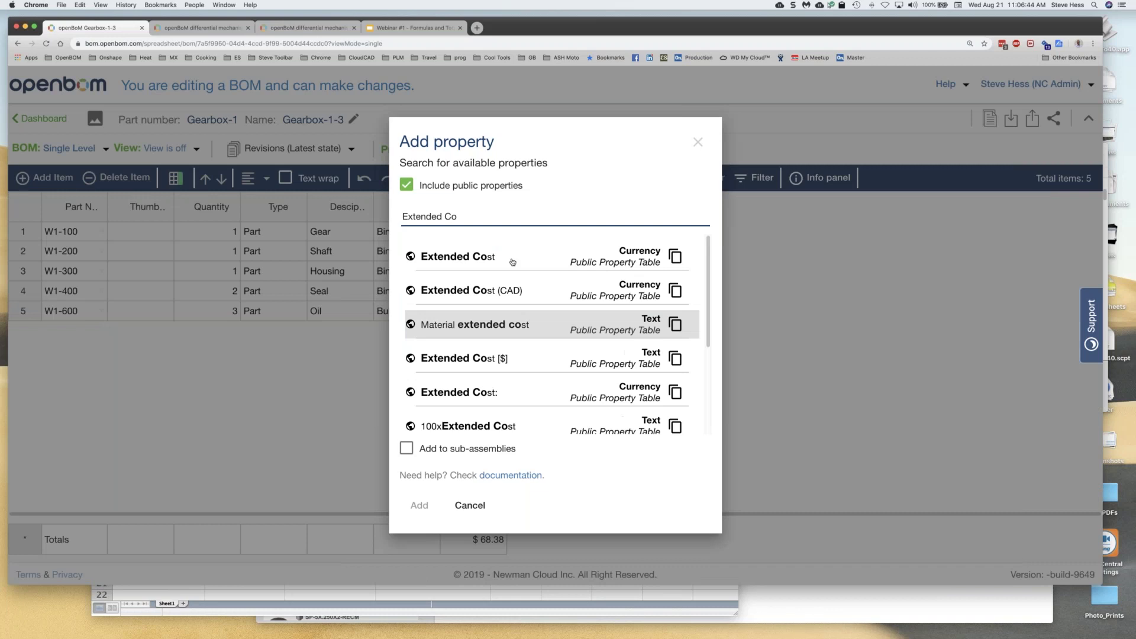
click(458, 256)
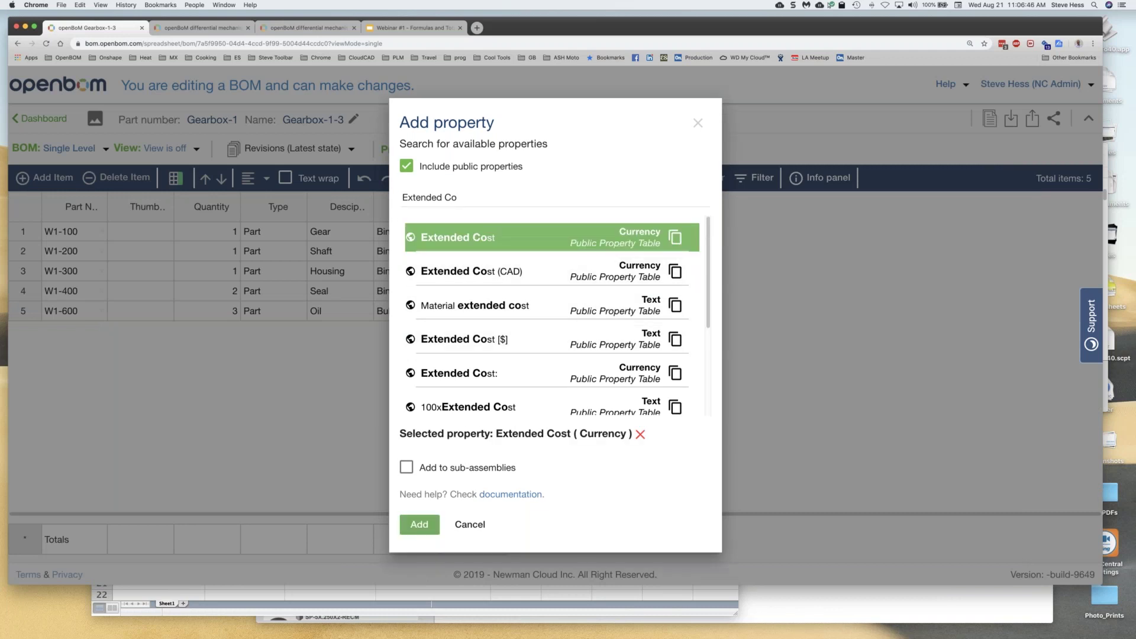
click(419, 525)
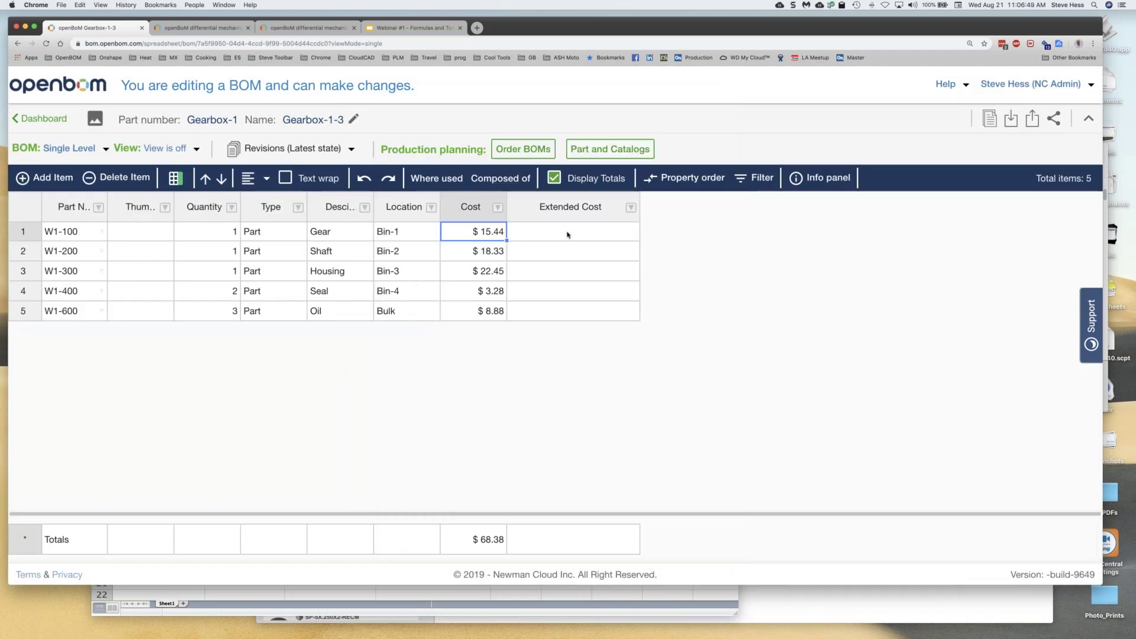
Define the Extended Cost formula as Cost * Quantity, applied to all rows without multi-level rollup.
click(568, 235)
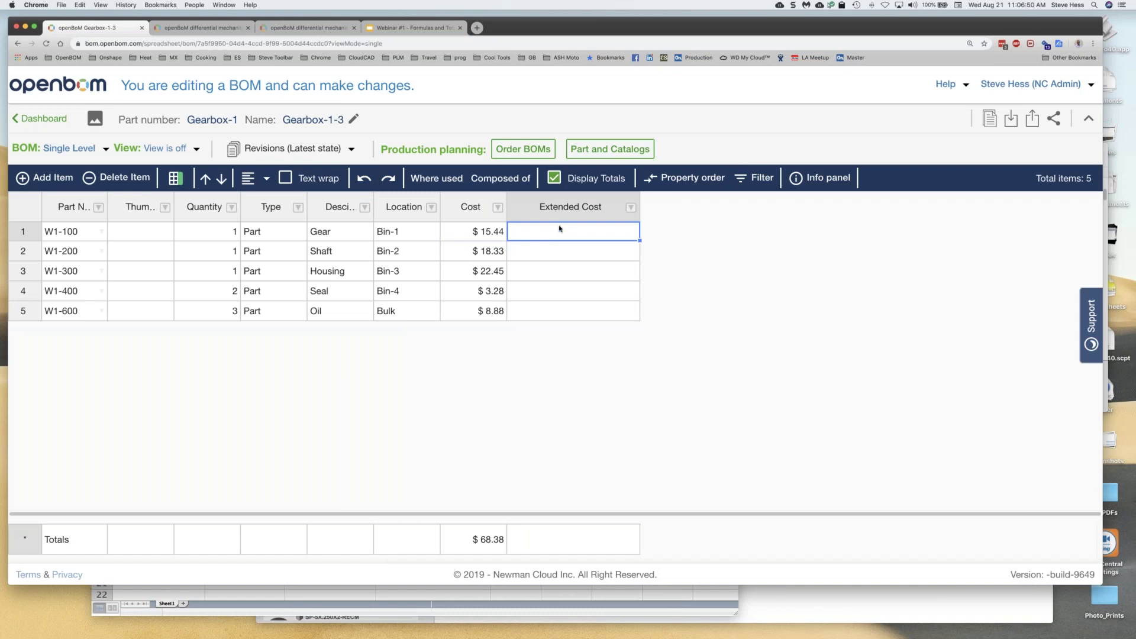
right_click(590, 238)
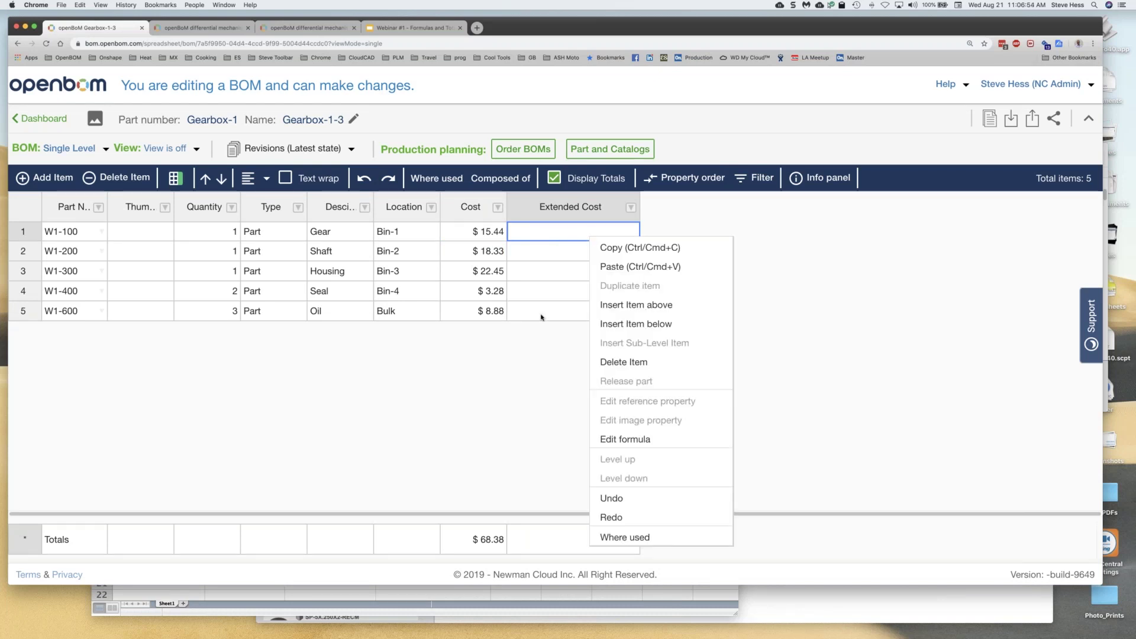
click(629, 439)
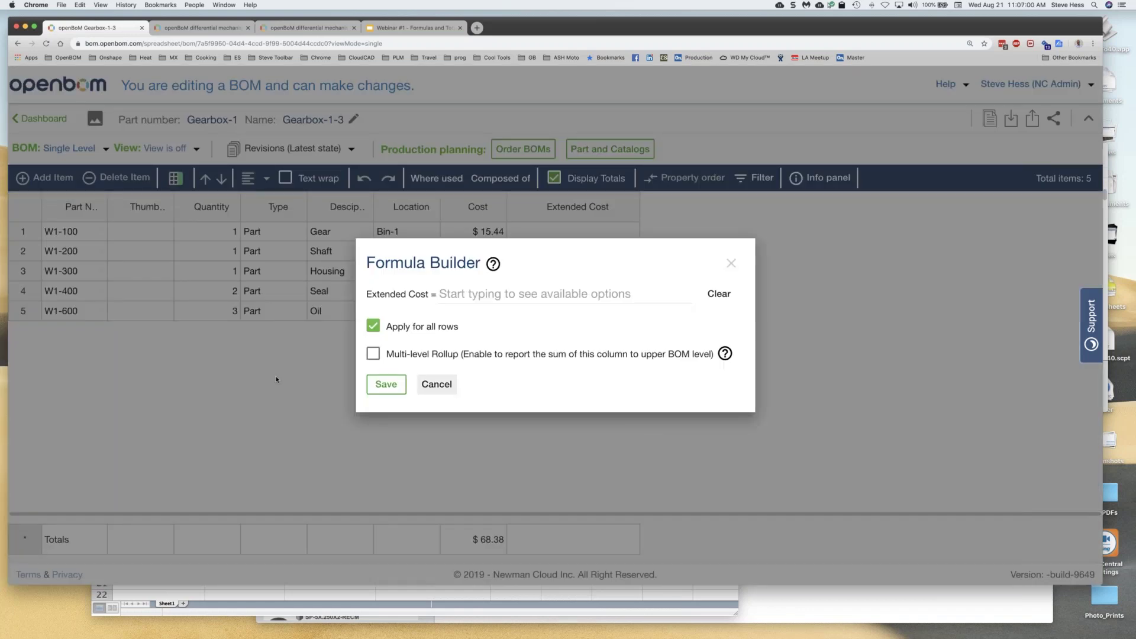
click(470, 294)
text(C)
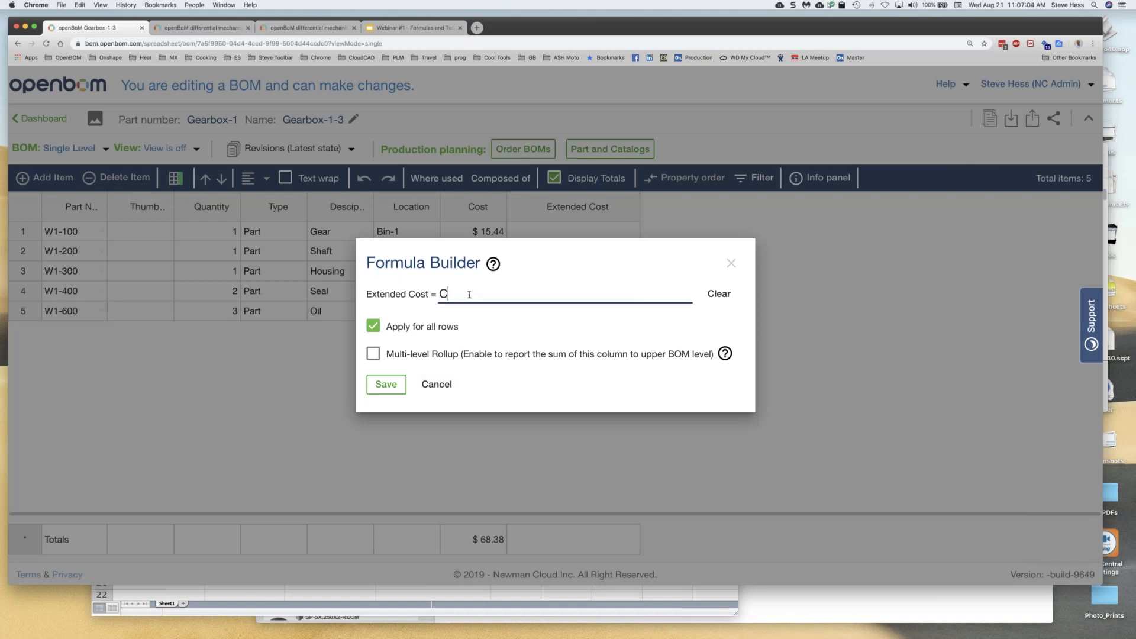
key(Down)
key(Down)
key(Return)
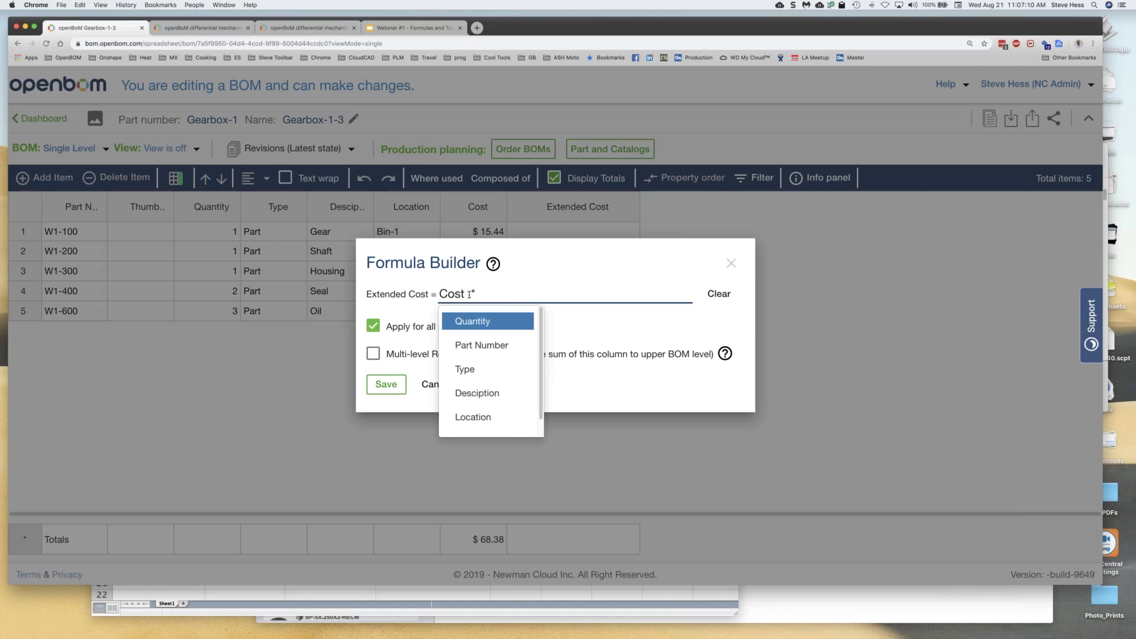
key(Return)
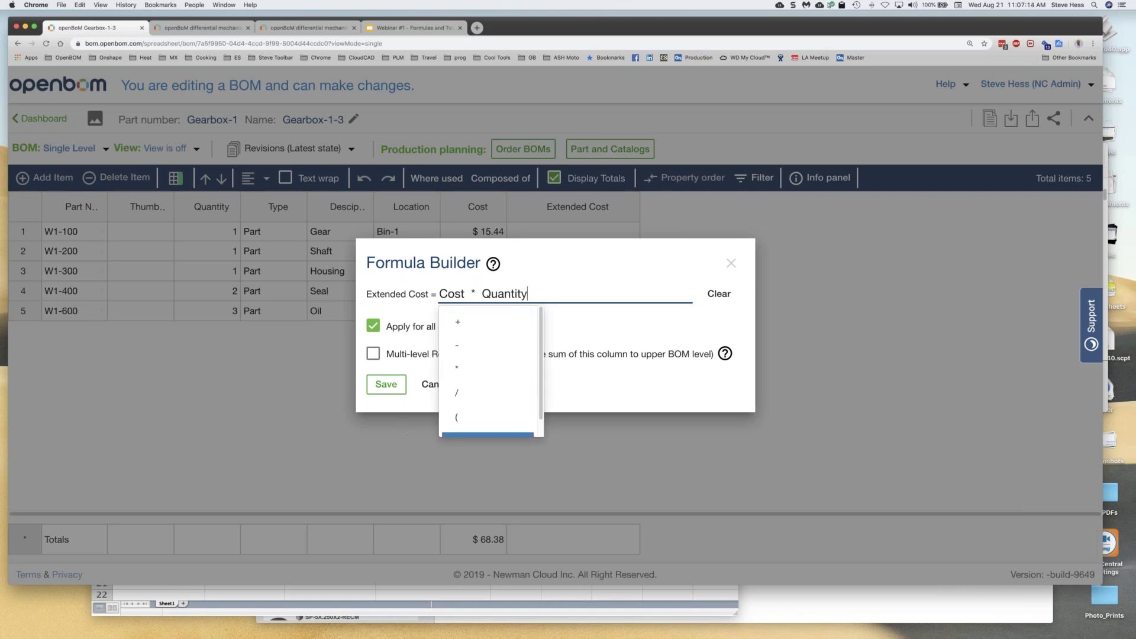
click(386, 384)
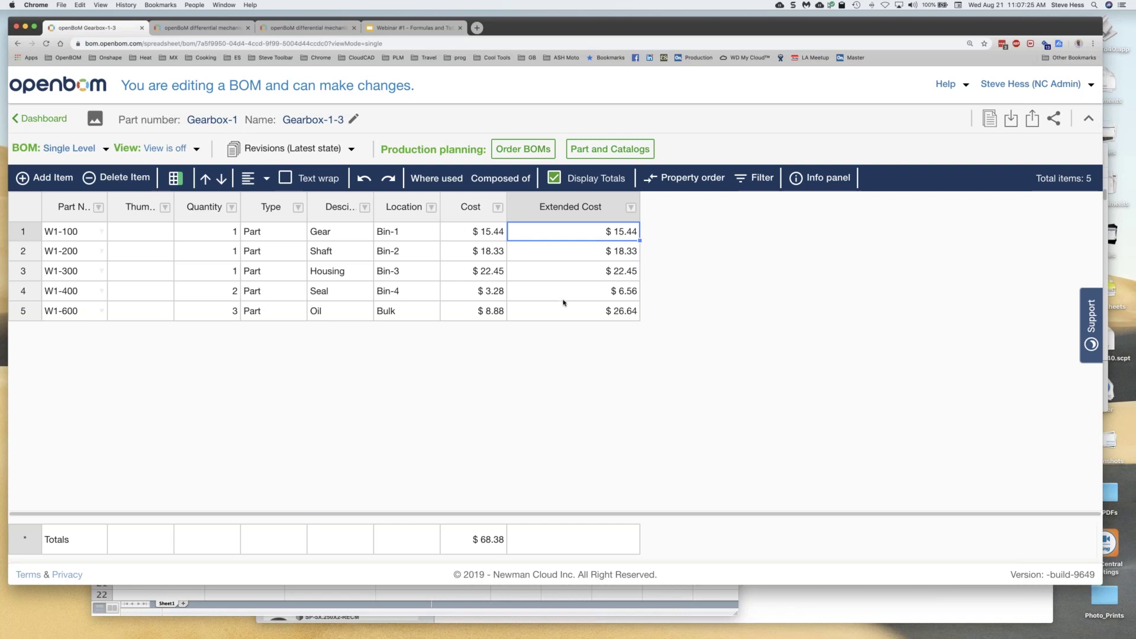
Examine the Cost of the first part and the Quantity values down to the last row against their Extended Cost results.
click(488, 238)
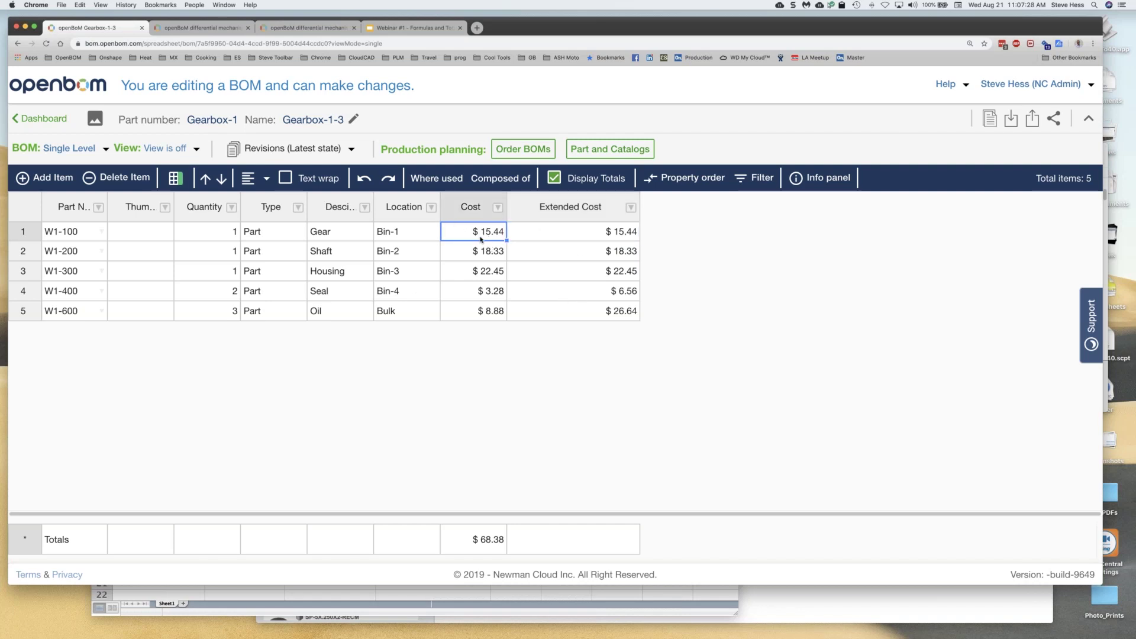
key(Left)
key(Left)
key(Left)
key(Left)
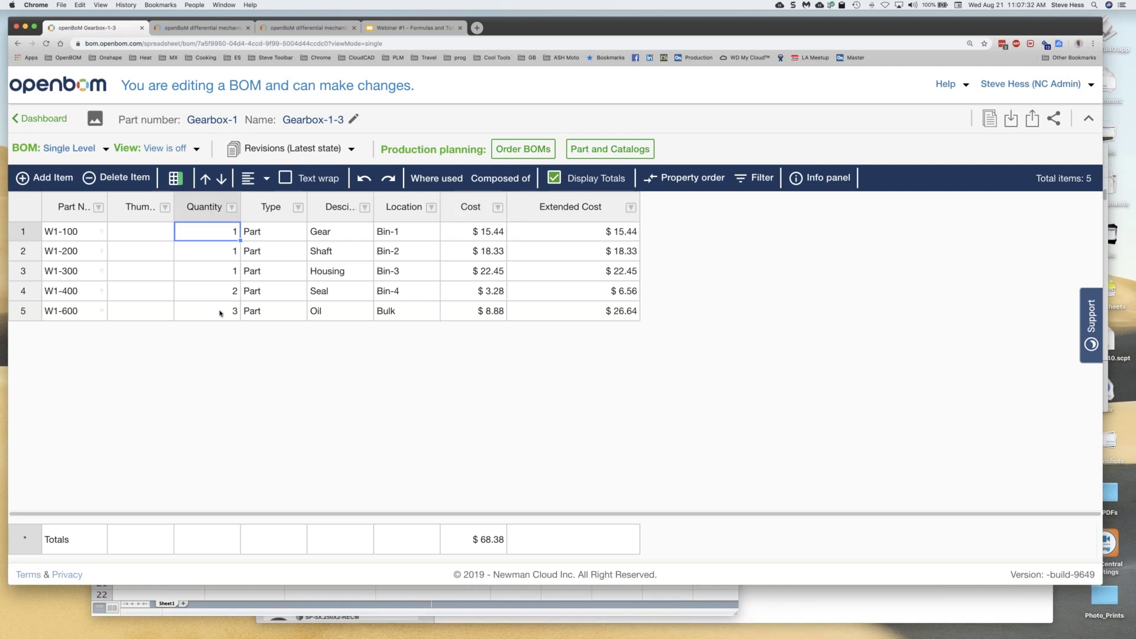
key(Down)
key(Down)
key(Down)
key(Down)
Set the Cost of the Oil part W1-600 to 3.33.
click(480, 312)
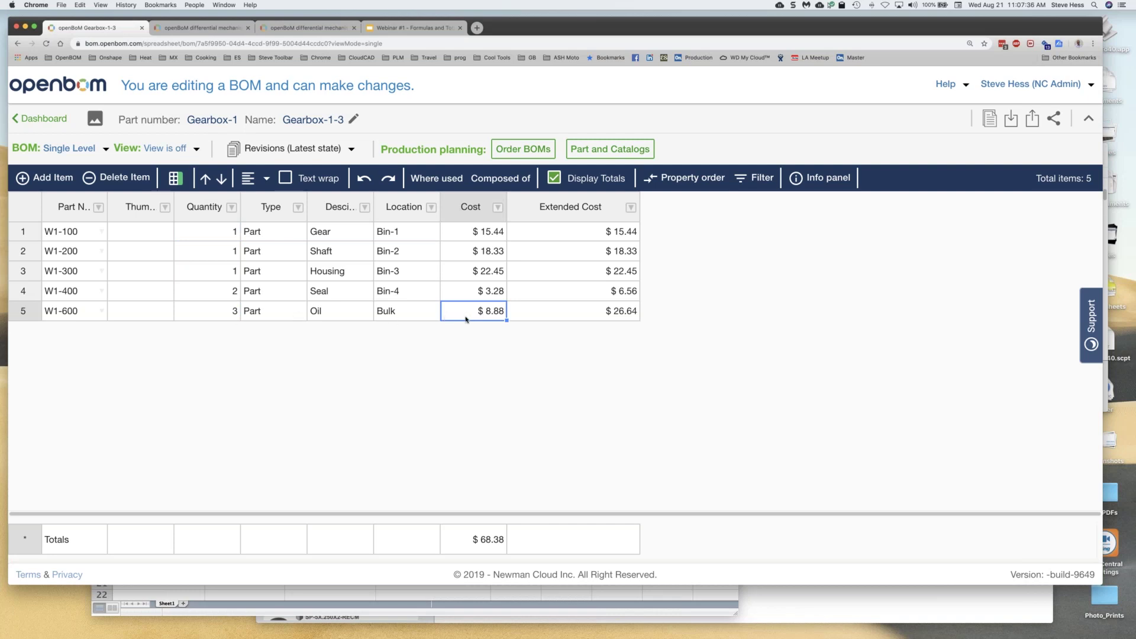
double_click(493, 313)
key(super+a)
text(3.33)
key(Return)
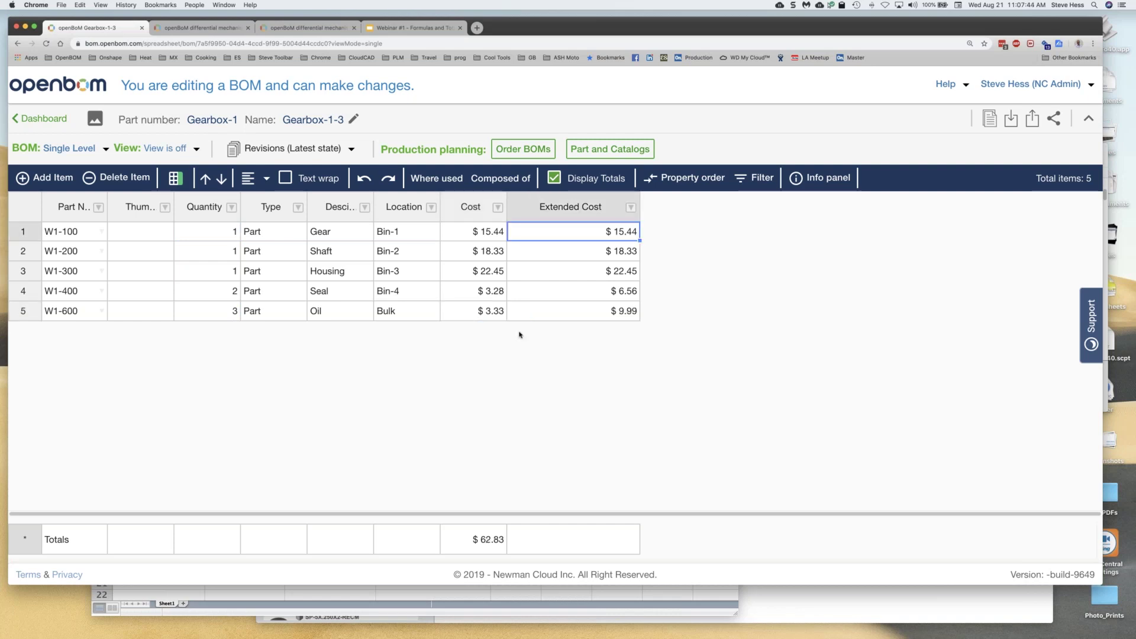
Set the Quantity of the Seal part W1-400 to 3.
click(485, 294)
click(235, 293)
text(3)
key(Return)
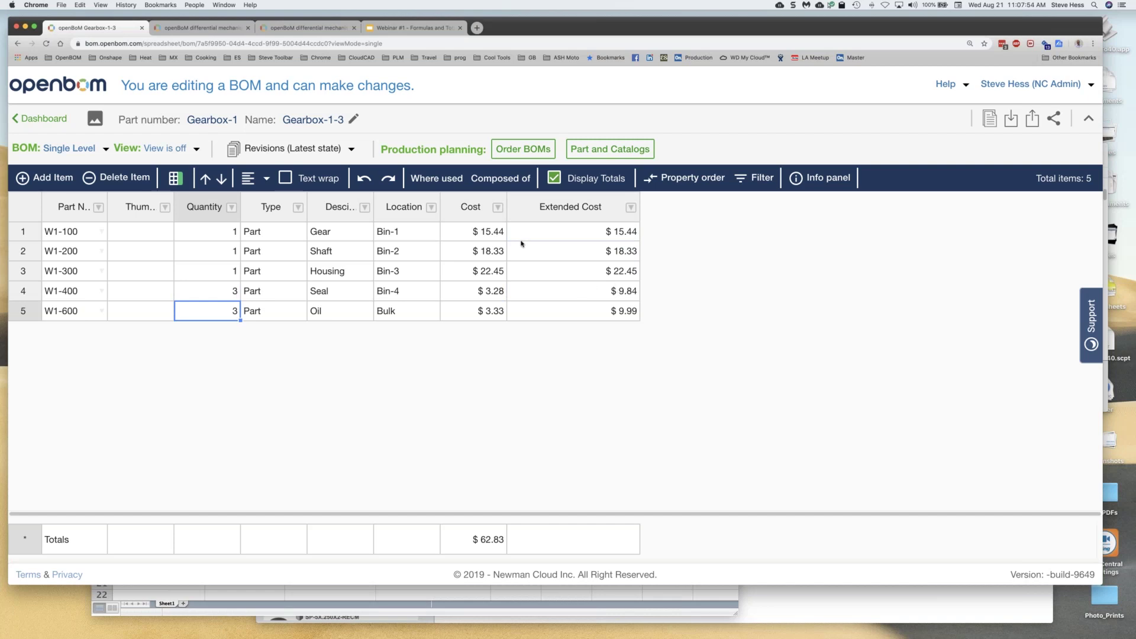
Disable rollup totals on the Cost property and enable them on the Extended Cost property.
click(498, 208)
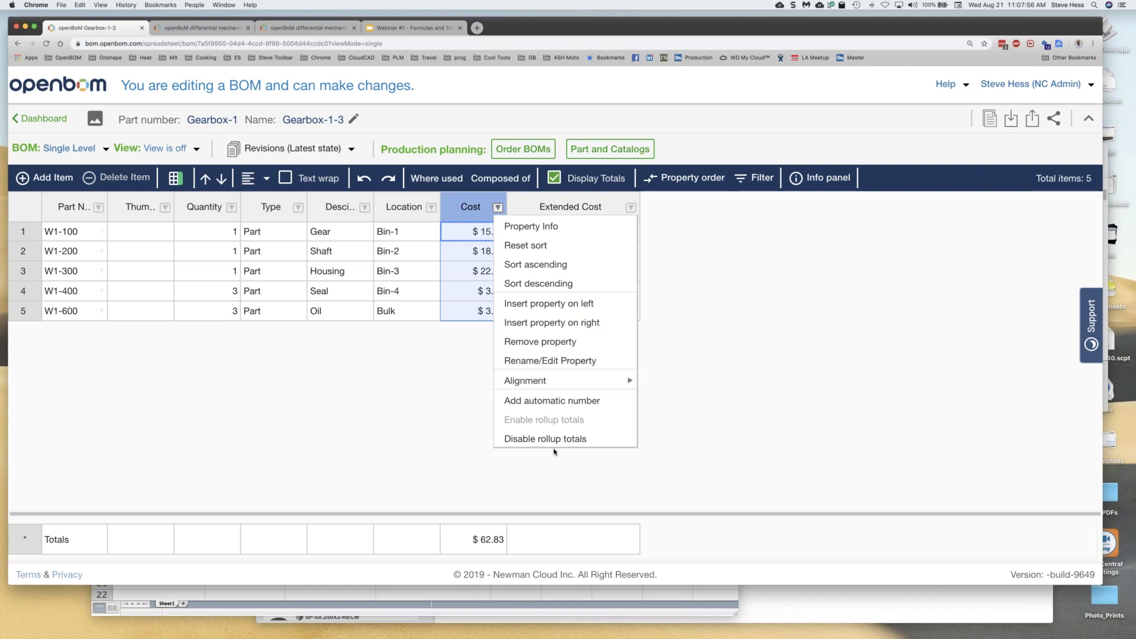
click(547, 438)
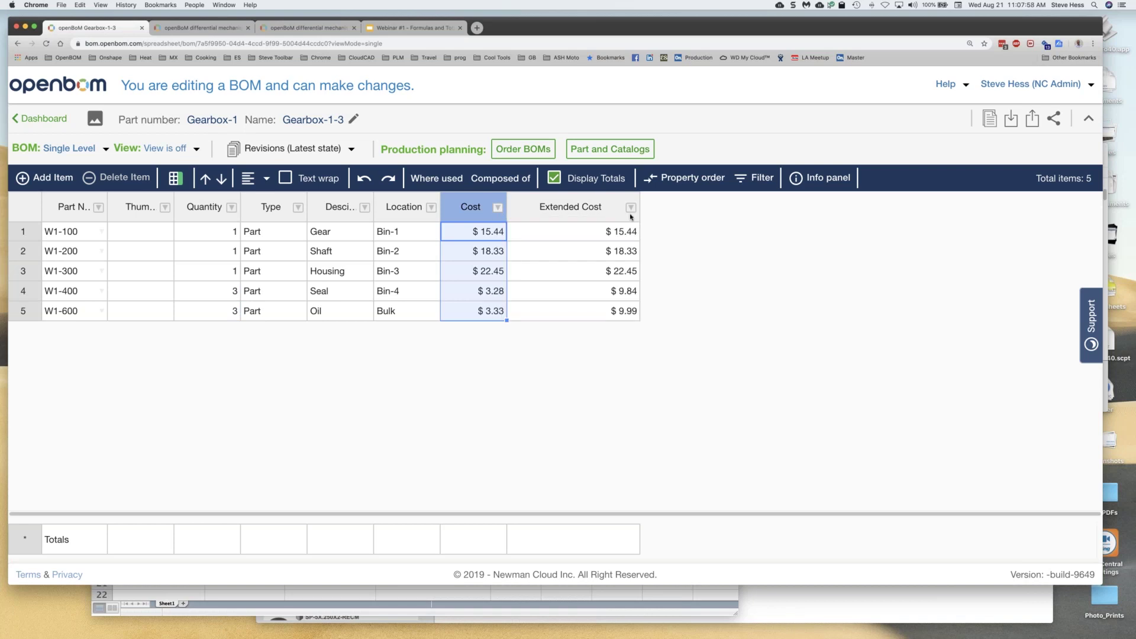
click(631, 208)
click(669, 420)
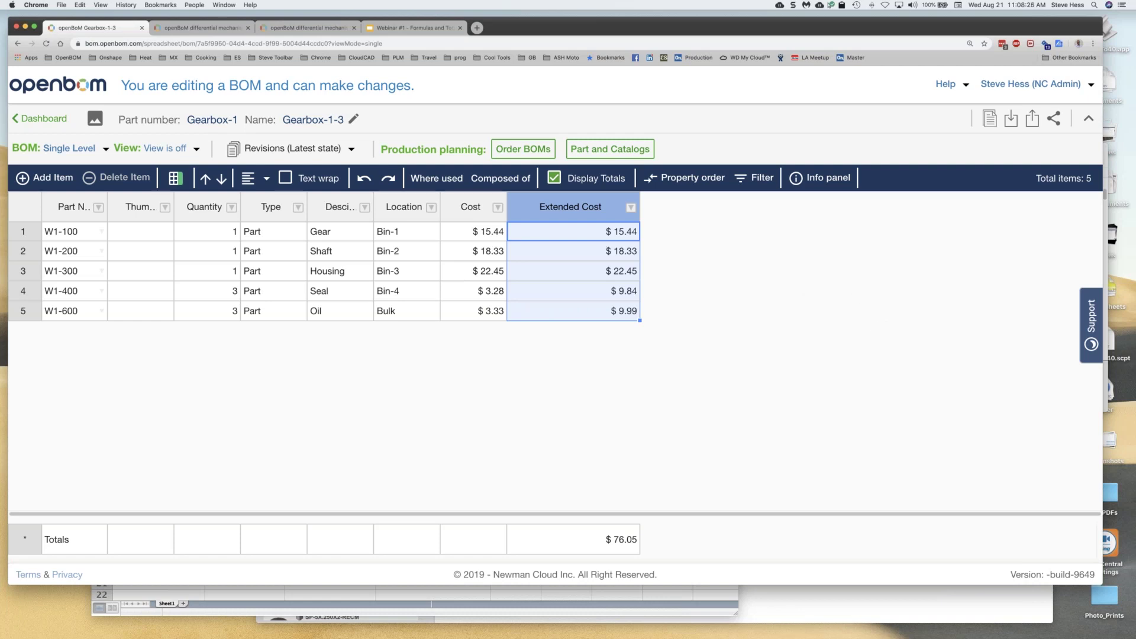
Insert the public currency property Shipping cost directly after the Cost property.
click(499, 208)
click(499, 207)
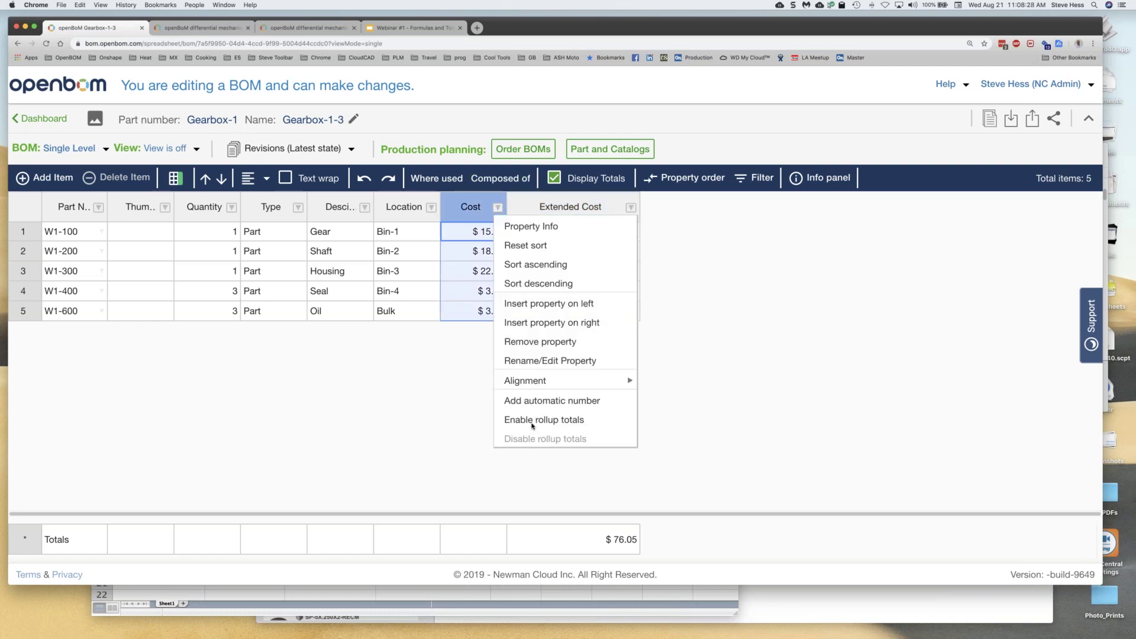
click(543, 323)
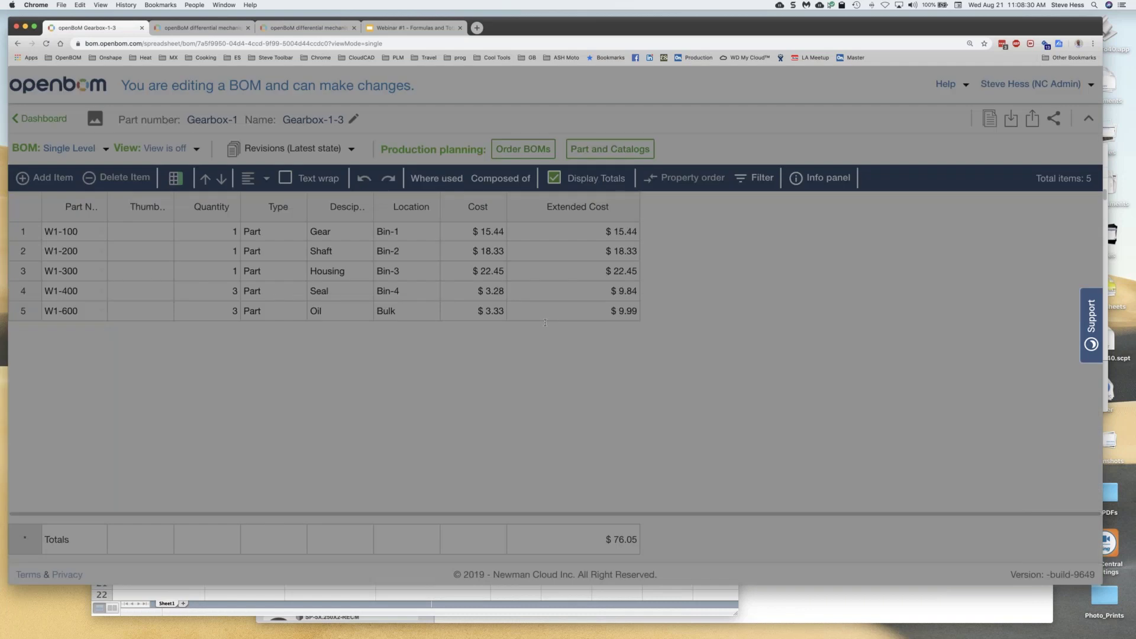
text(S)
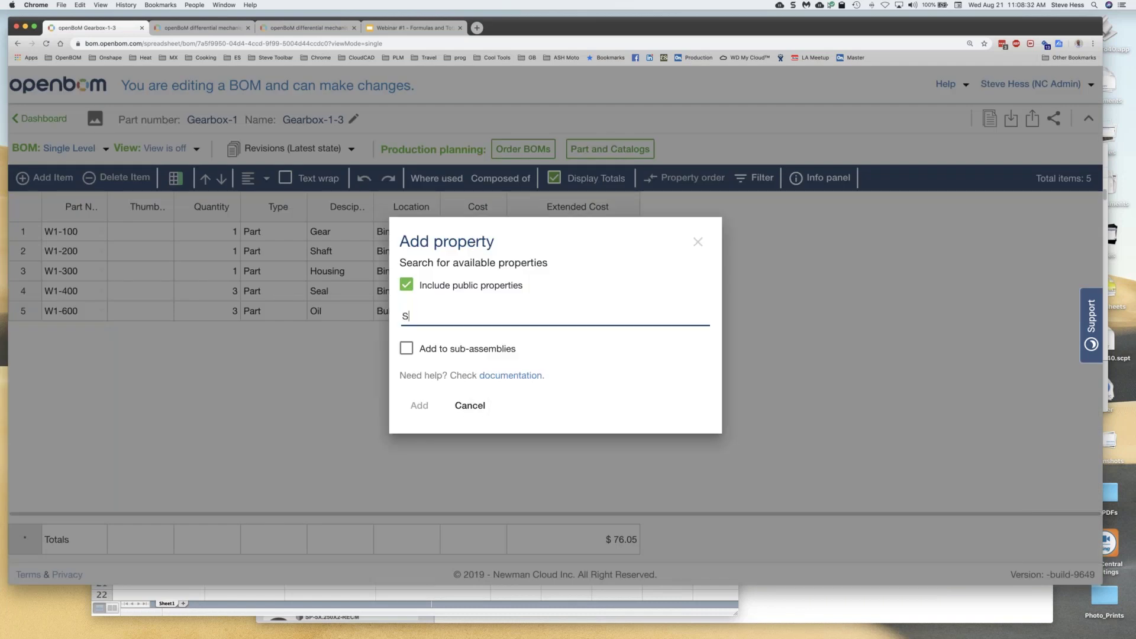
text(hipping)
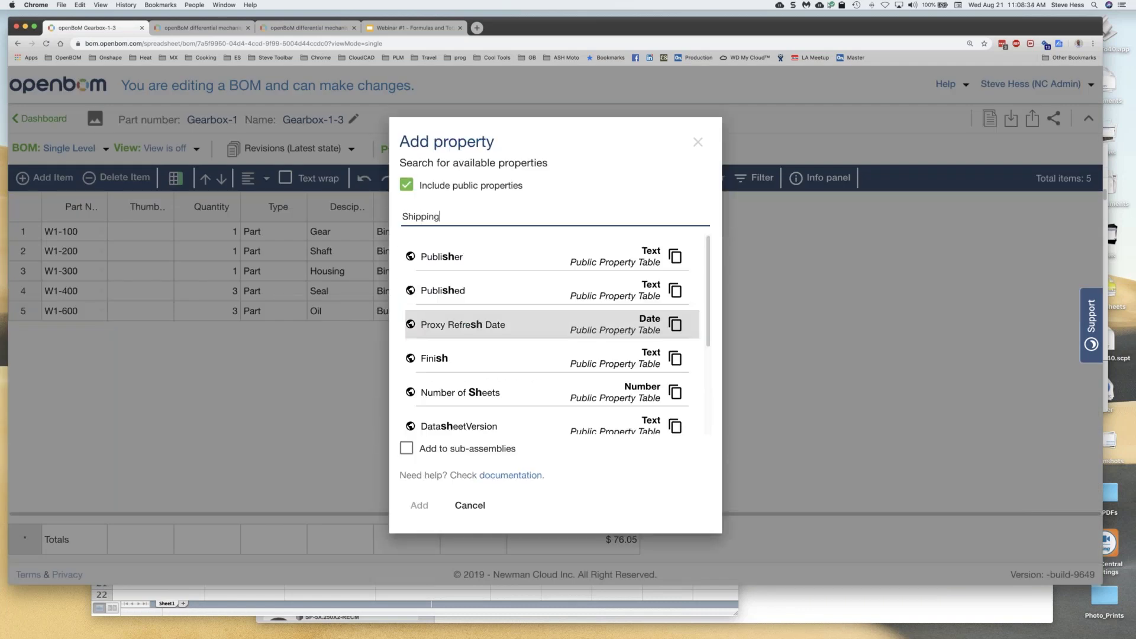
text( Co)
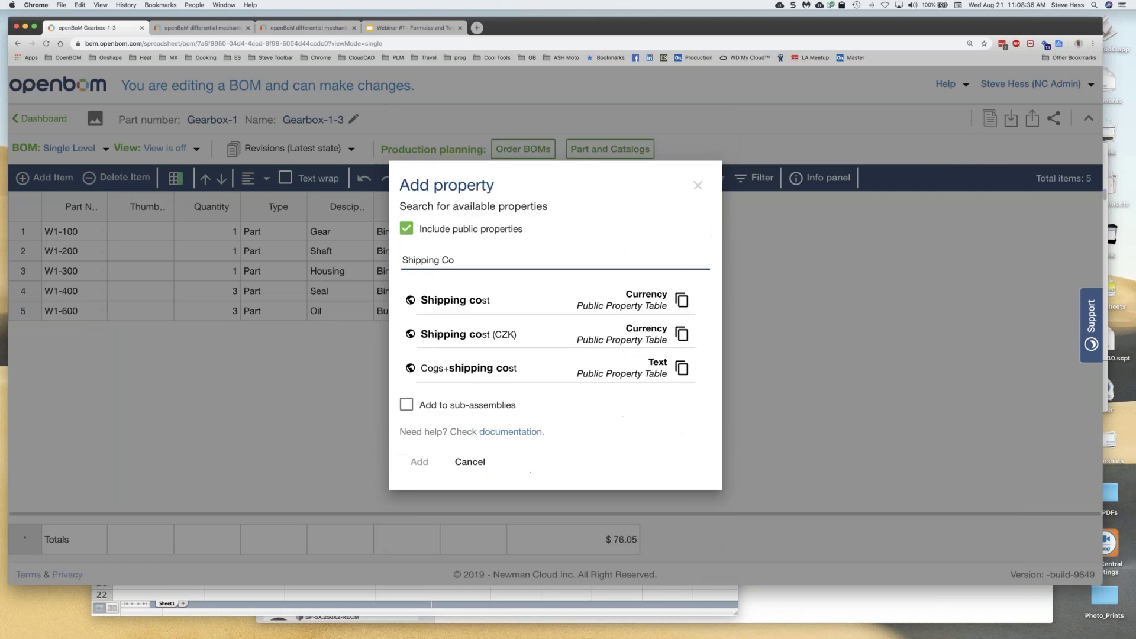
click(523, 305)
click(420, 480)
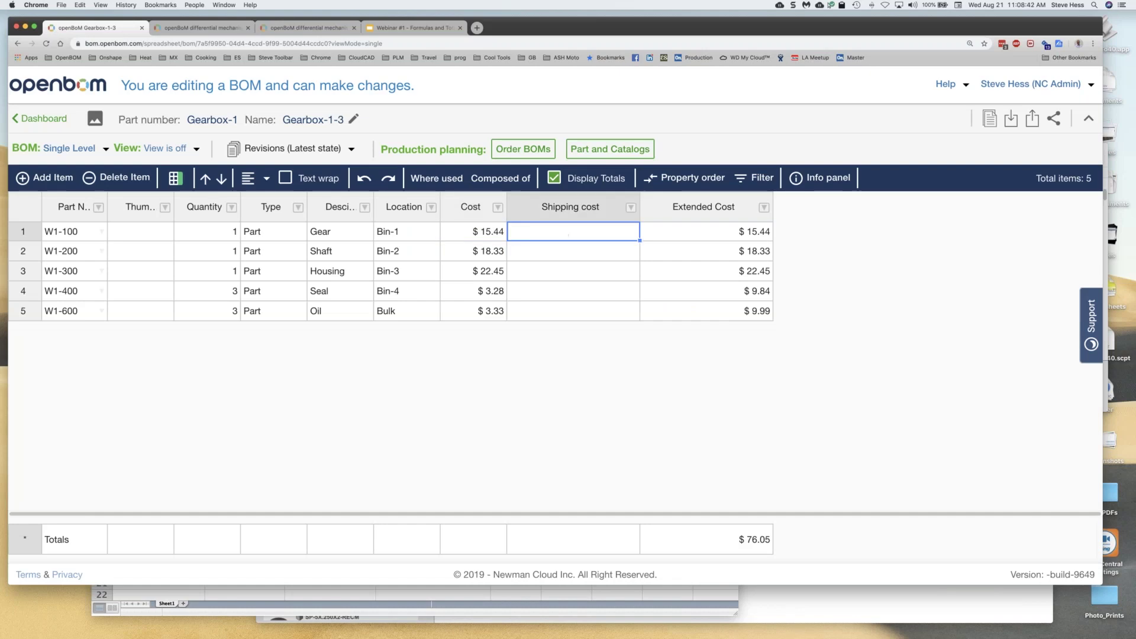
Enter a Shipping cost of 2 for the first part and fill it down to all remaining rows.
text(2)
key(Return)
click(639, 238)
drag(640, 240, 639, 313)
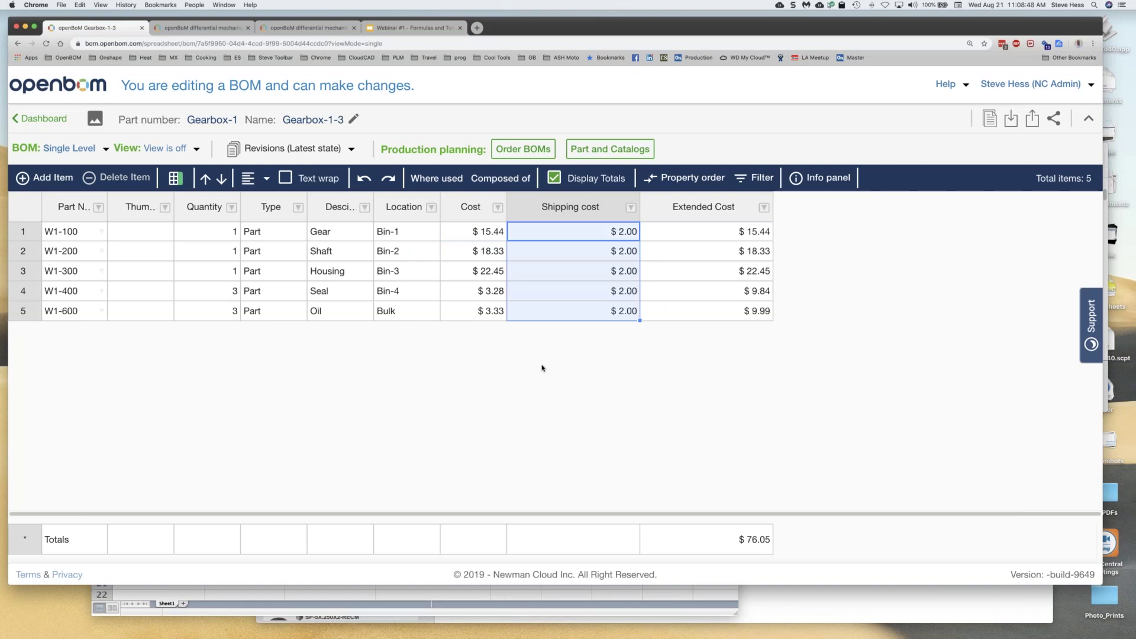
Extend the Extended Cost formula to Cost * Quantity + Shipping cost for all rows and save it.
click(701, 230)
right_click(701, 230)
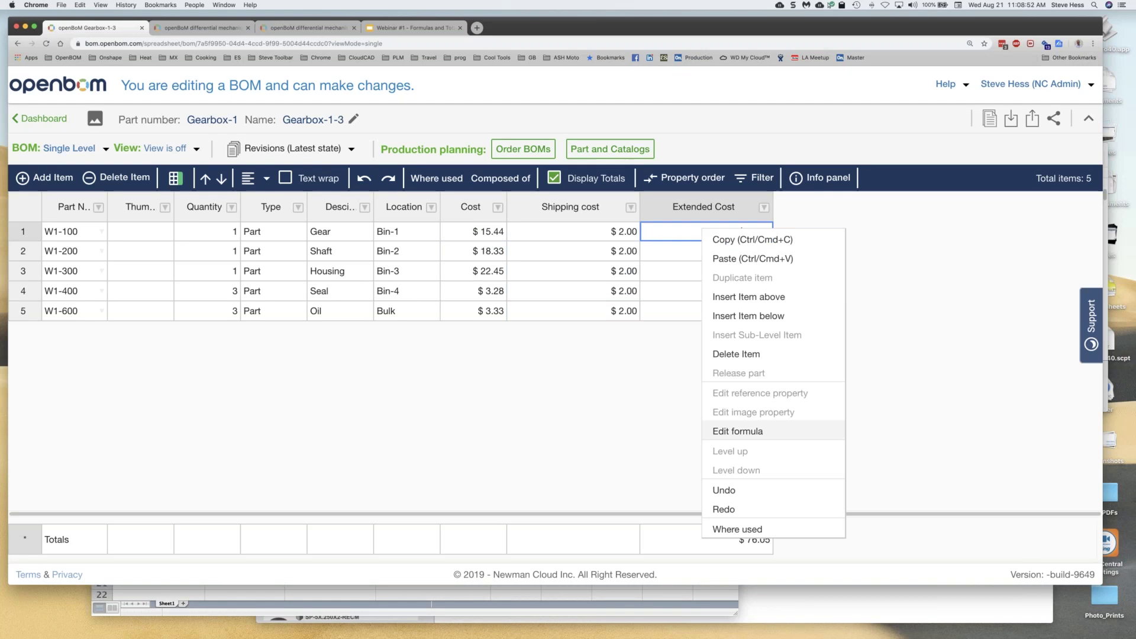
click(737, 431)
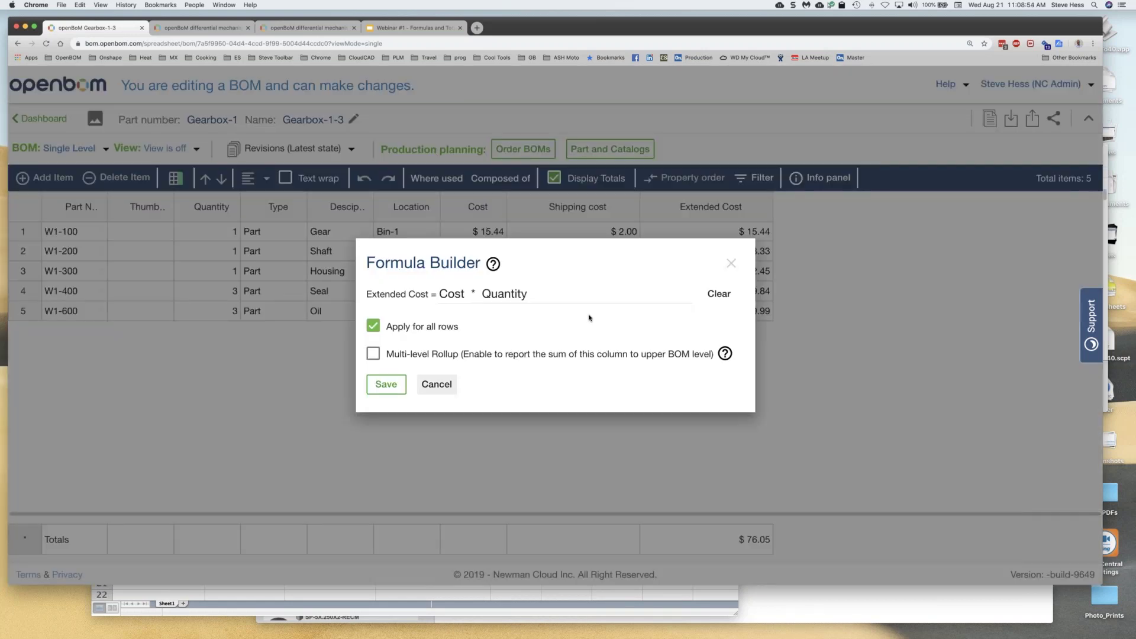
click(567, 294)
text(+ )
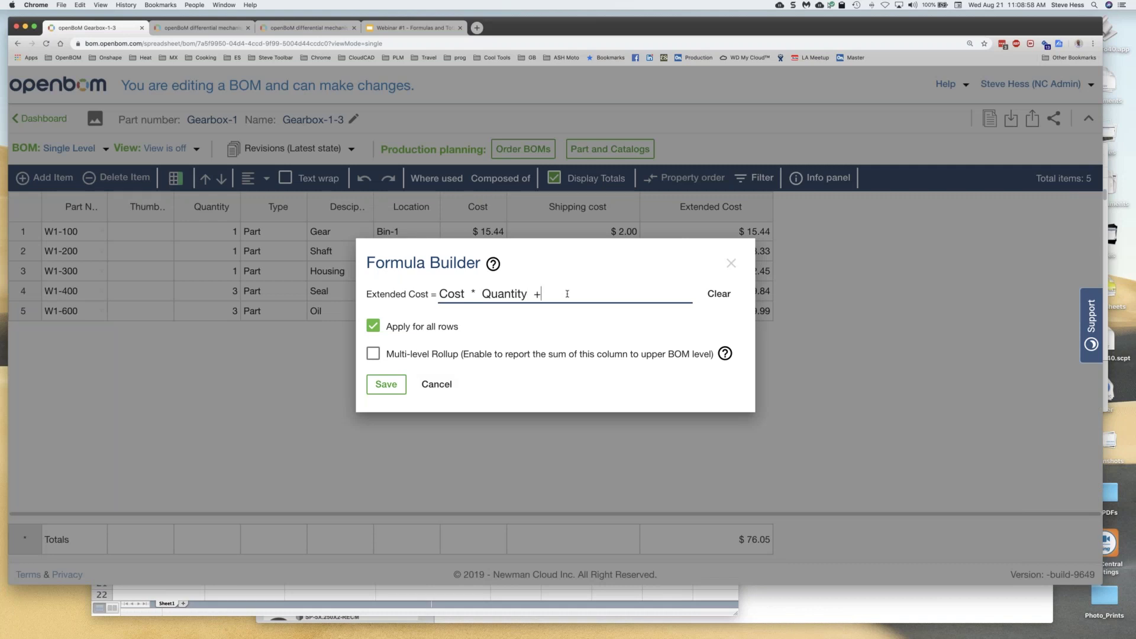
text(s)
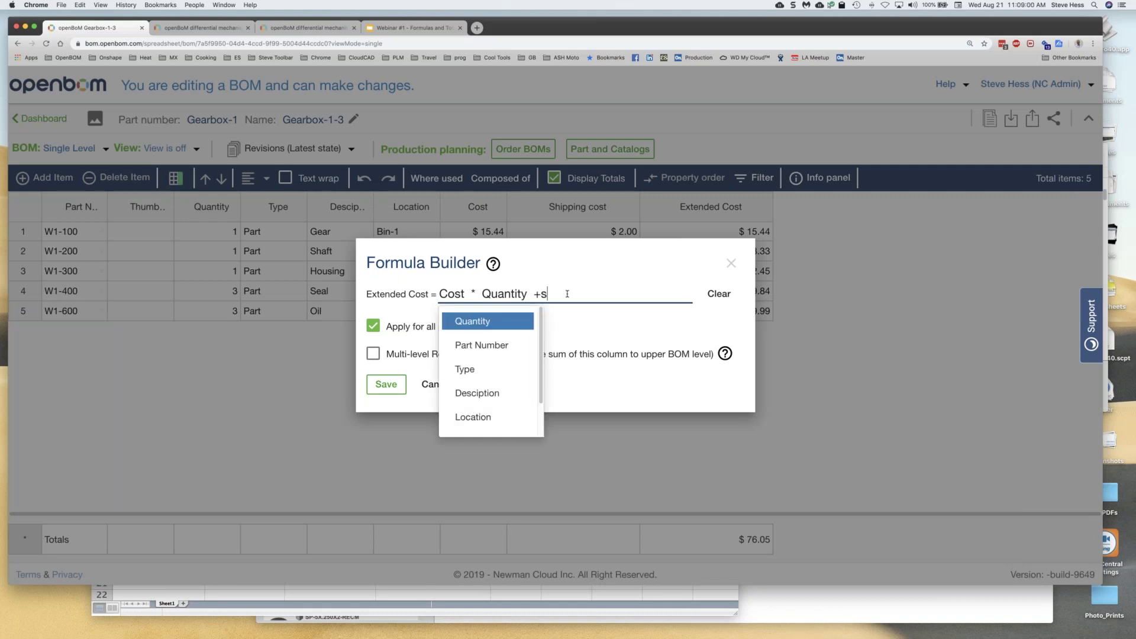
click(493, 370)
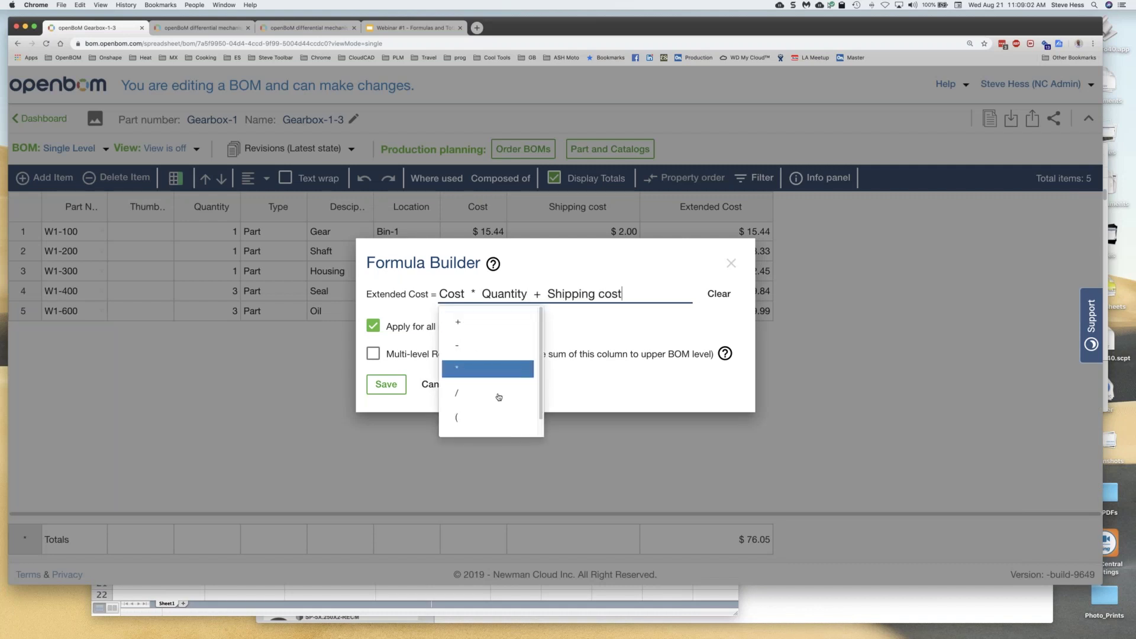
click(386, 384)
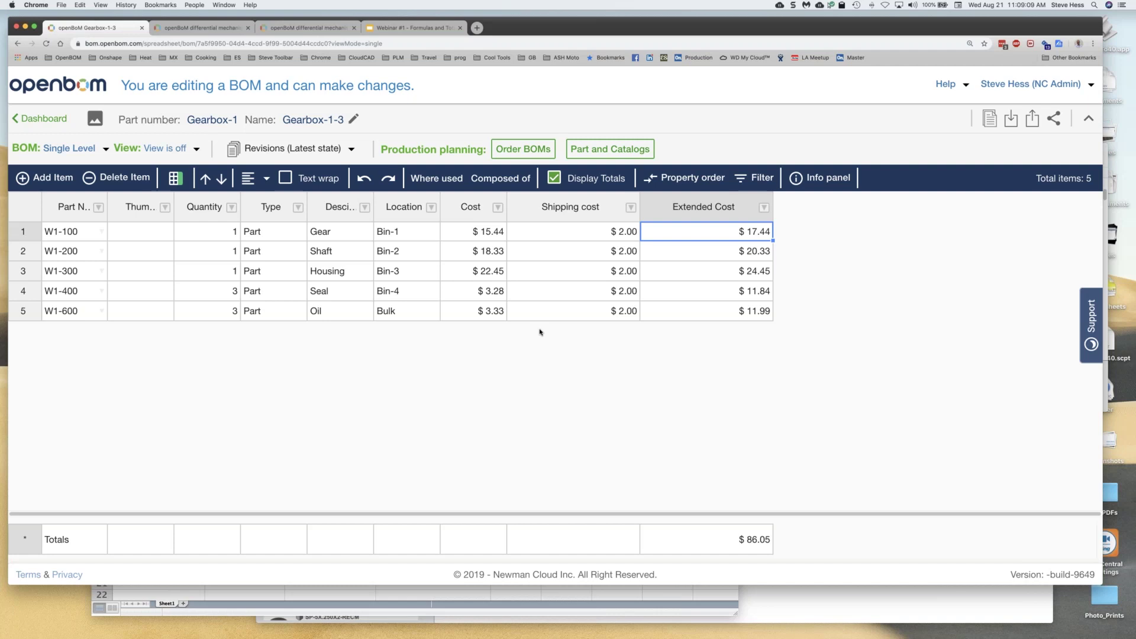
Set the Shipping cost of the Gear part W1-100 to 1.
click(207, 232)
click(495, 232)
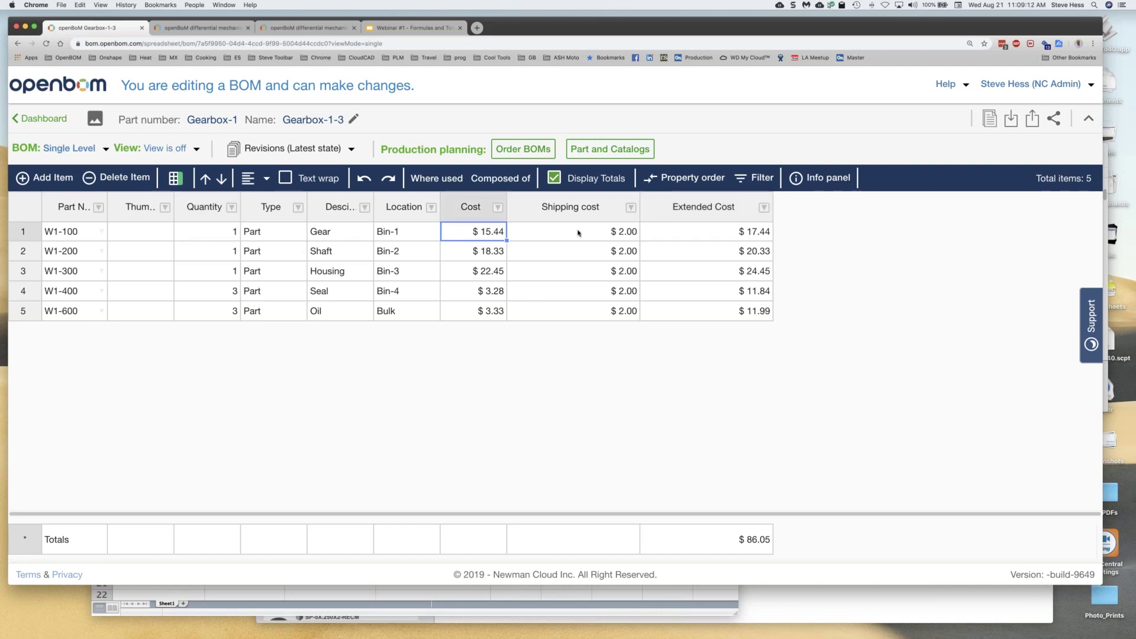
click(579, 233)
click(686, 233)
click(617, 231)
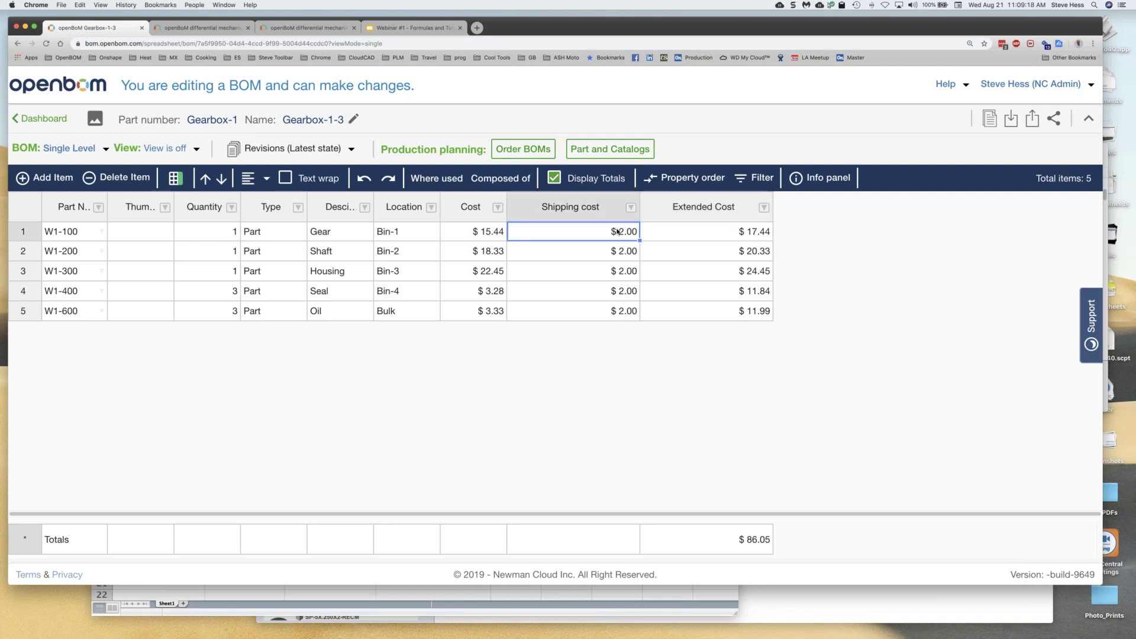
text(1)
key(Return)
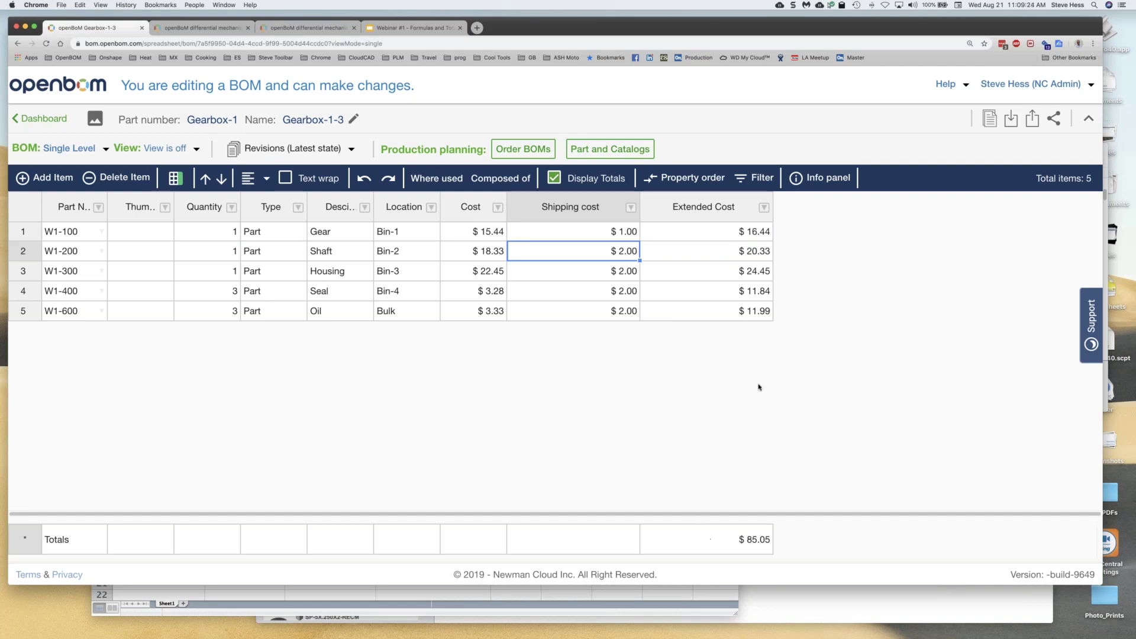
Insert the existing number property Tax Rate directly after the Cost property.
click(498, 207)
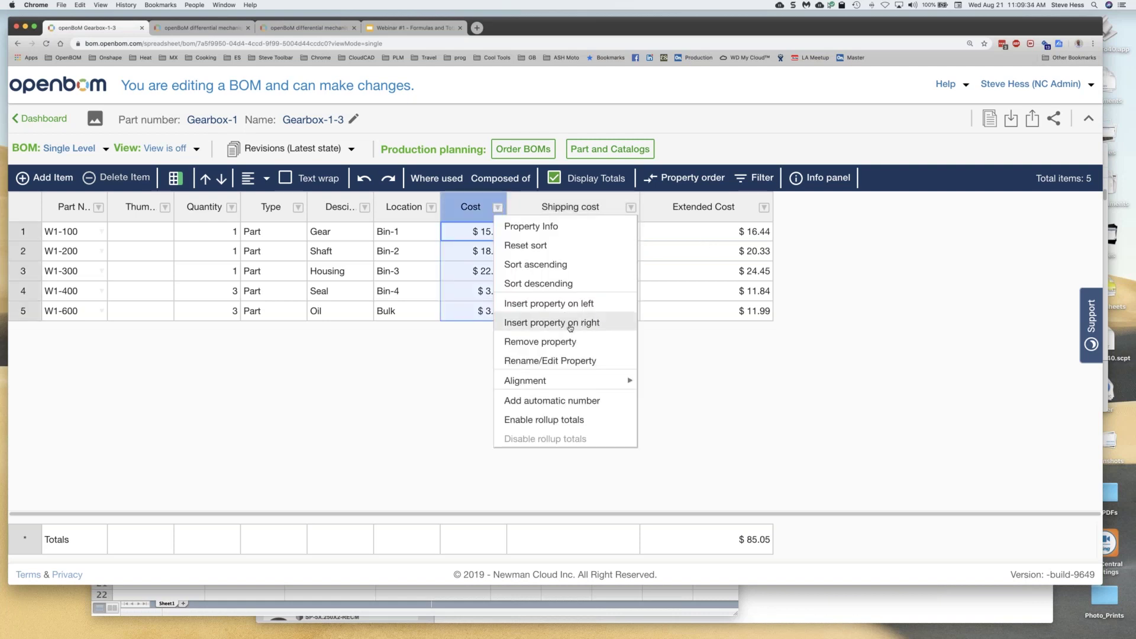
click(552, 323)
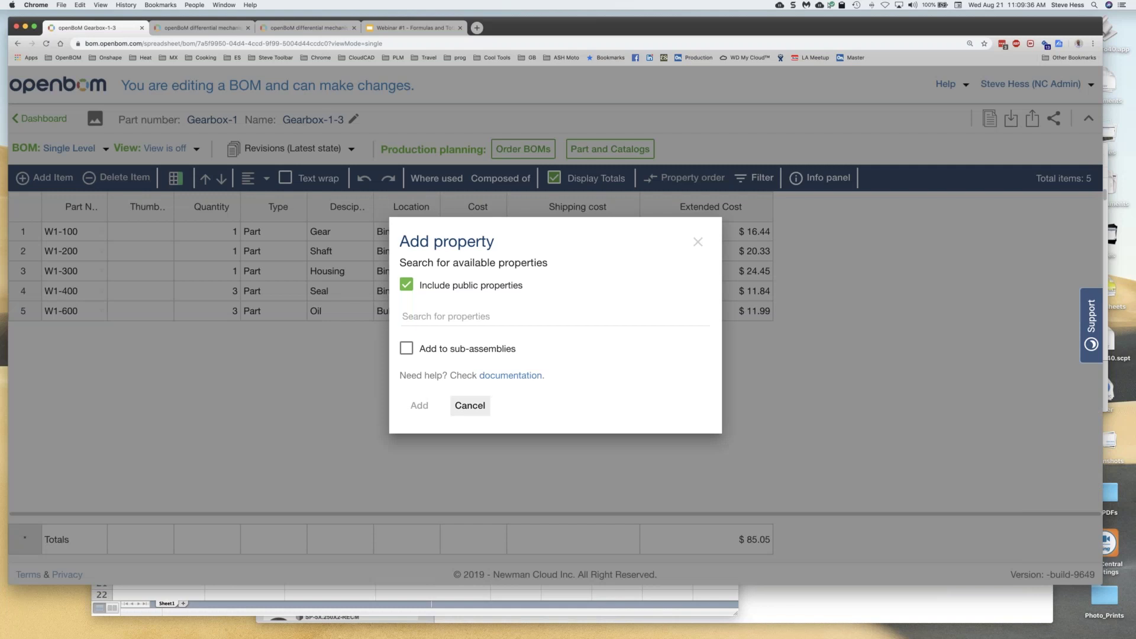
text(Tax R)
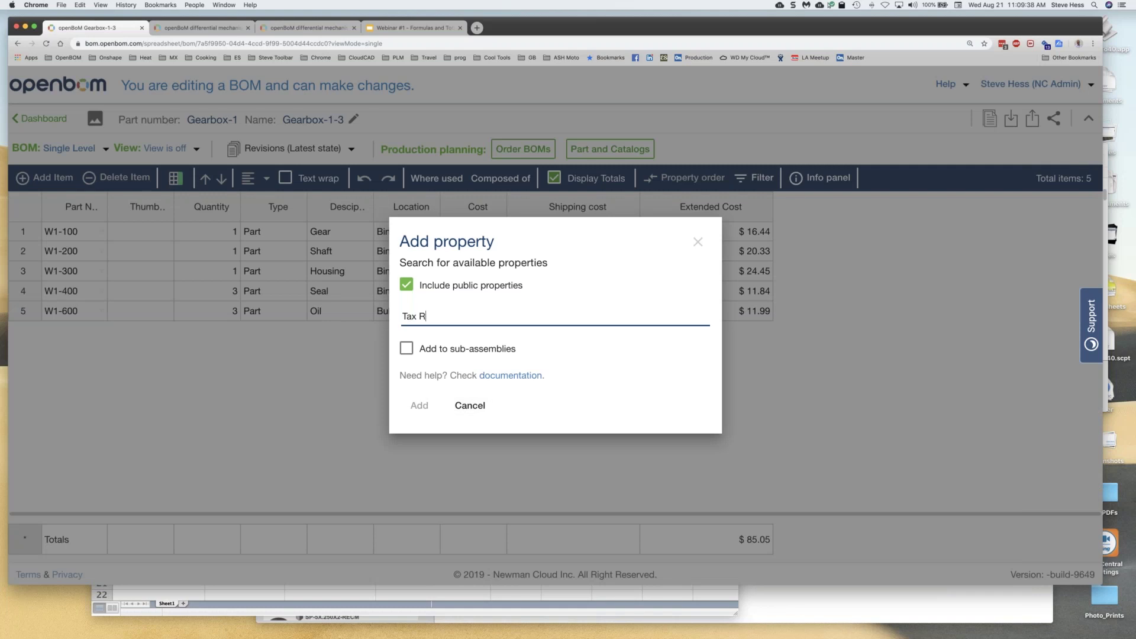
click(475, 333)
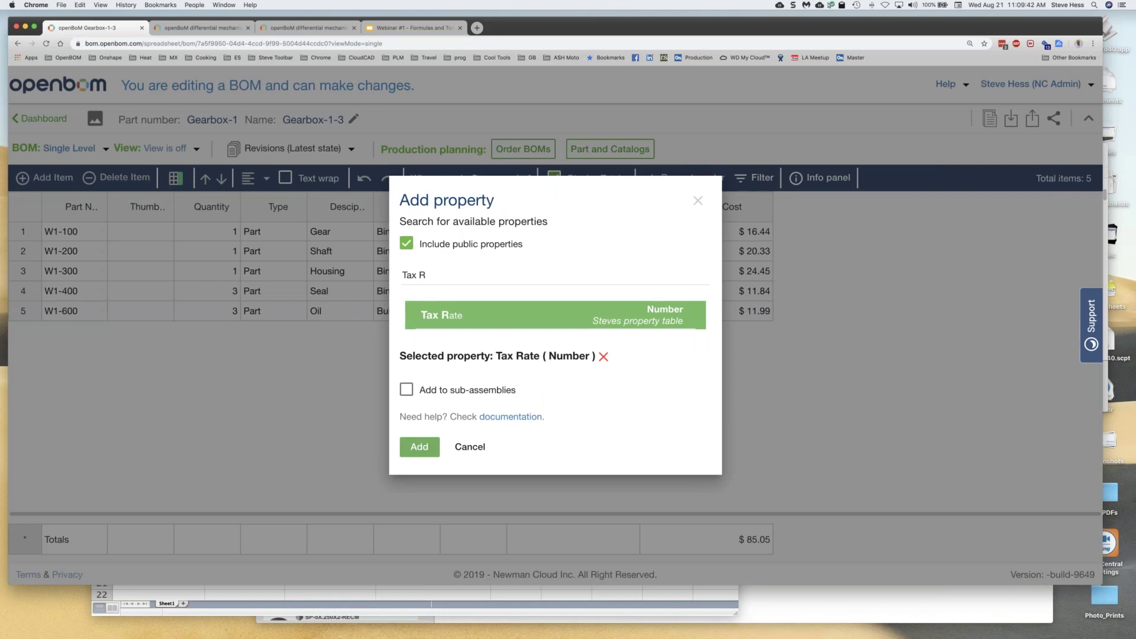
click(420, 447)
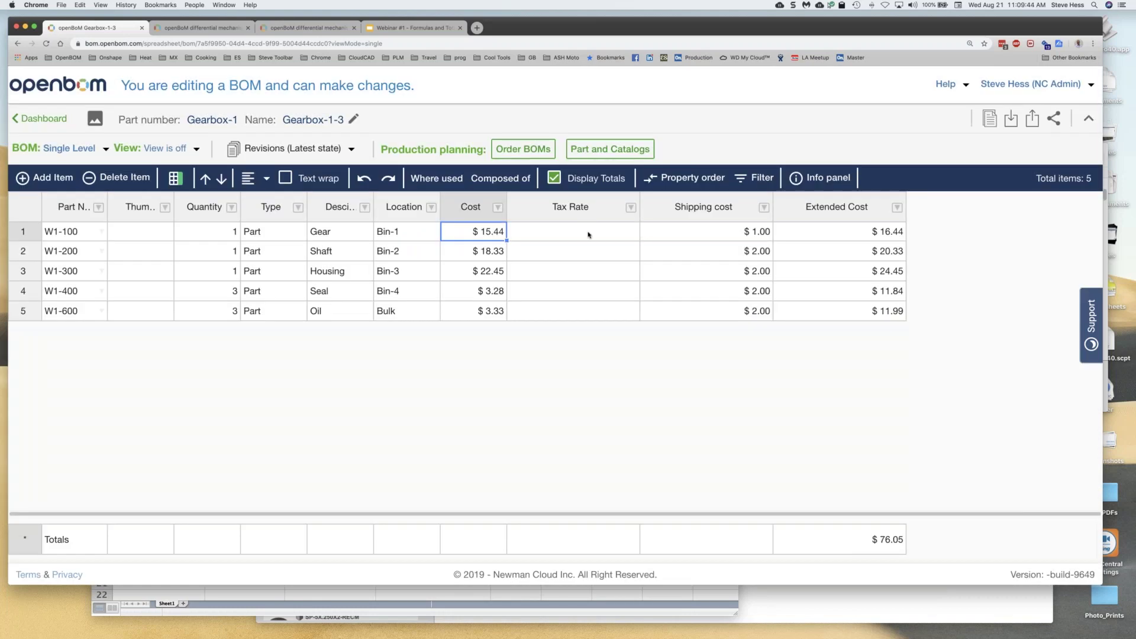
Enter a Tax Rate of 1.1 for the first part and fill it down to all remaining rows.
click(589, 235)
text(1.1)
key(Return)
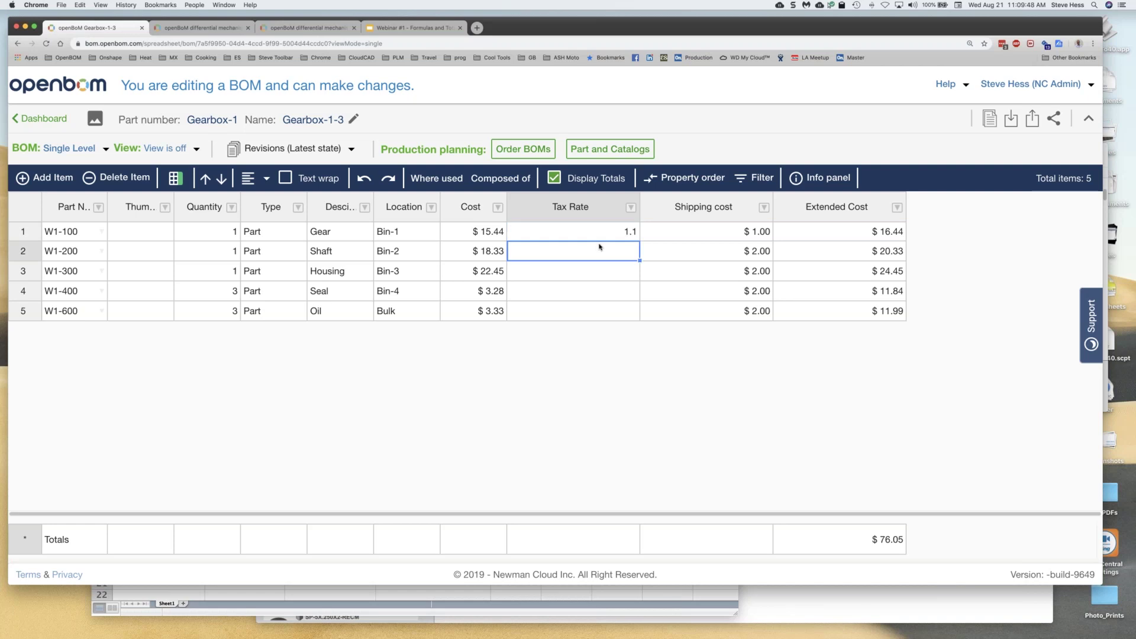
click(637, 237)
drag(638, 239, 640, 312)
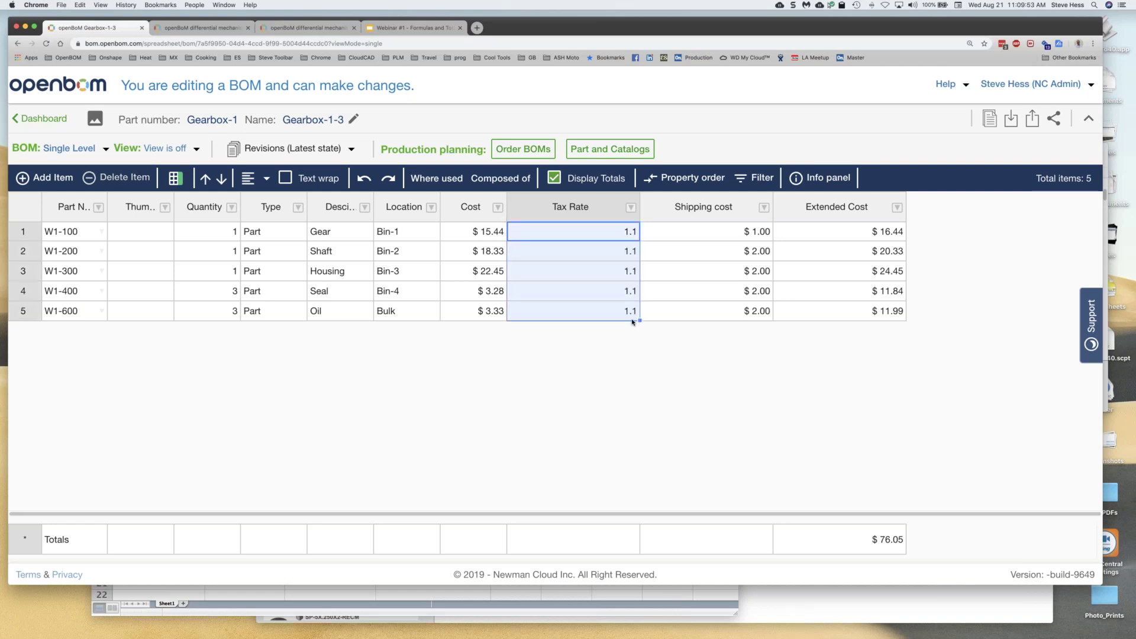
Remove the Quantity multiplication from the Extended Cost formula, leaving Cost + Shipping cost.
right_click(840, 236)
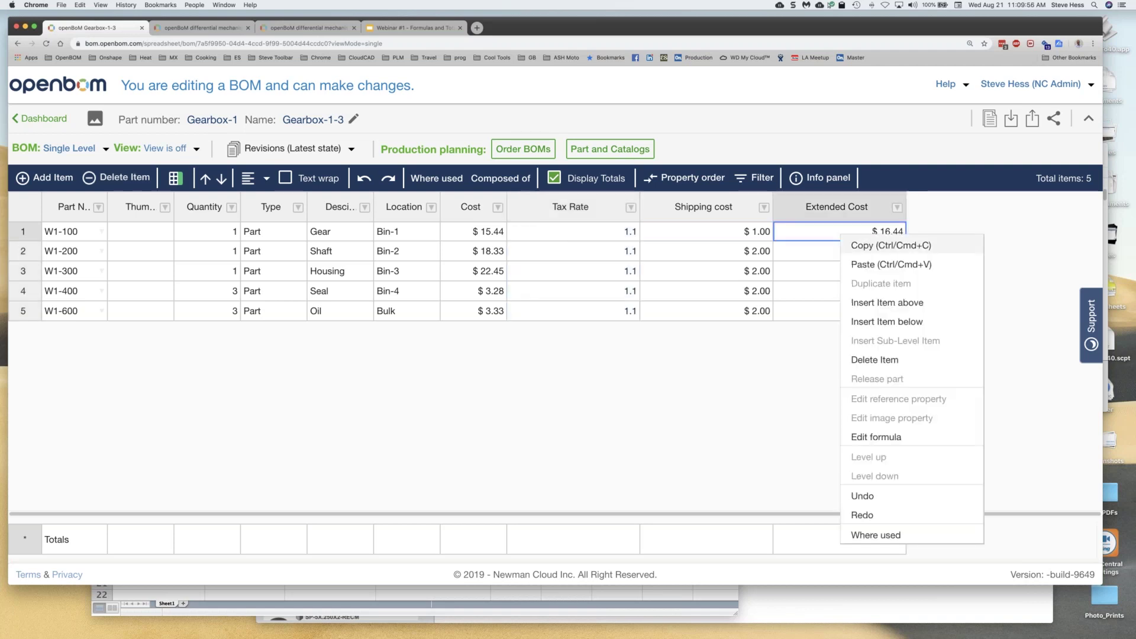
click(876, 437)
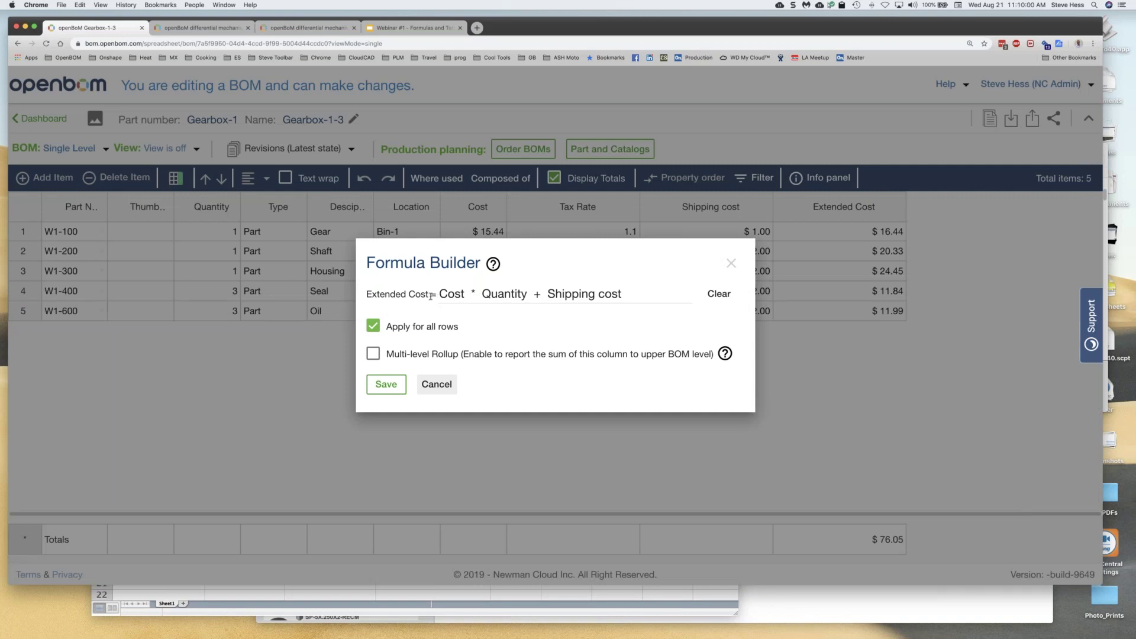
click(518, 295)
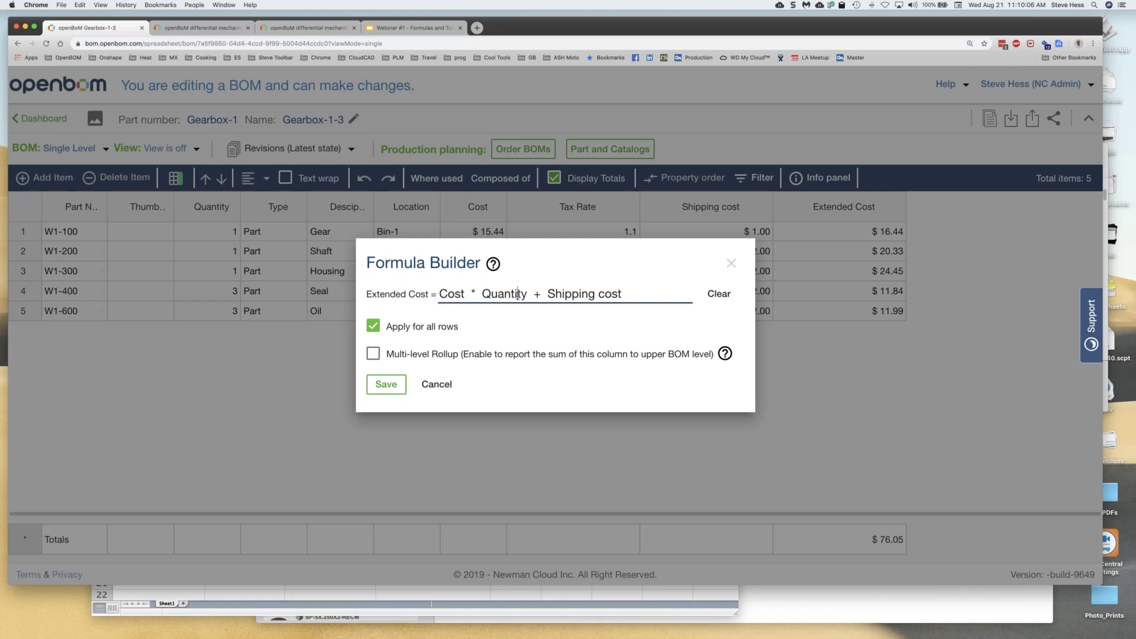
key(Left)
key(Delete)
key(Delete)
key(Delete)
key(Delete)
key(Delete)
key(Delete)
key(Delete)
key(Delete)
key(Delete)
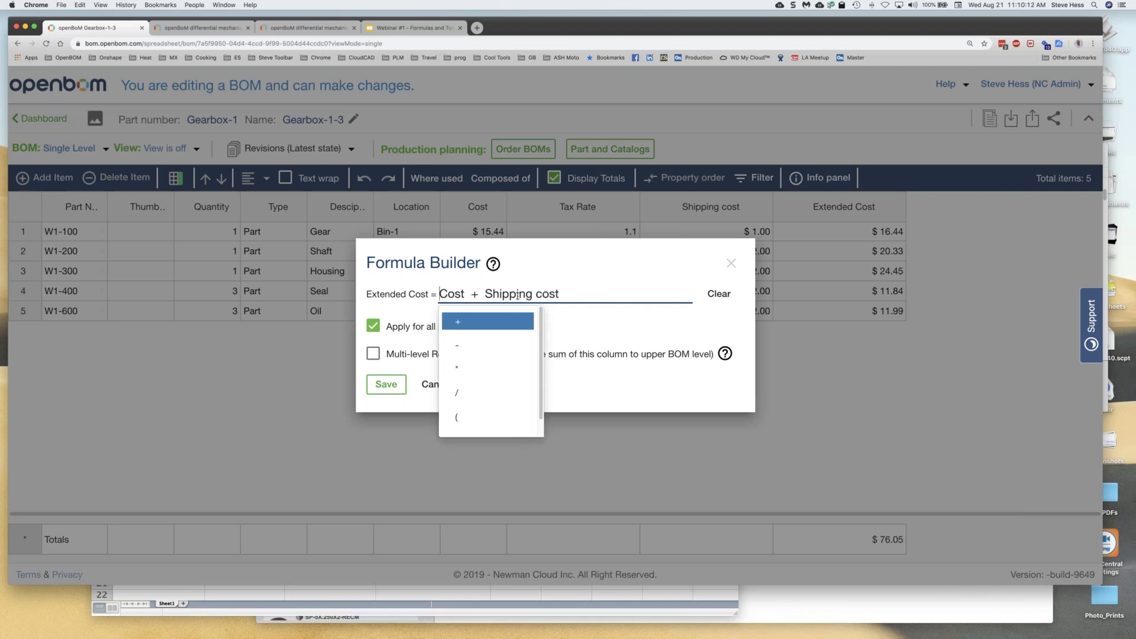
Complete the Extended Cost formula as ( Cost + Shipping cost ) * Quantity * Tax Rate and save it.
text(( )
text()*q)
key(Return)
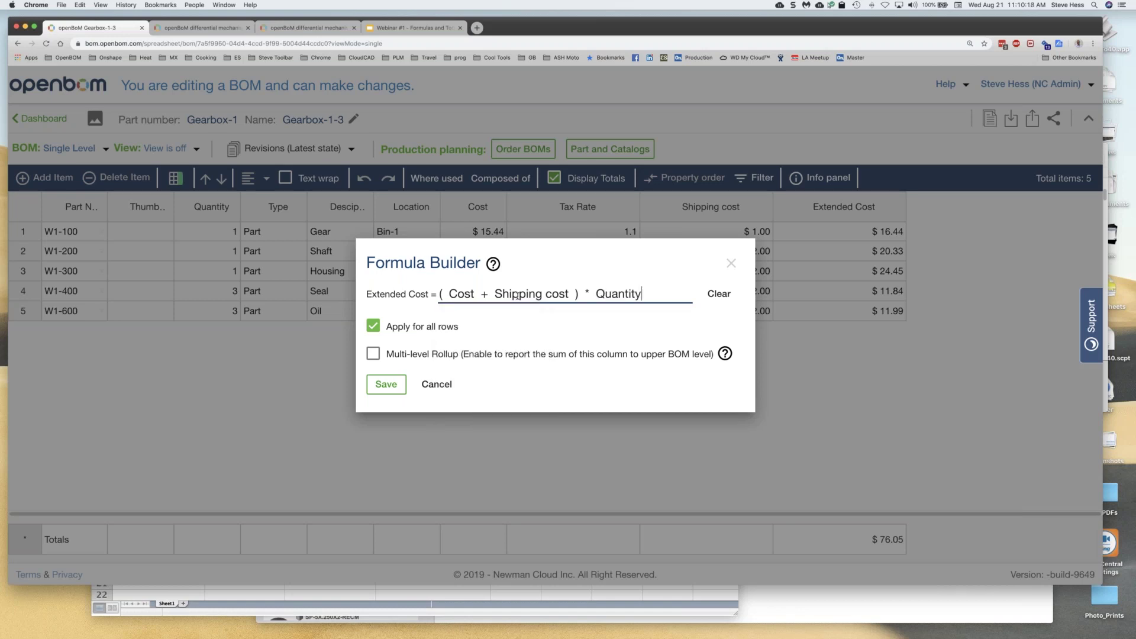
text(* t)
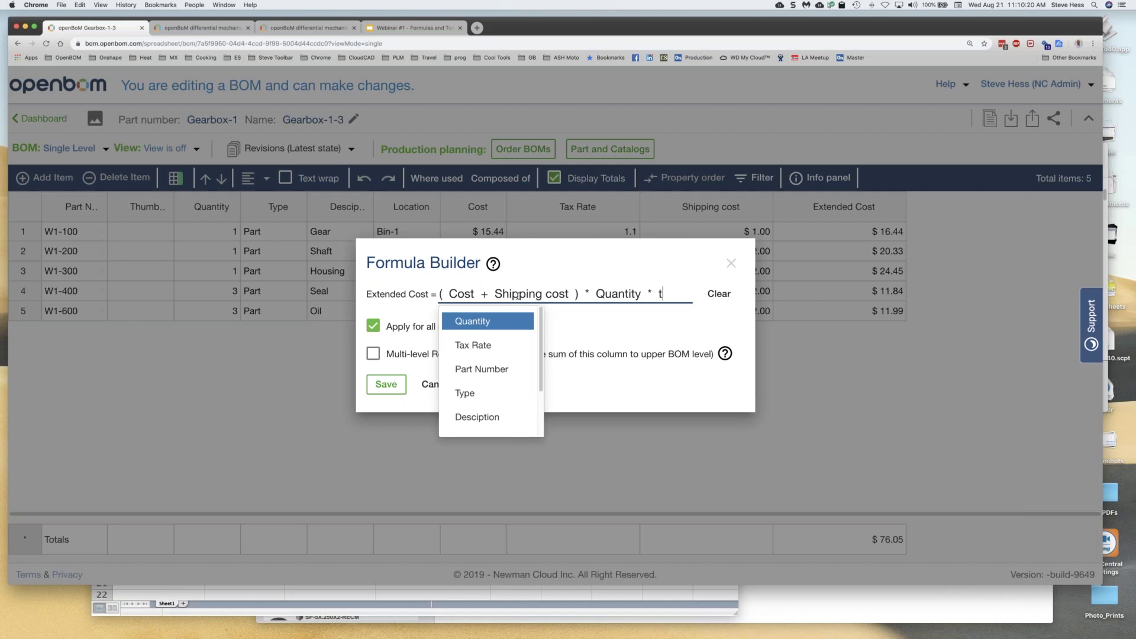
key(Down)
key(Return)
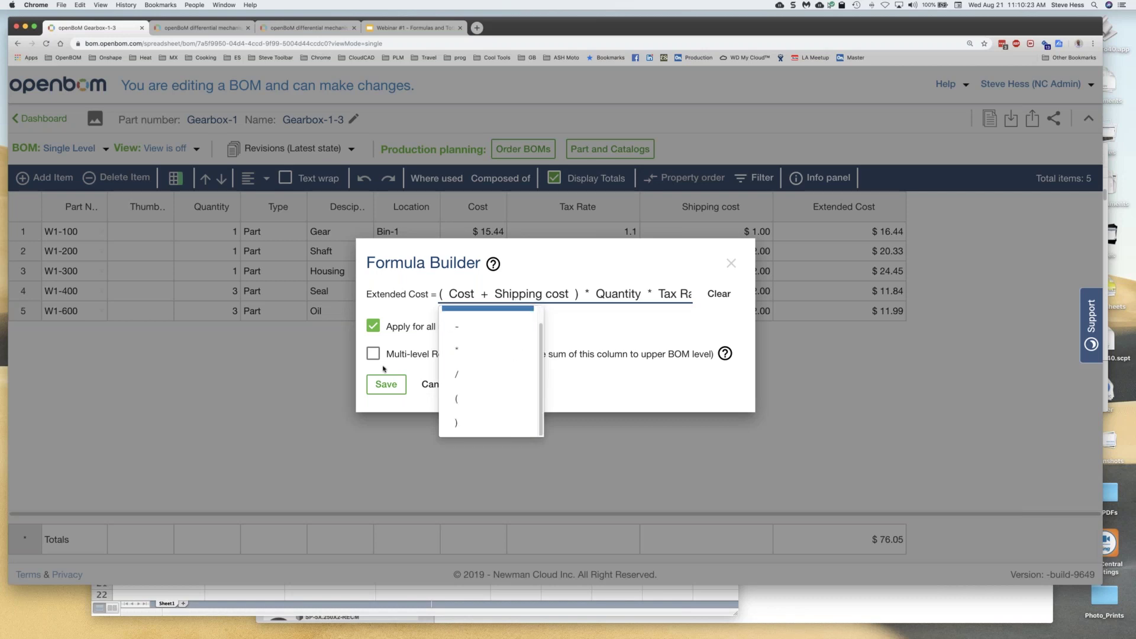
click(386, 385)
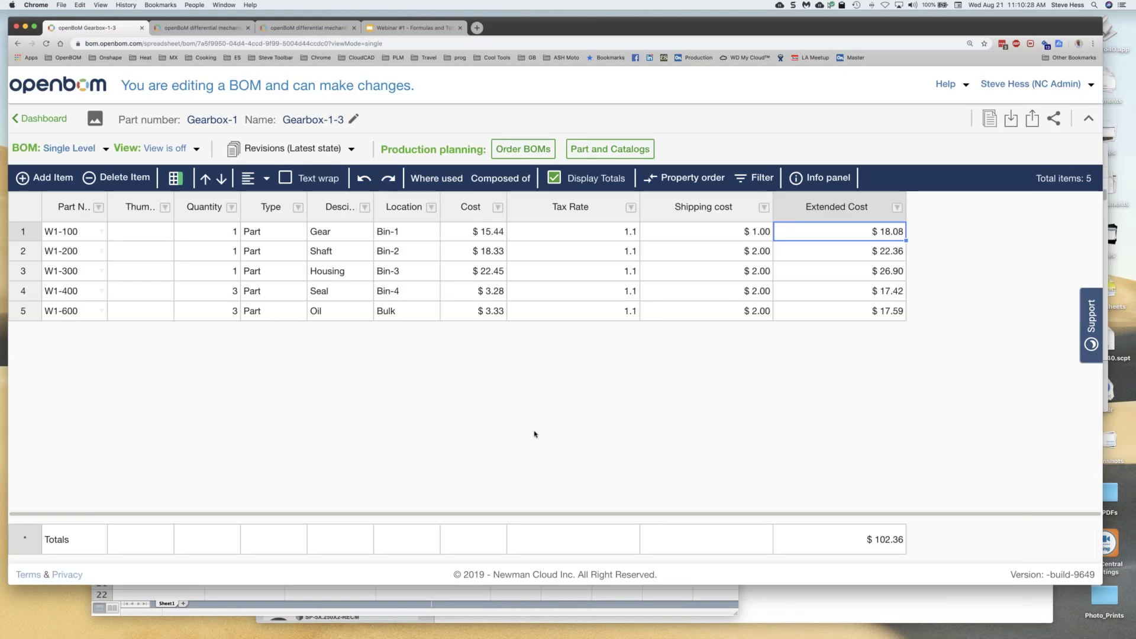
Review the saved Extended Cost formula of the first part and close it without editing.
right_click(806, 233)
click(835, 430)
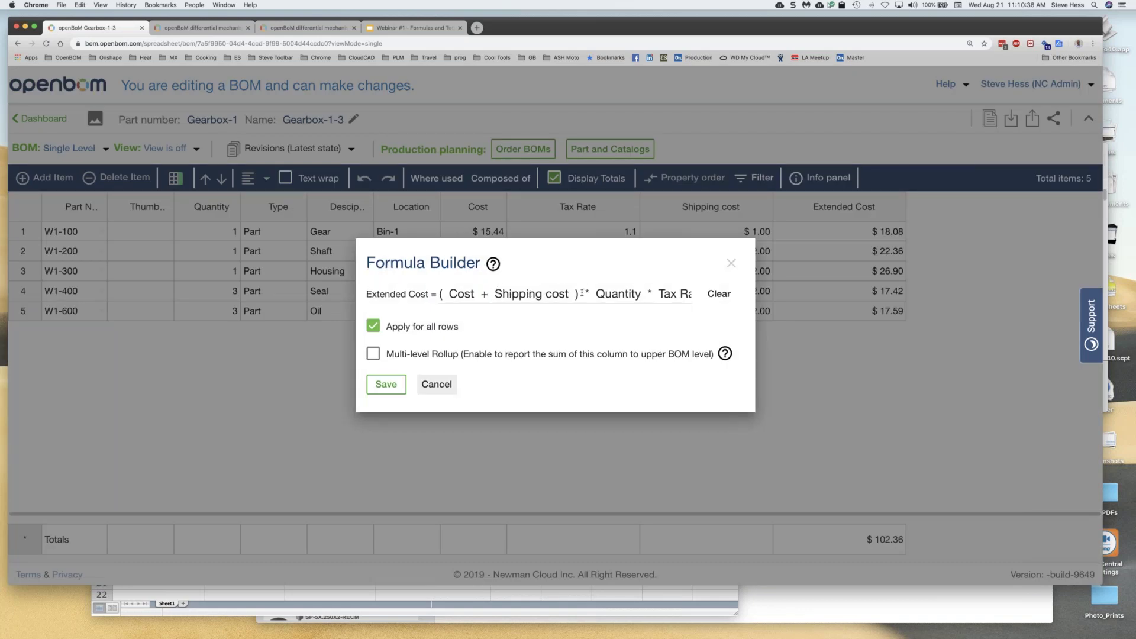
click(818, 358)
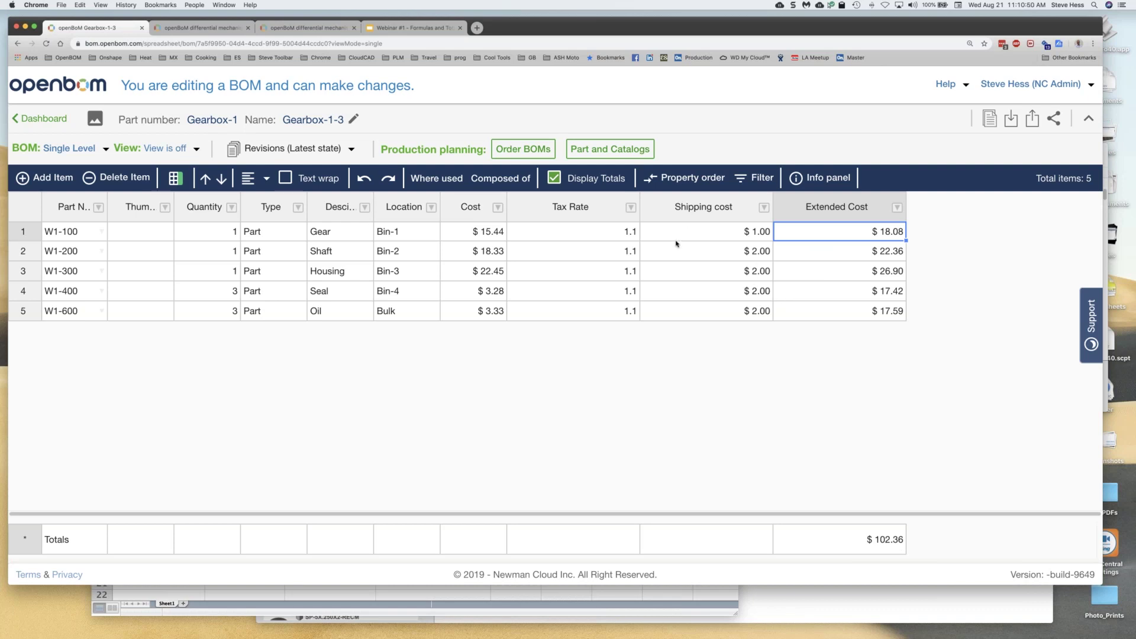
Clear the Quantity of the Oil part W1-600 and set it to 2.
click(235, 314)
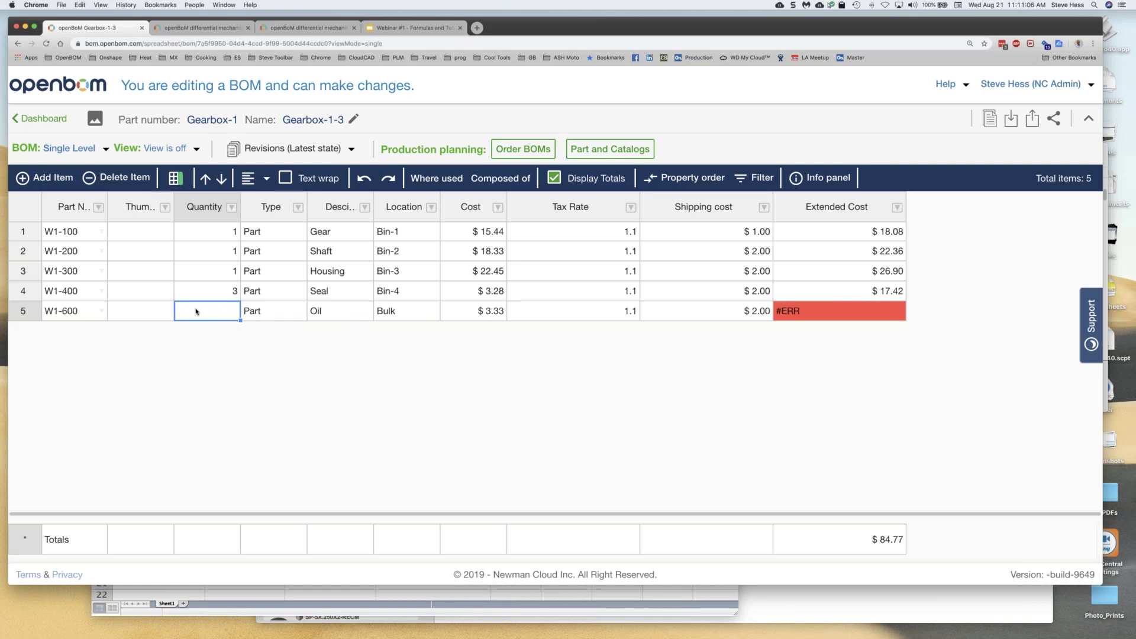
text(2)
key(Return)
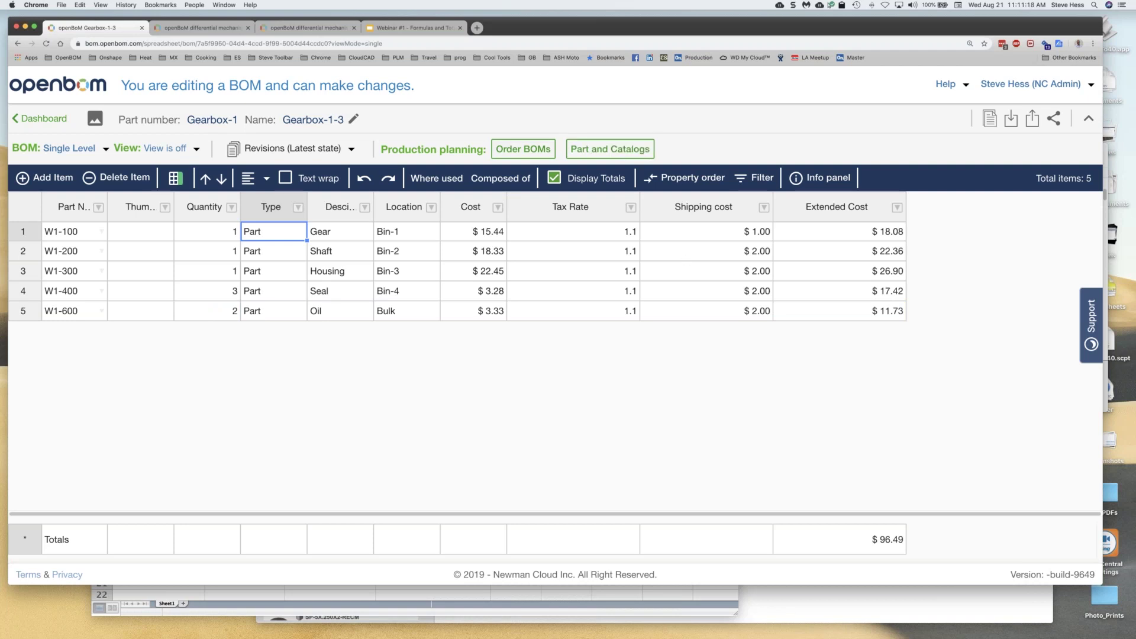
Switch to the Webinar #1 presentation in Google Slides and present the slide showing the multi-level Skateboard BOM.
click(400, 27)
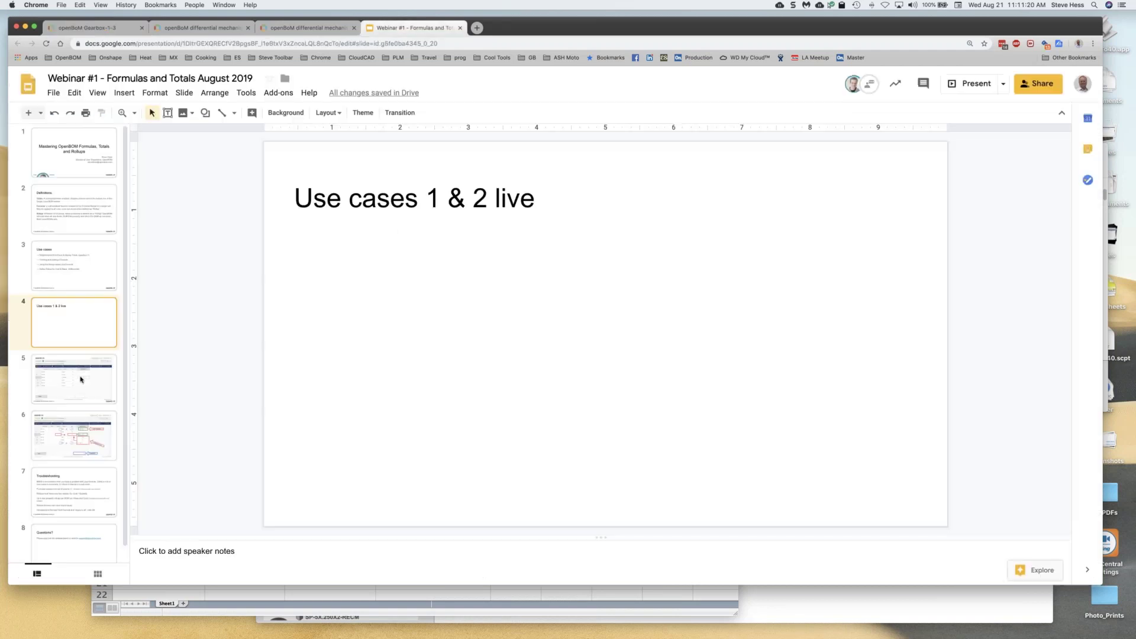
click(81, 379)
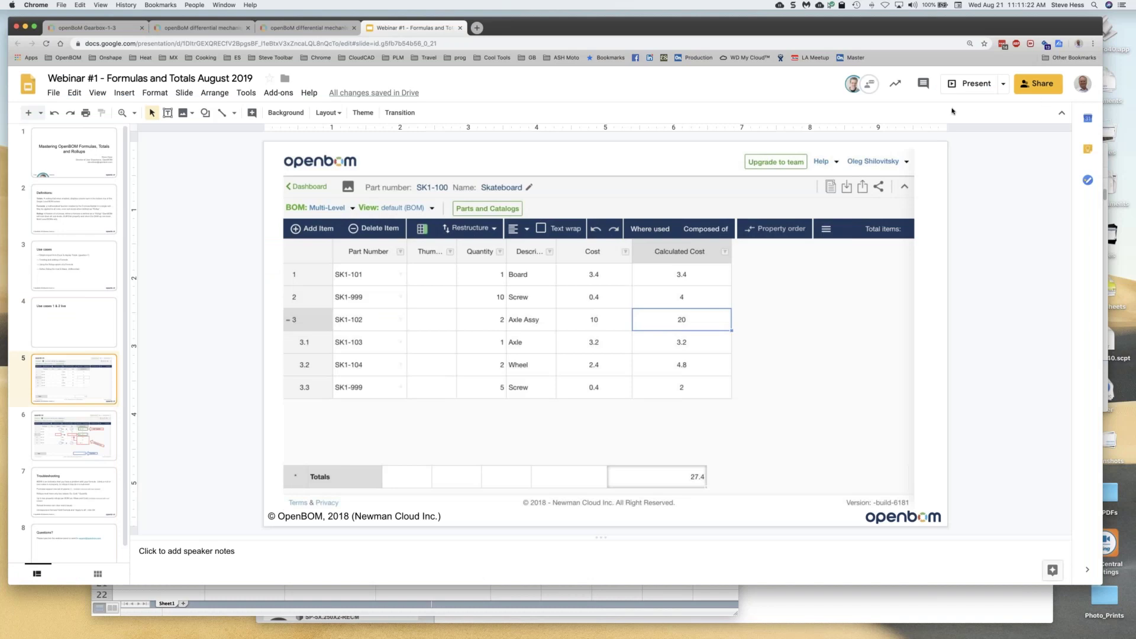
key(super+Return)
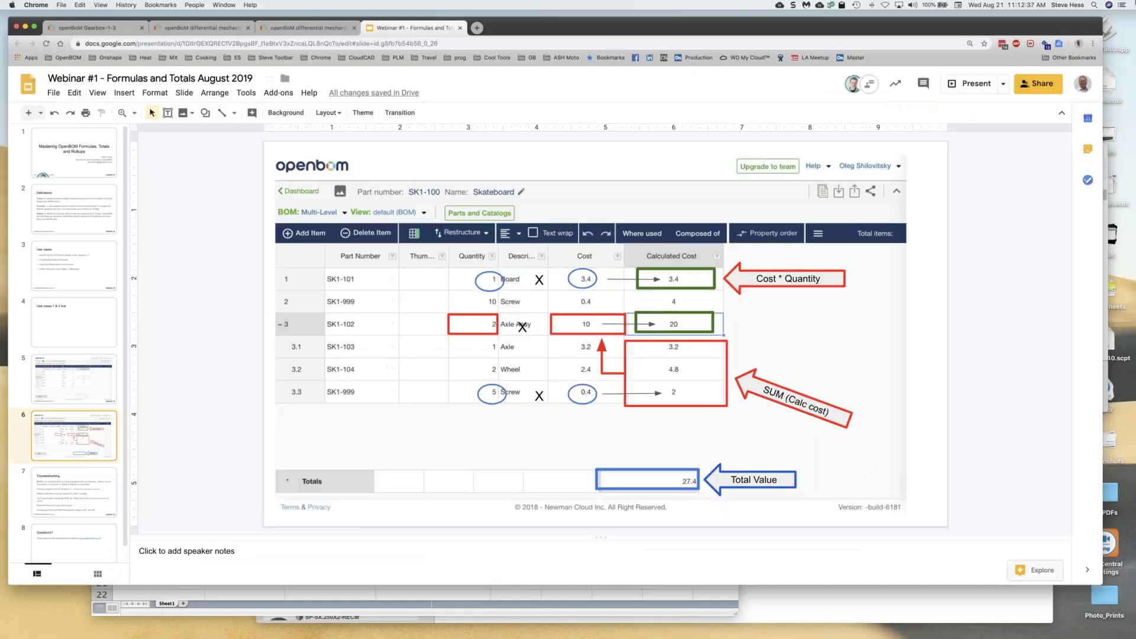
Switch to Fusion 360 to examine the differential mechanism v6 assembly and its Tail Stock Assembly, and inspect its catalog in OpenBOM.
key(ctrl+Up)
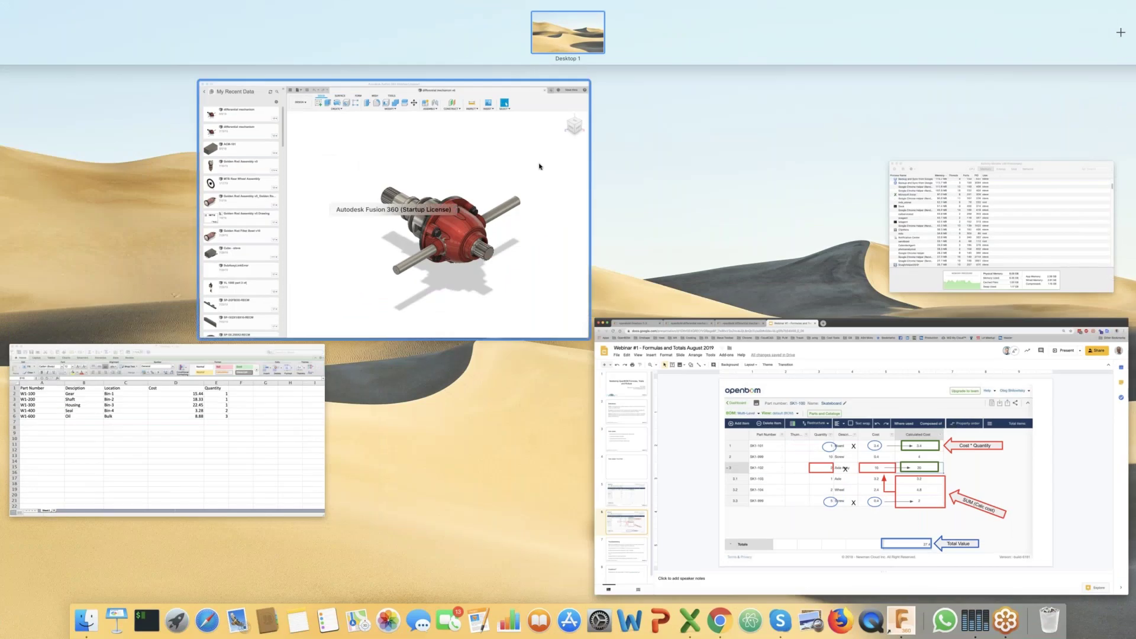
click(395, 201)
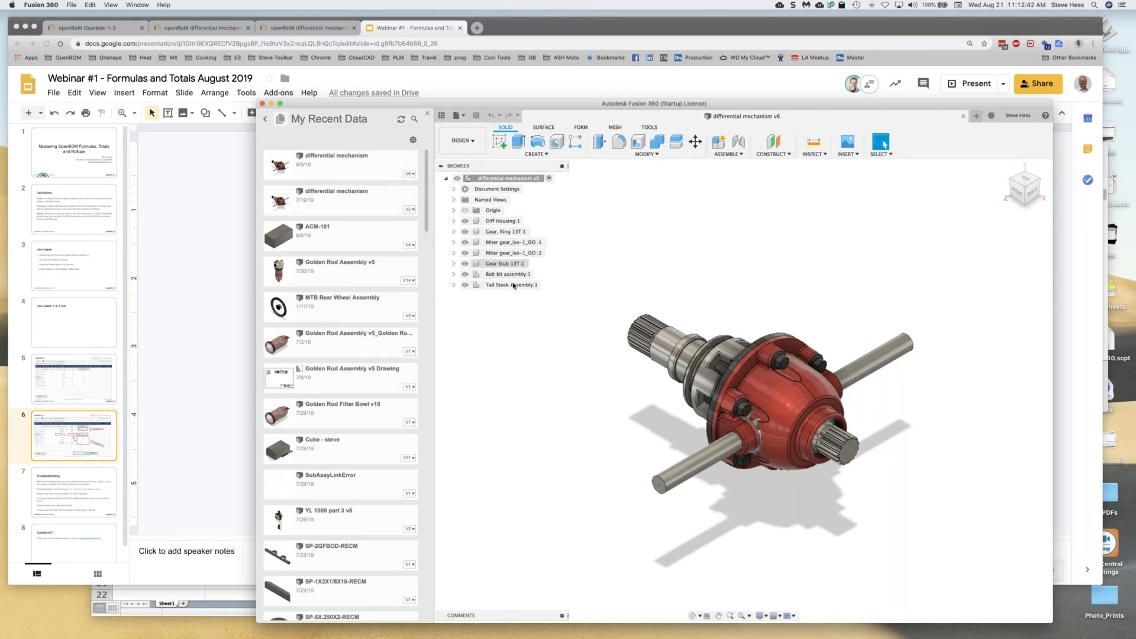
click(466, 285)
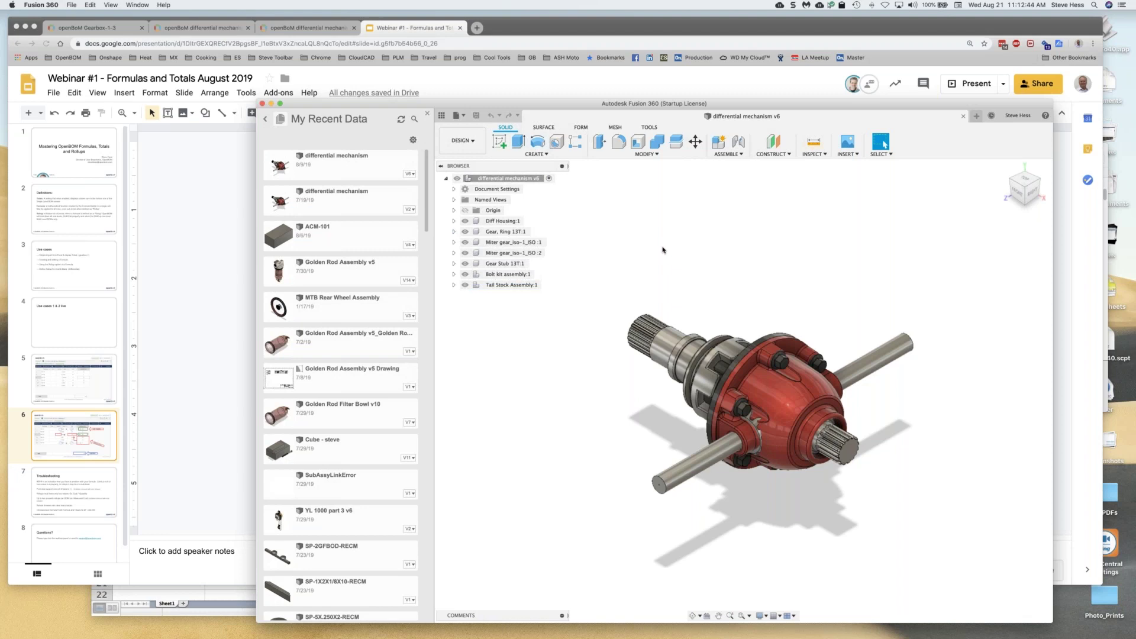
click(215, 30)
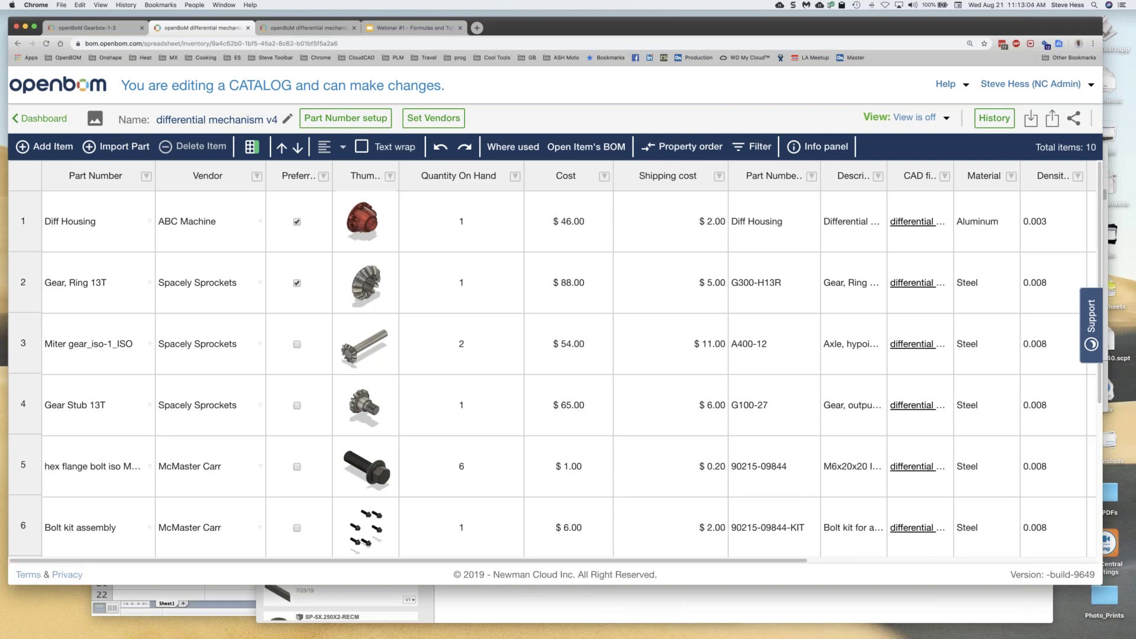
In the differential mechanism v4-ML BOM, insert the public Currency property Extended Cost directly after Cost, including sub-assemblies.
click(312, 28)
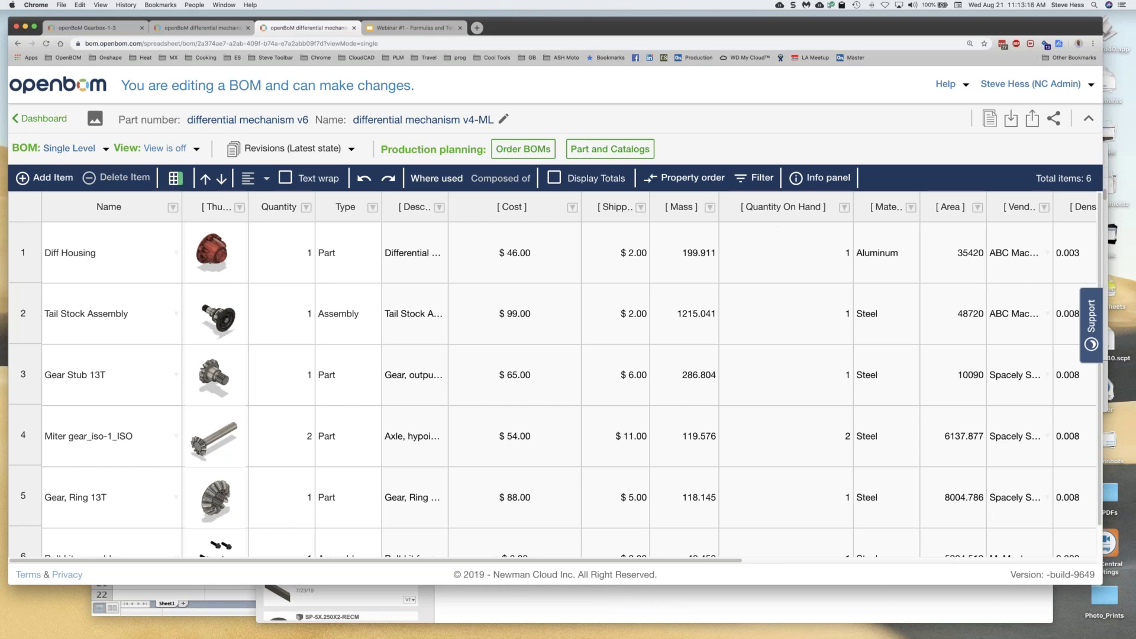
click(573, 207)
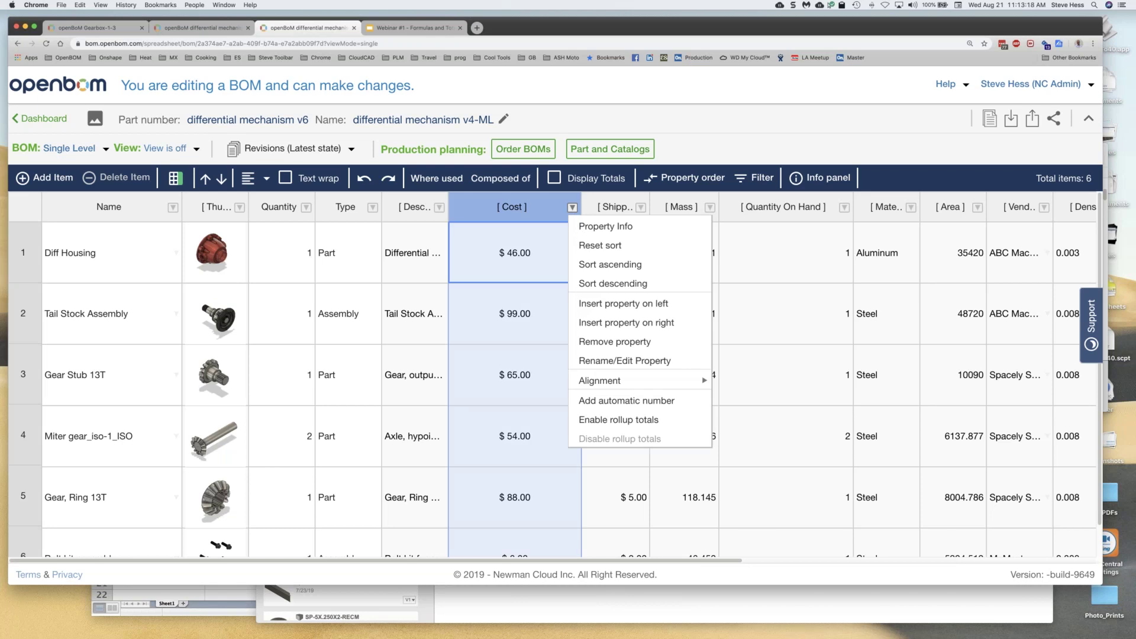
click(644, 322)
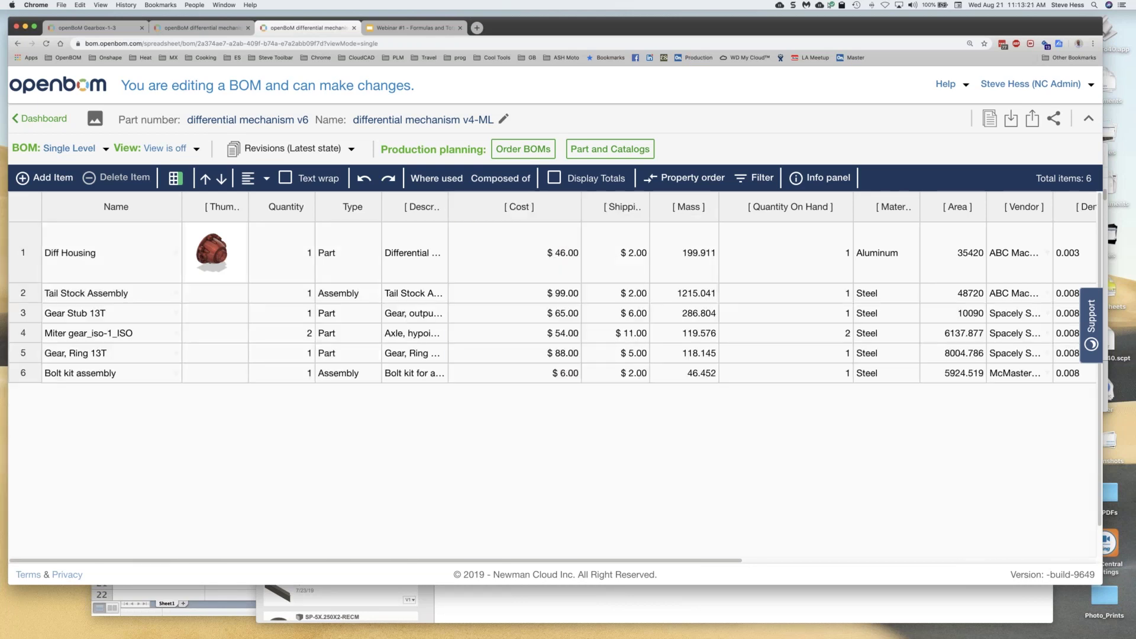
text(Extebded)
key(BackSpace)
key(BackSpace)
key(BackSpace)
key(BackSpace)
key(BackSpace)
text(ended Co)
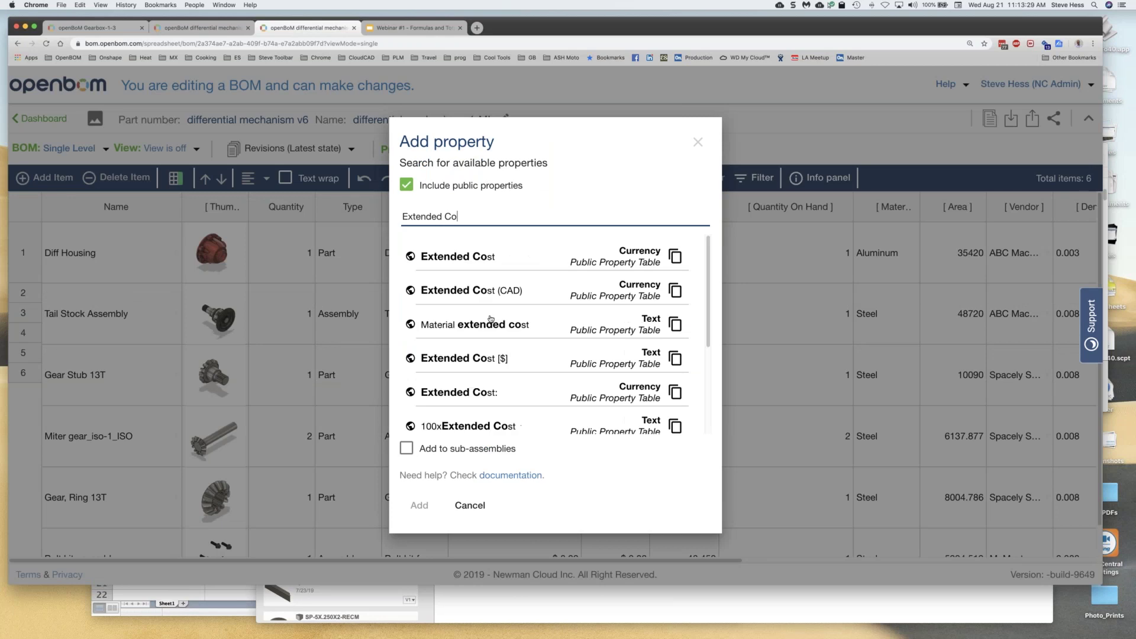
click(495, 264)
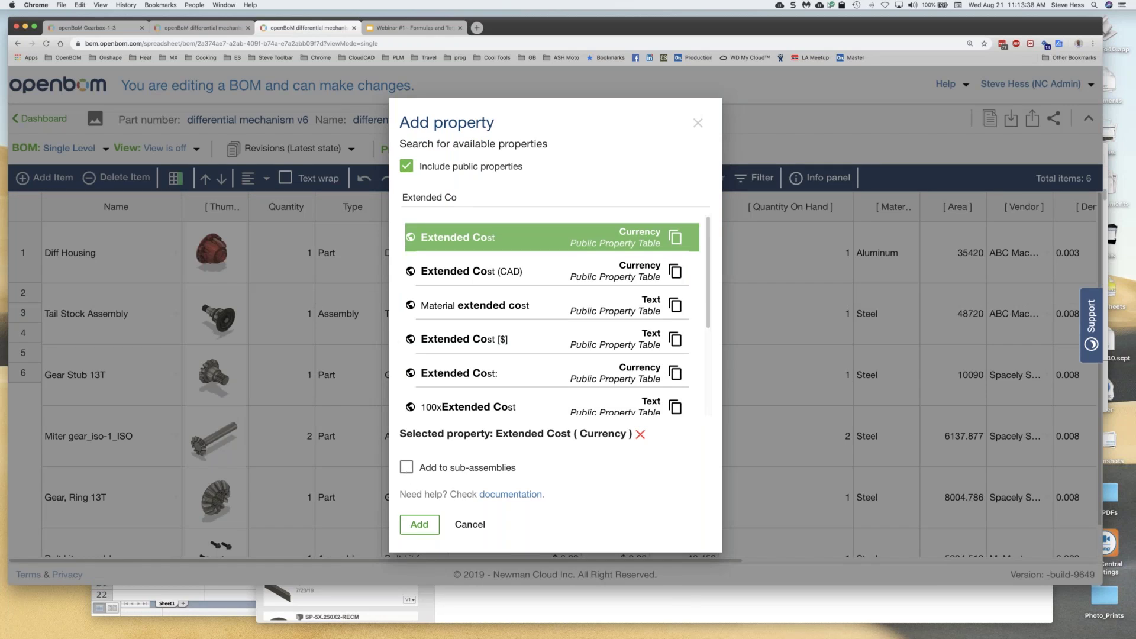
click(406, 467)
click(420, 524)
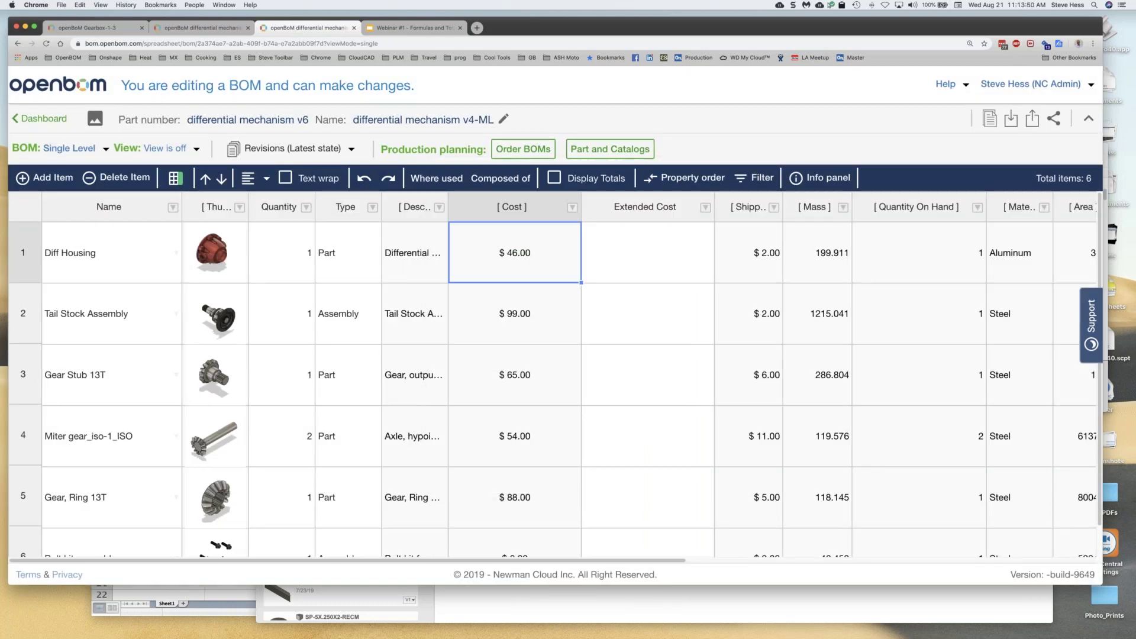
Insert the public Number property "Extended Mass, kg" directly after Mass, adding it to sub-assemblies as well.
click(843, 208)
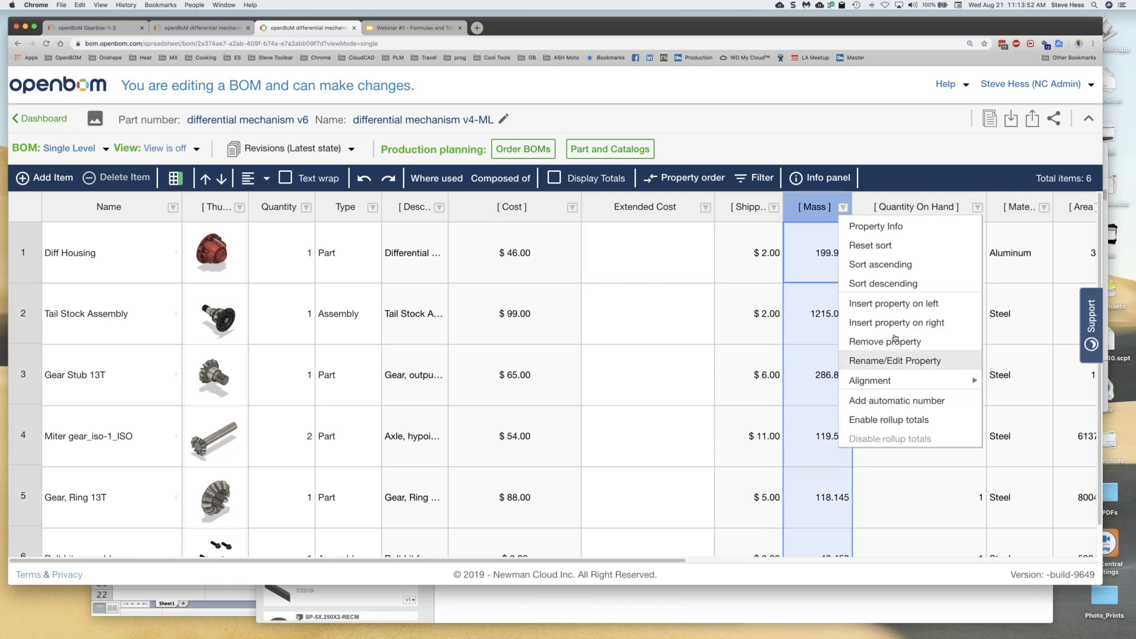
click(855, 324)
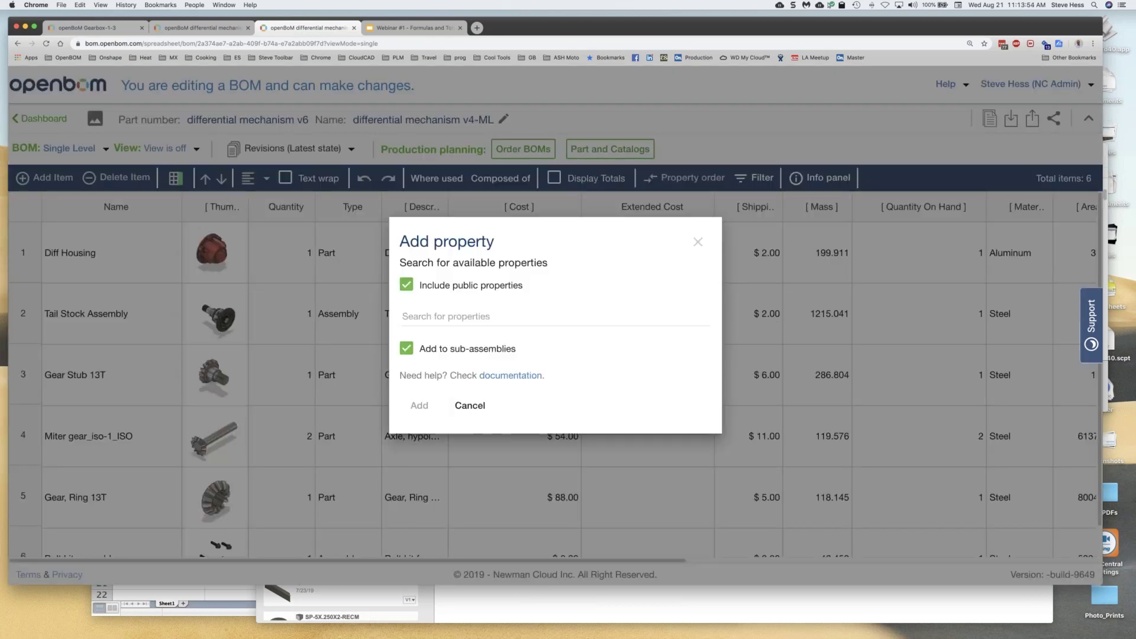
click(414, 316)
text(Ex)
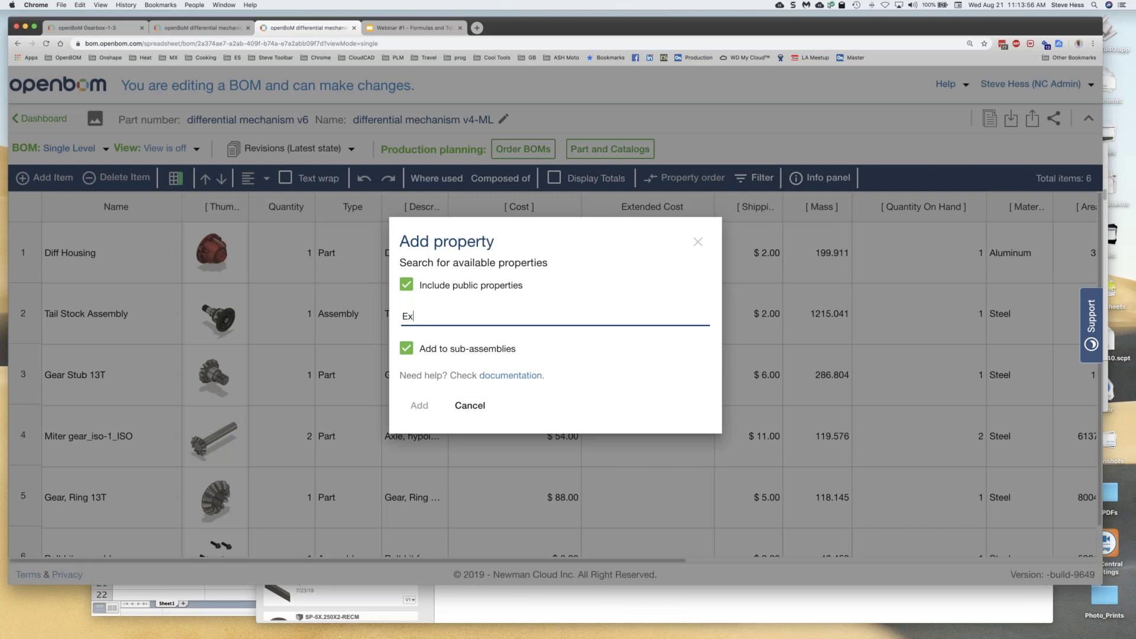
text(tended )
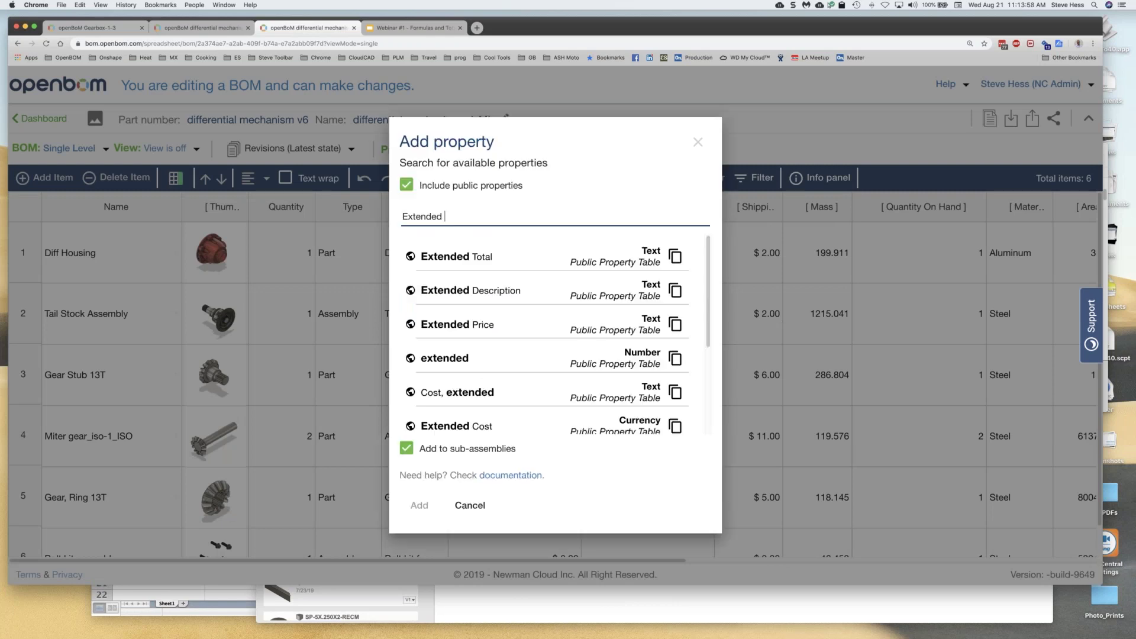
text(Mas)
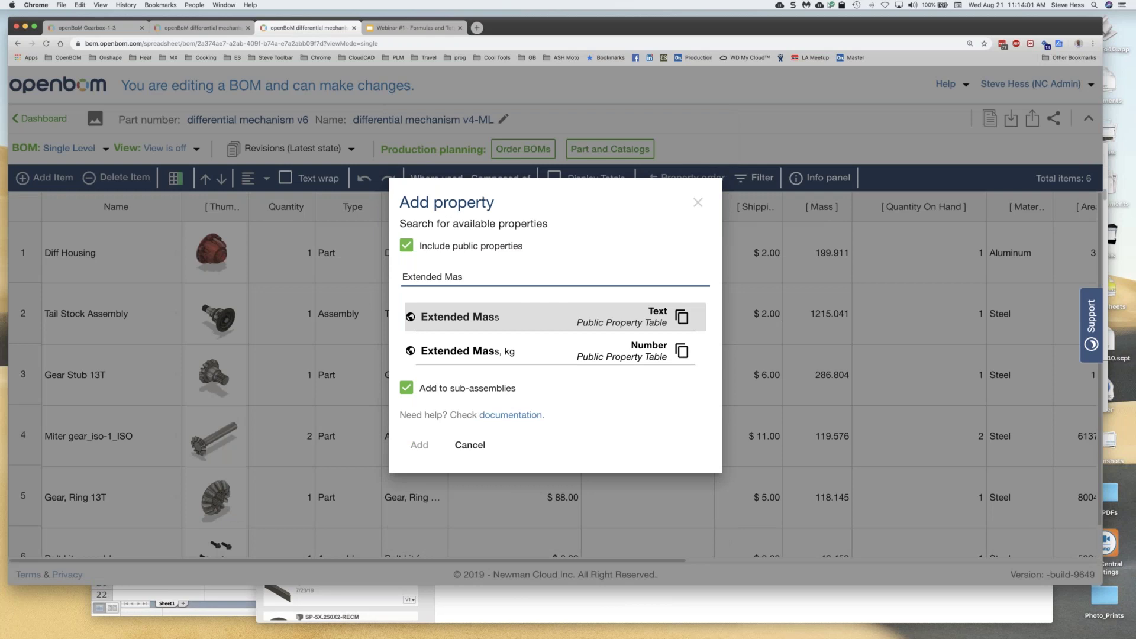
click(533, 314)
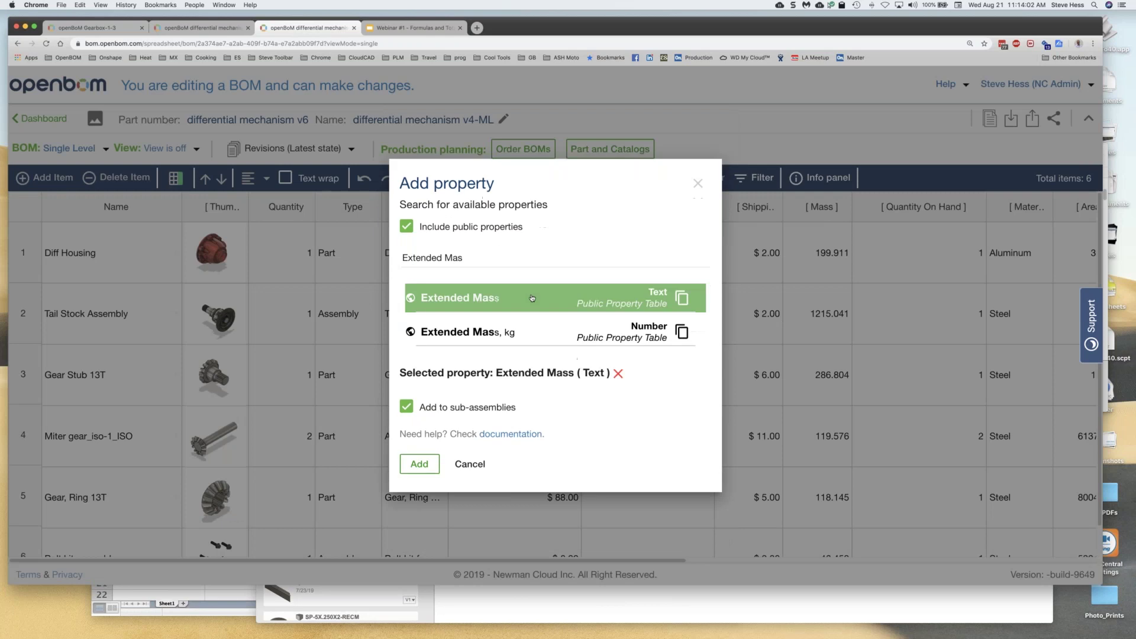
click(523, 334)
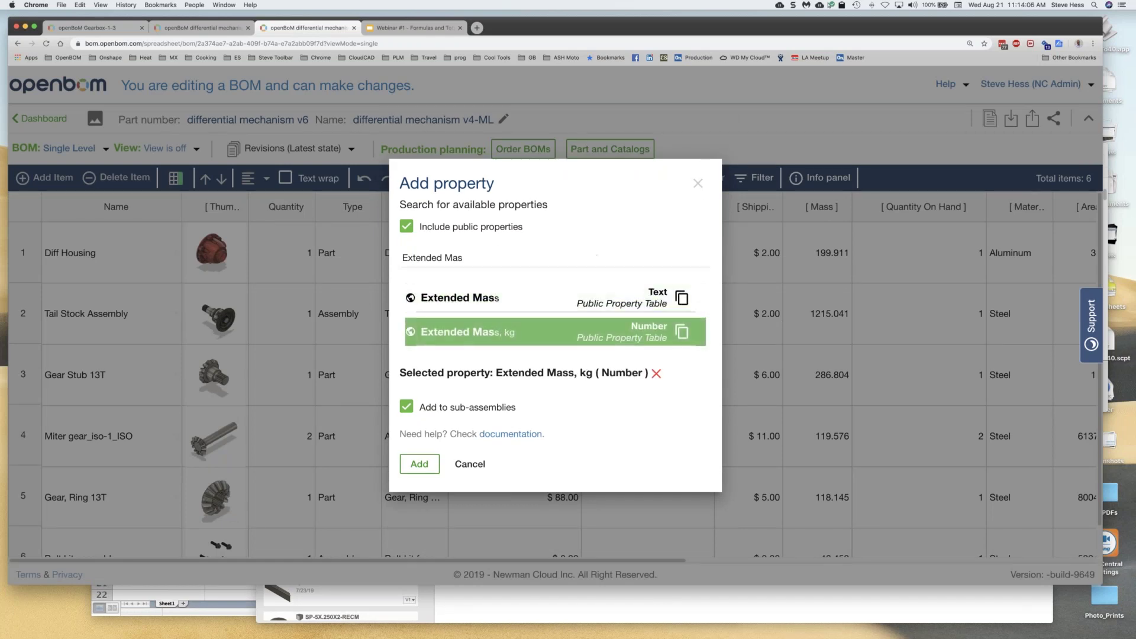
click(419, 464)
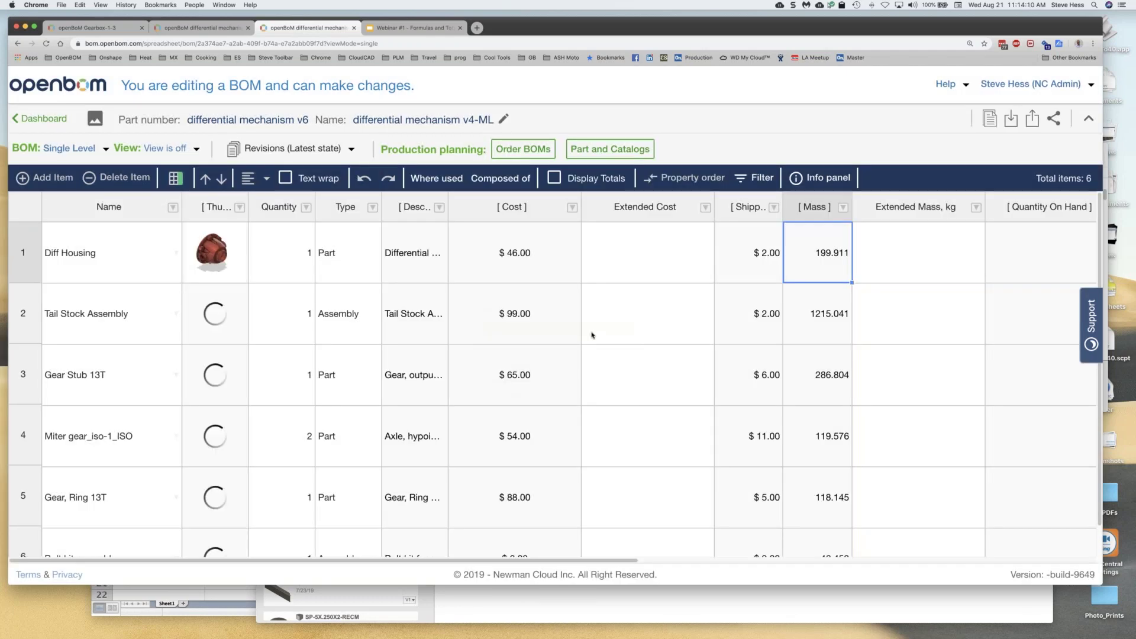
Build the Extended Cost formula as Cost * Quantity, starting from the Diff Housing row.
right_click(638, 251)
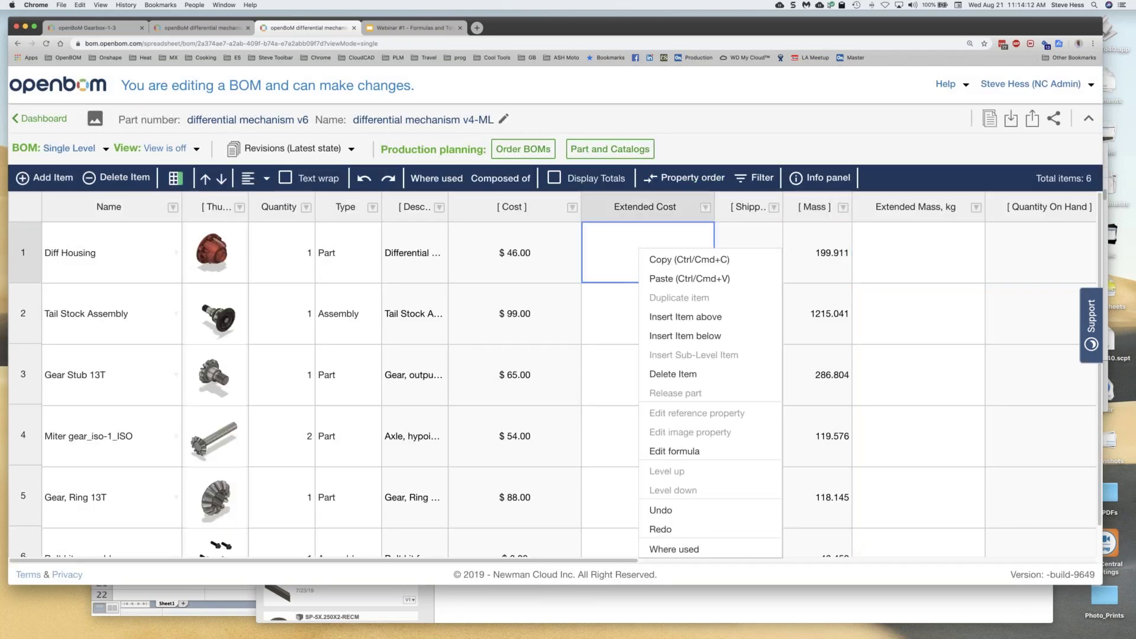
click(682, 451)
text(C)
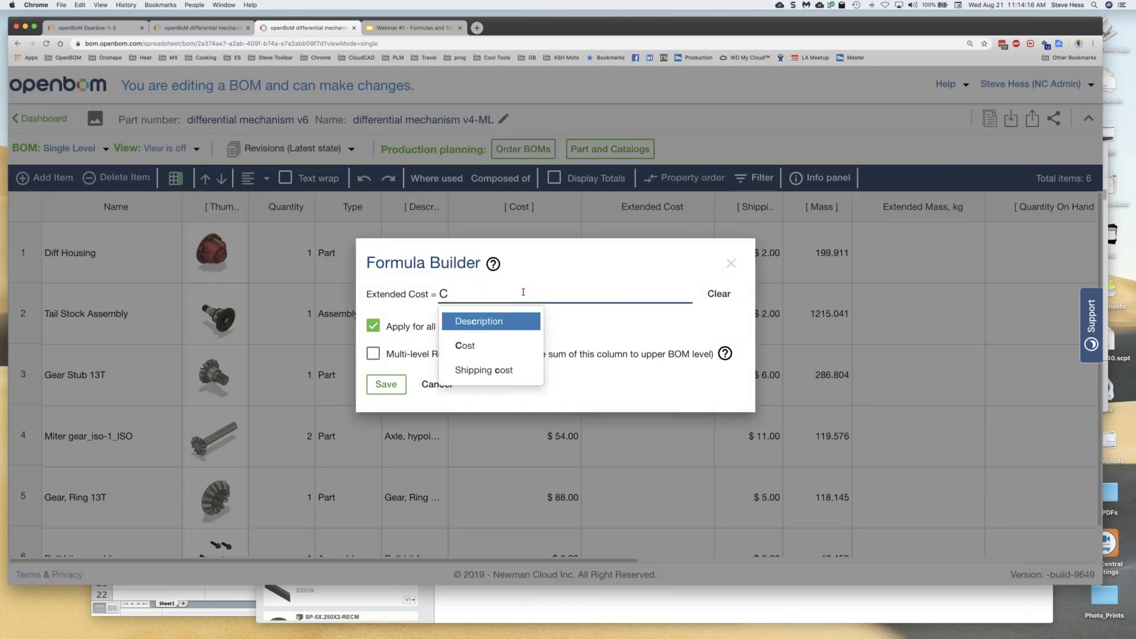
key(Down)
key(Return)
text(*)
key(Return)
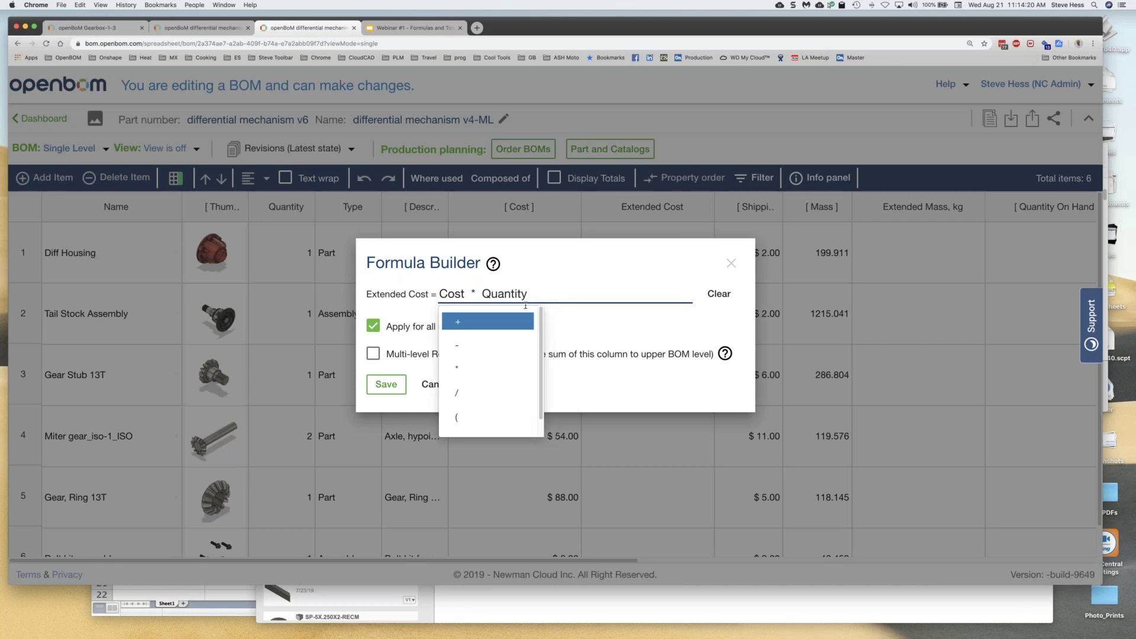
click(602, 256)
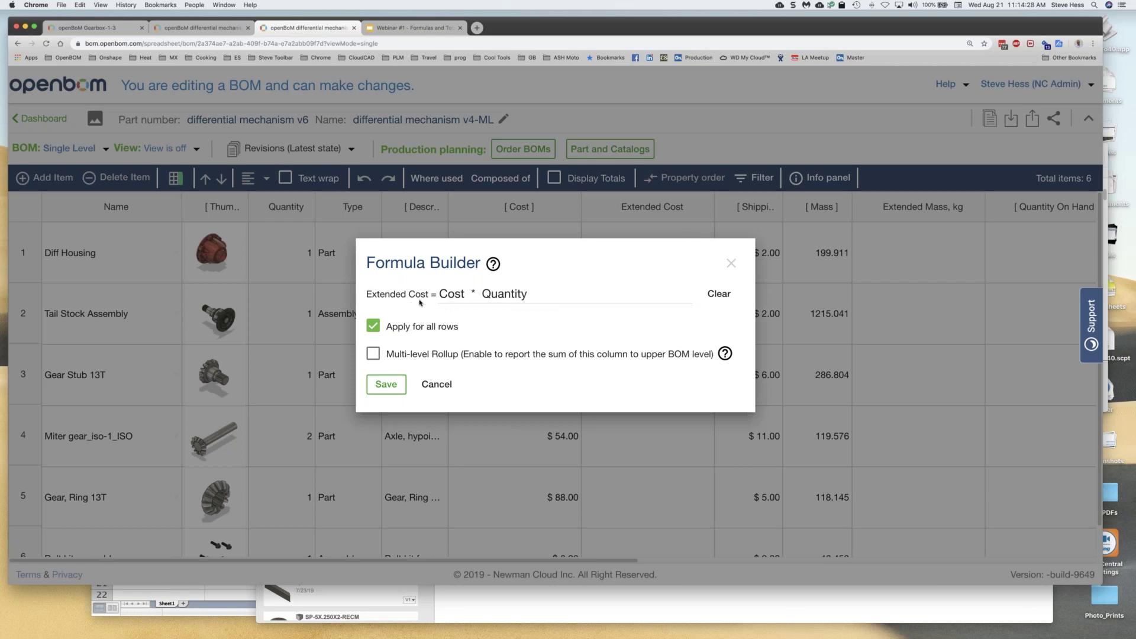
Enable multi-level rollup for the Extended Cost formula with Quantity as its quantity property, and save the formula.
click(374, 354)
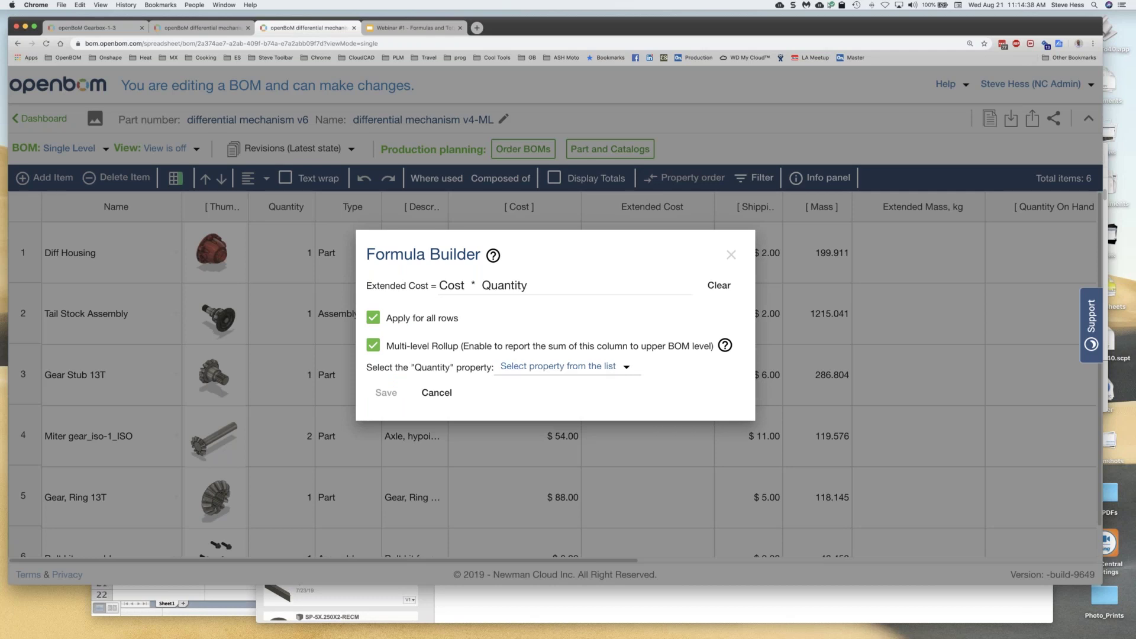
click(524, 367)
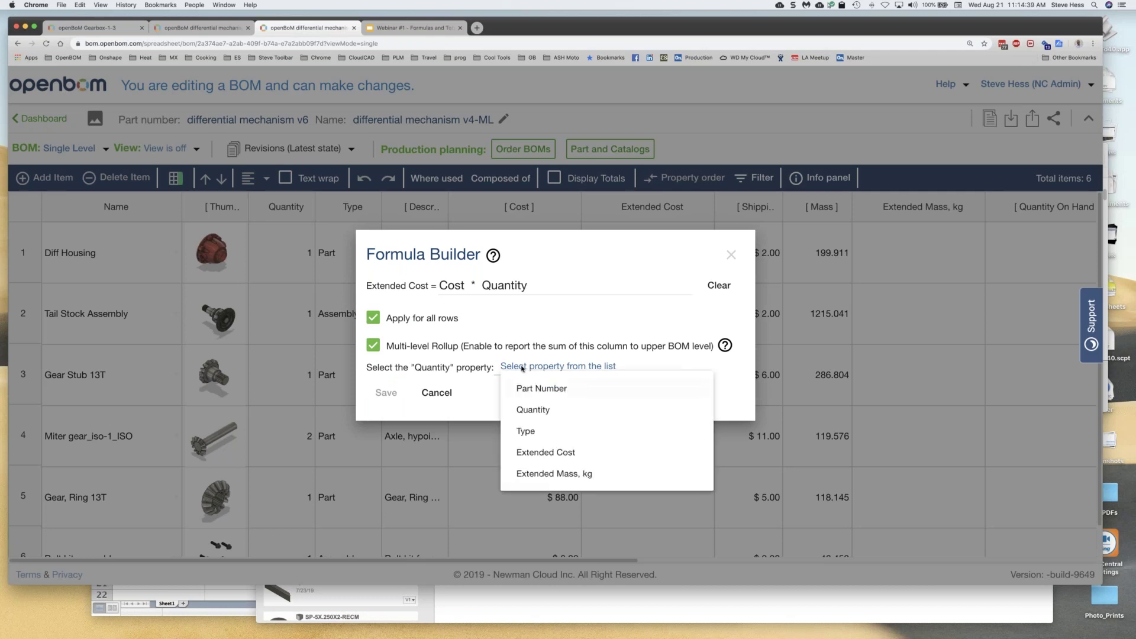
click(556, 411)
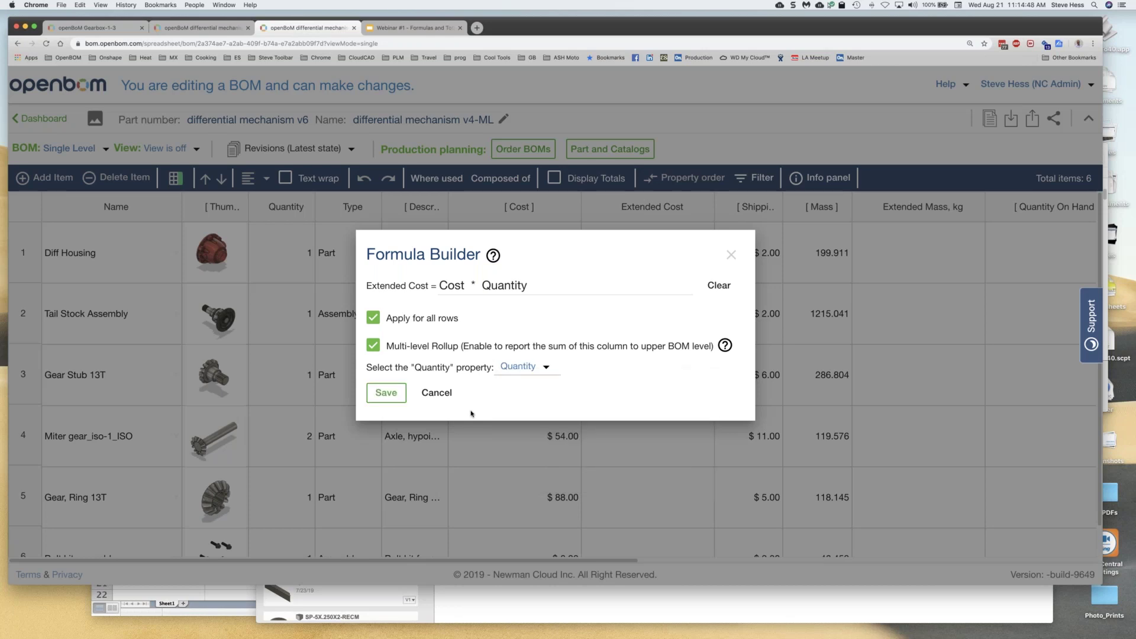
click(397, 398)
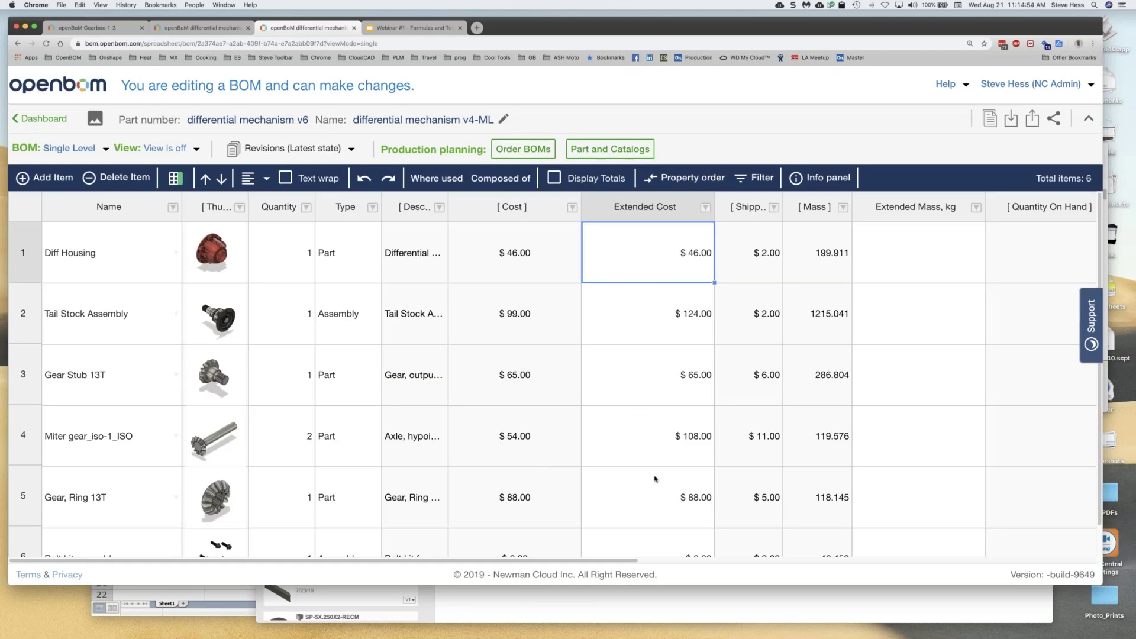
Build the "Extended Mass, kg" formula as Mass * Quantity, starting from the Diff Housing row.
right_click(932, 251)
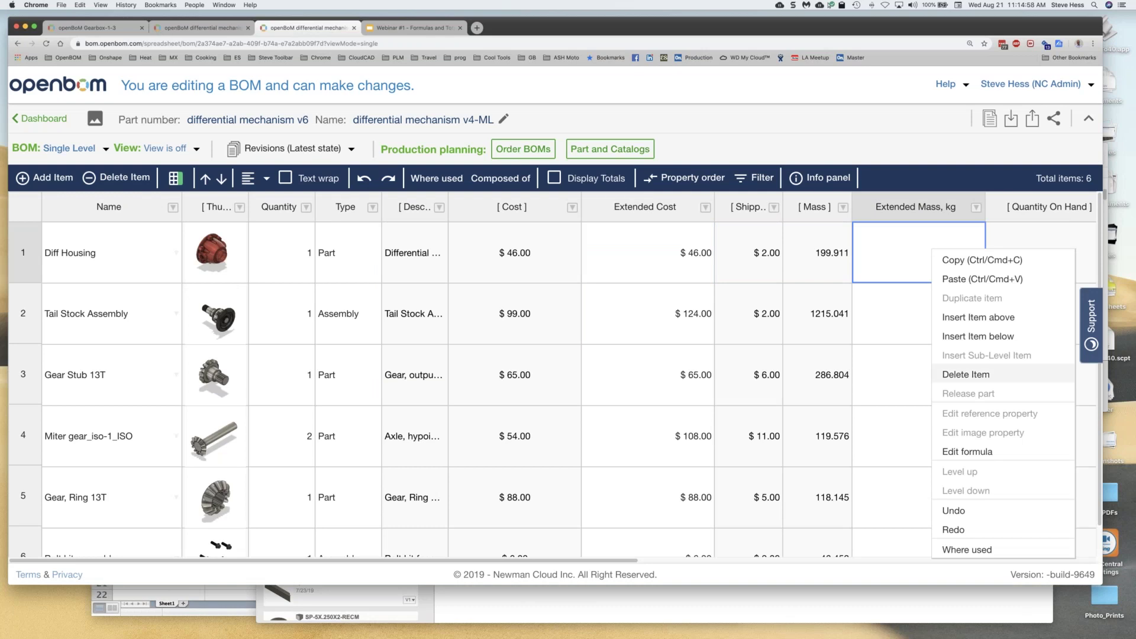
click(972, 451)
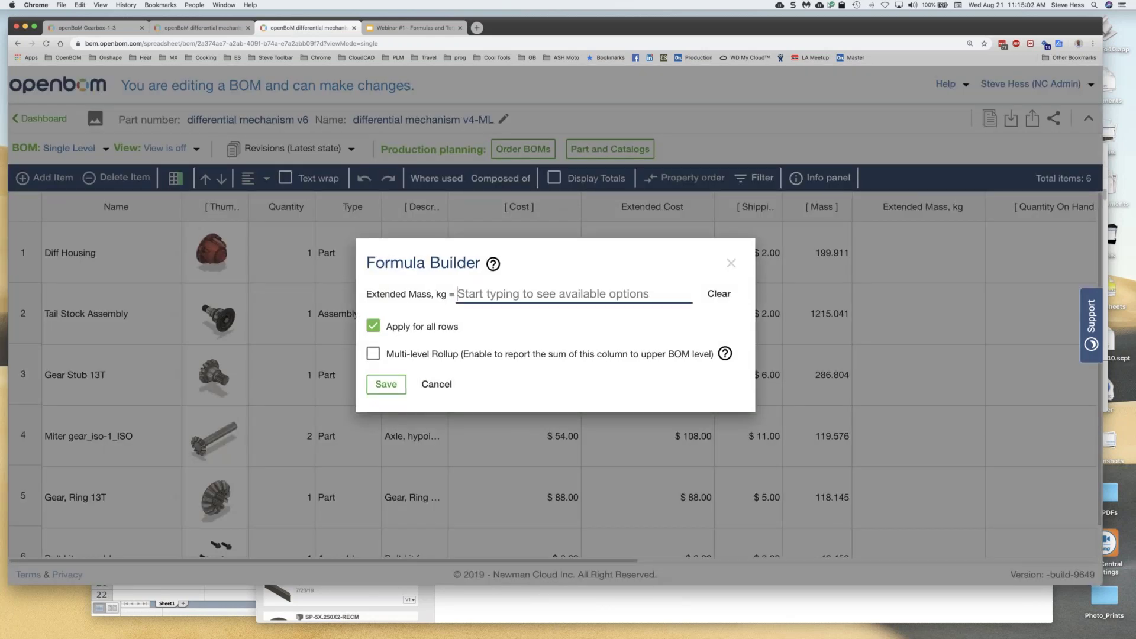
text(M)
key(Return)
text(* Q)
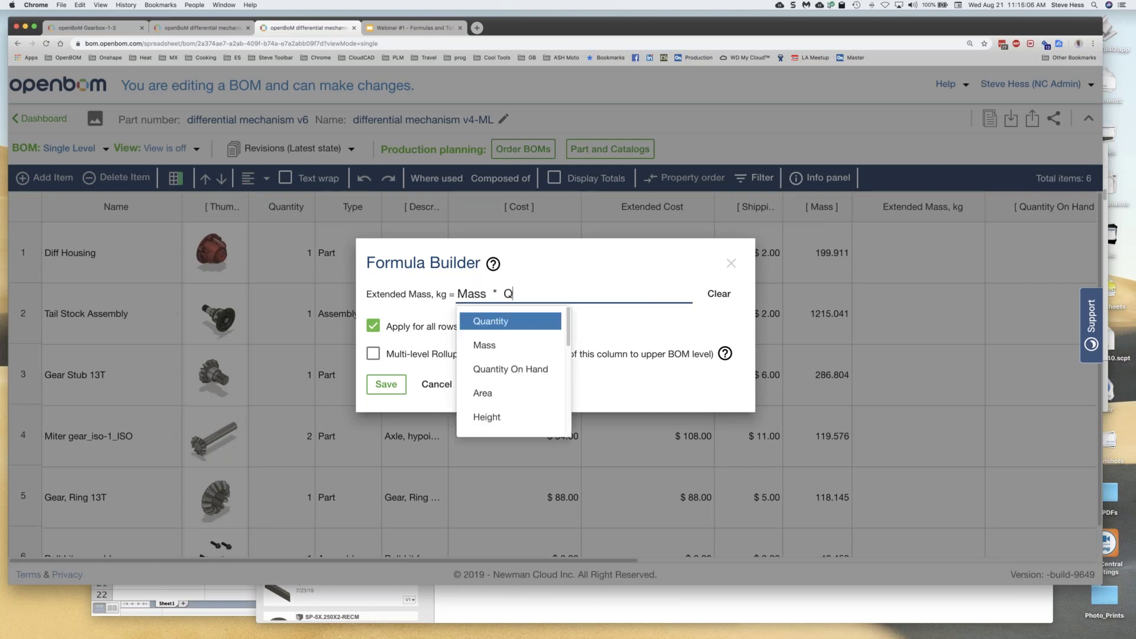
key(Return)
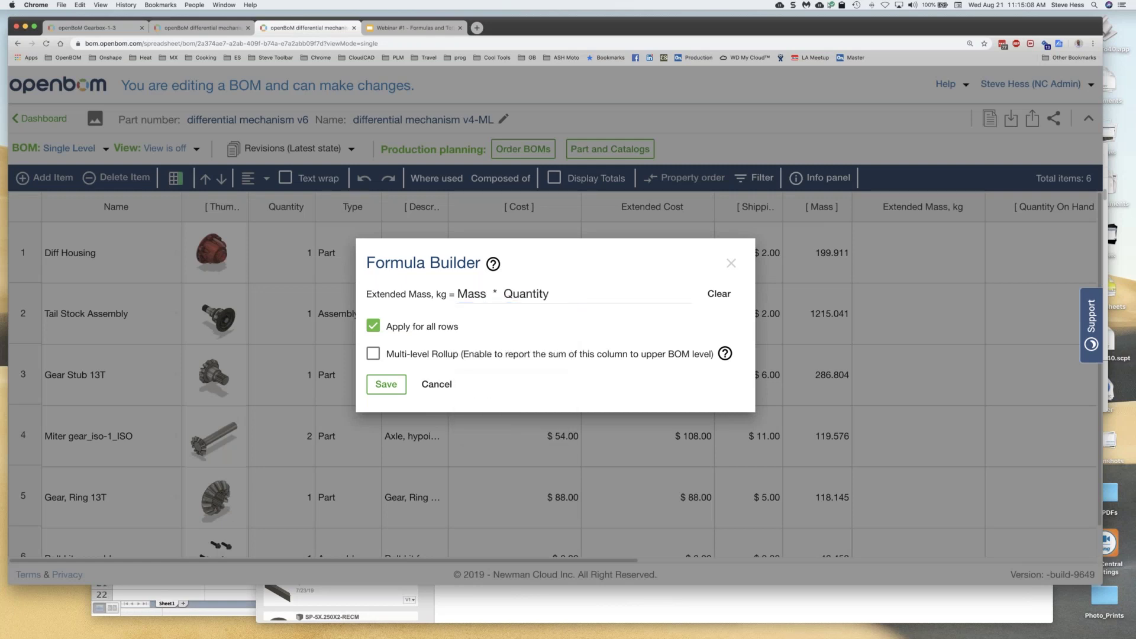
Enable multi-level rollup for the "Extended Mass, kg" formula with Quantity as its quantity property, and save the formula.
key(Down)
click(385, 344)
click(373, 354)
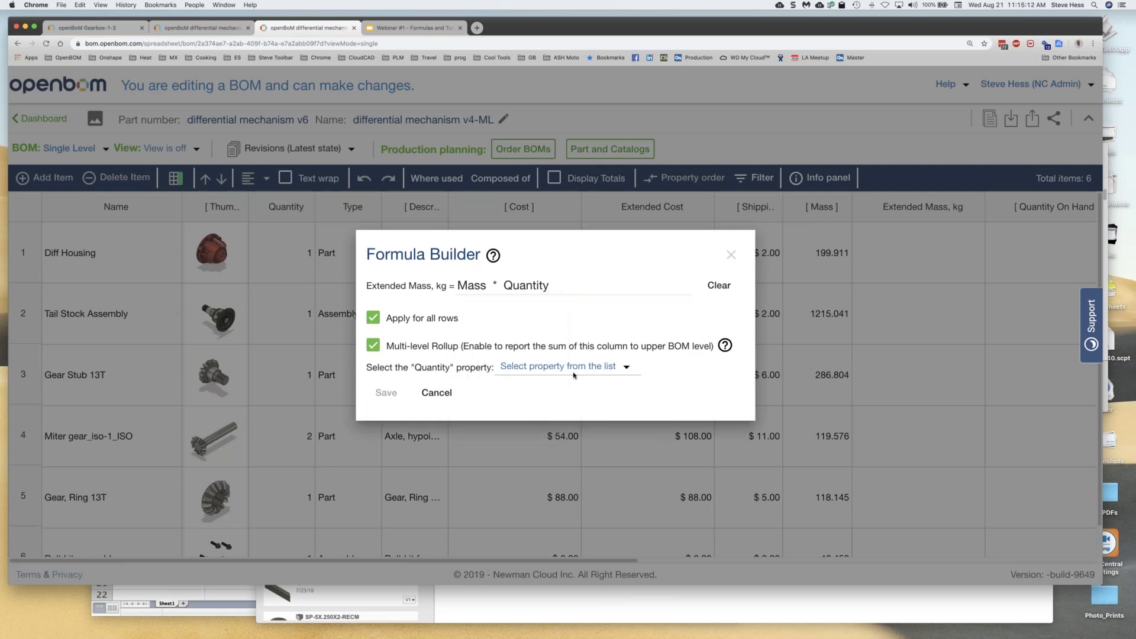
click(574, 374)
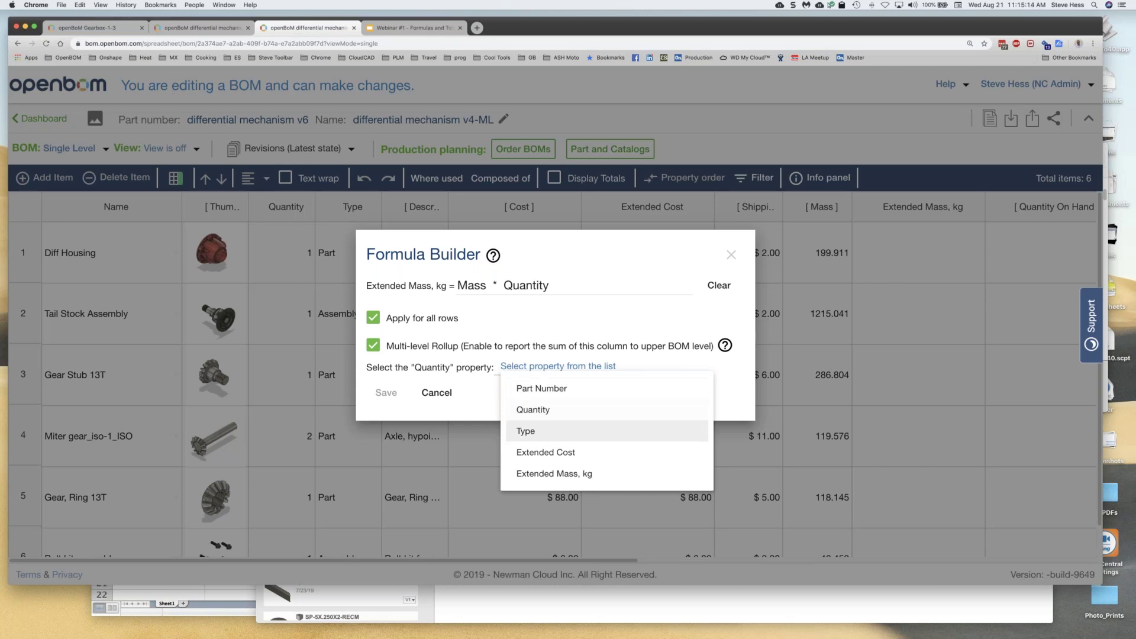
click(533, 410)
click(393, 396)
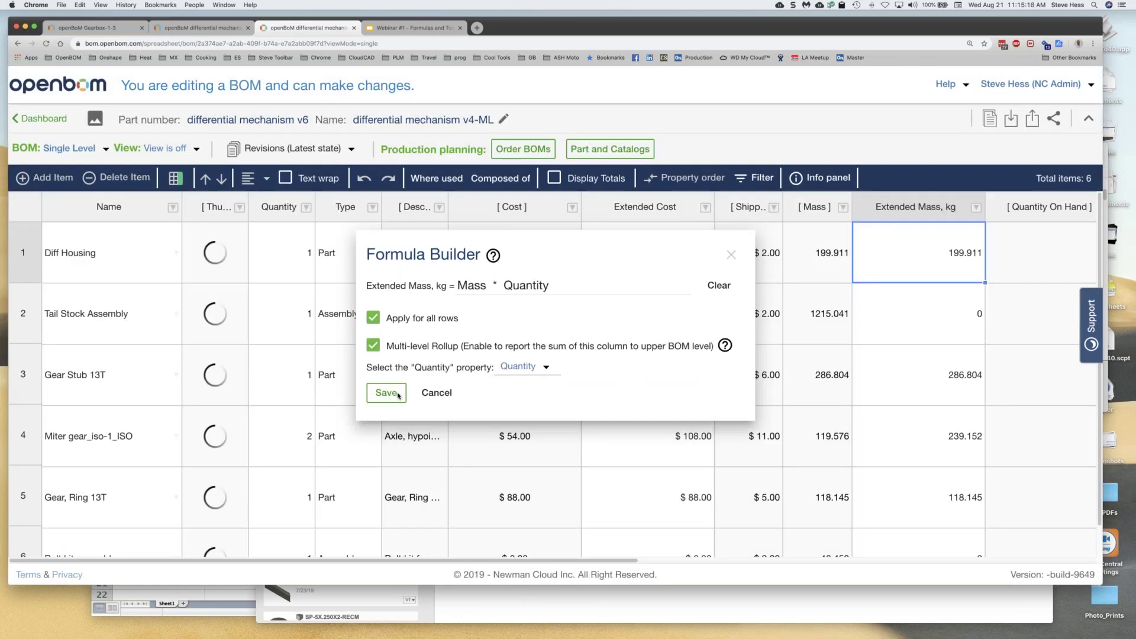
Display the totals row and enable rollup totals for the Extended Cost and "Extended Mass, kg" properties.
click(554, 179)
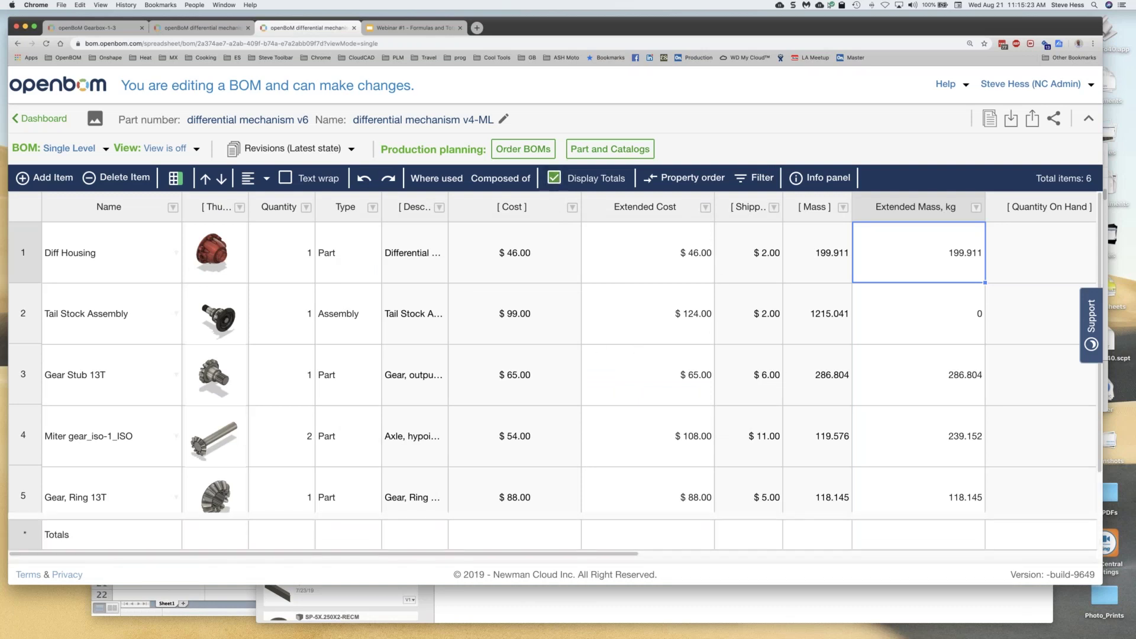
click(705, 207)
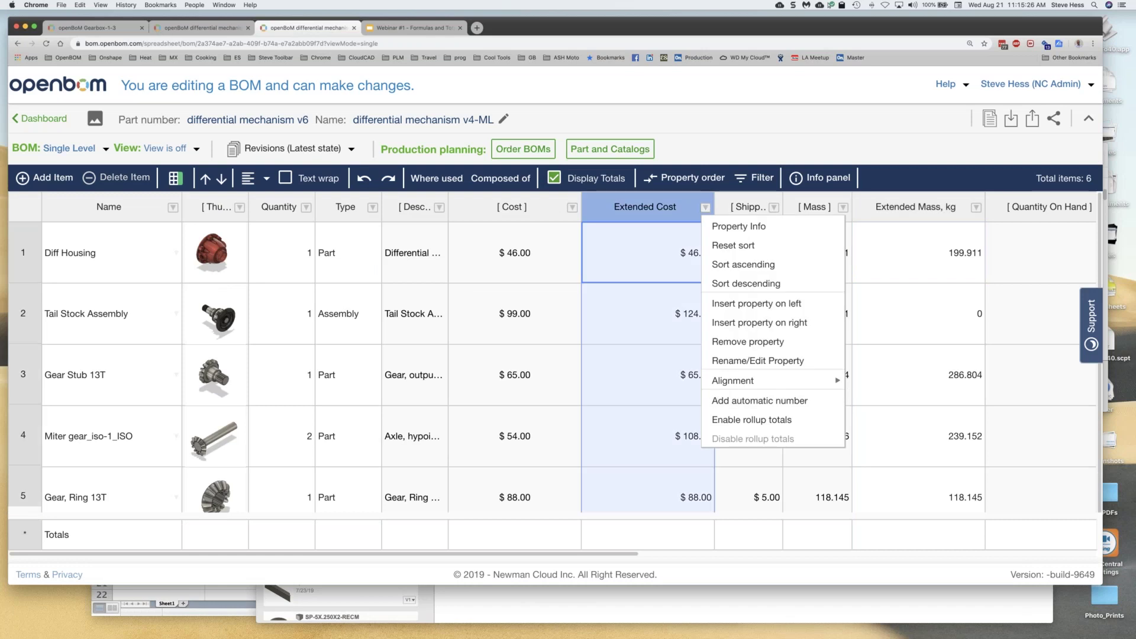
click(976, 208)
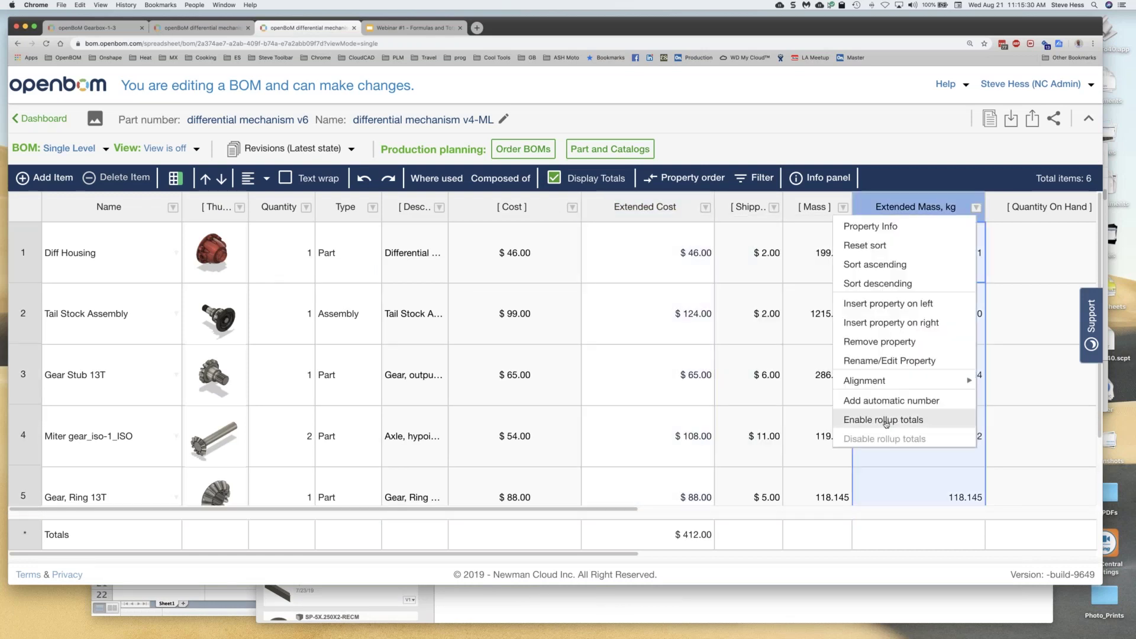
click(875, 418)
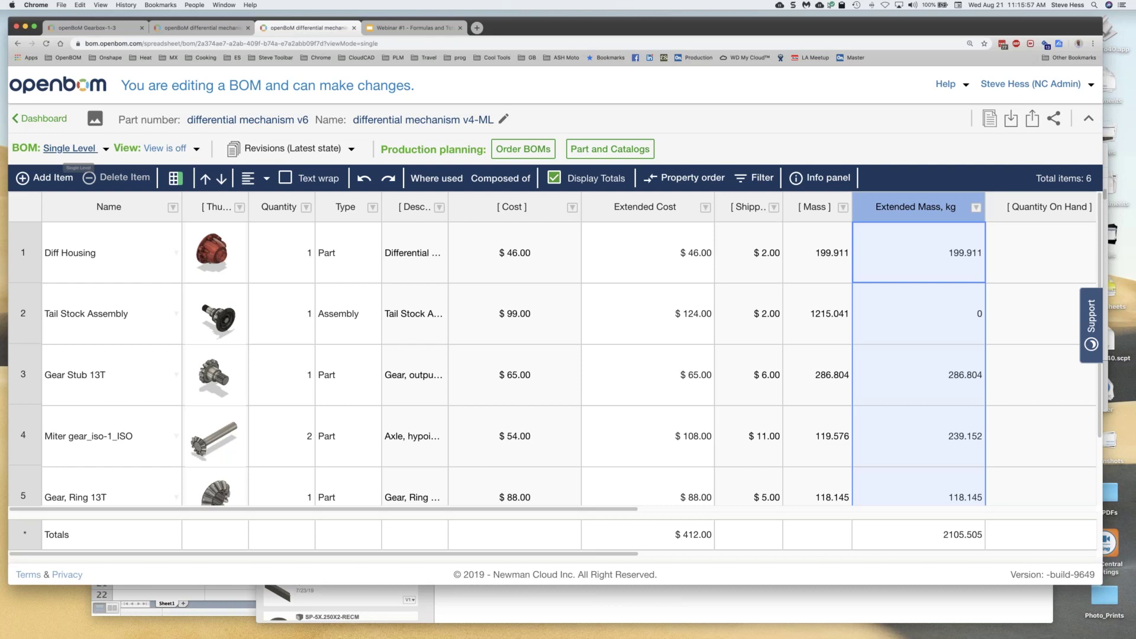
View the differential mechanism BOM as multi-level with its totals, and return it to single level.
click(69, 148)
click(81, 210)
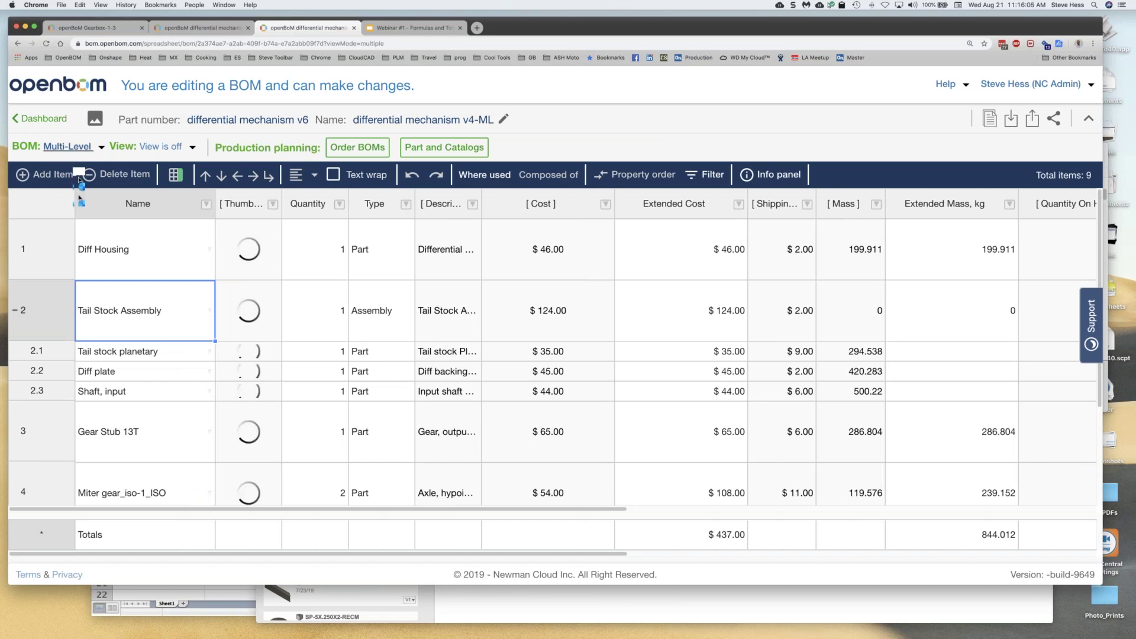
click(67, 147)
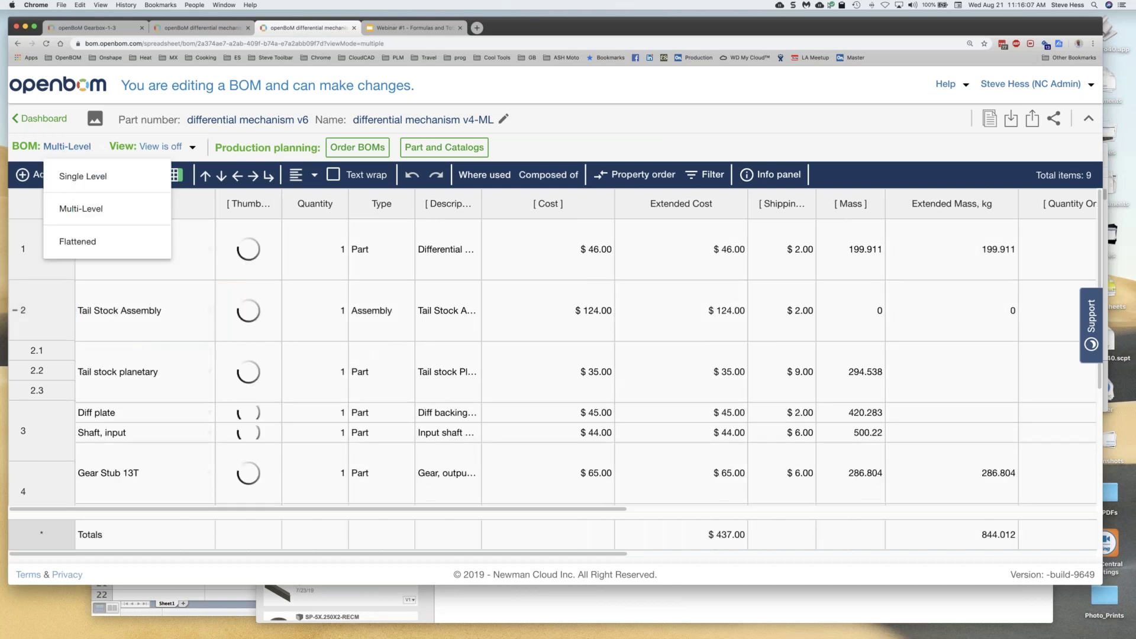
click(83, 176)
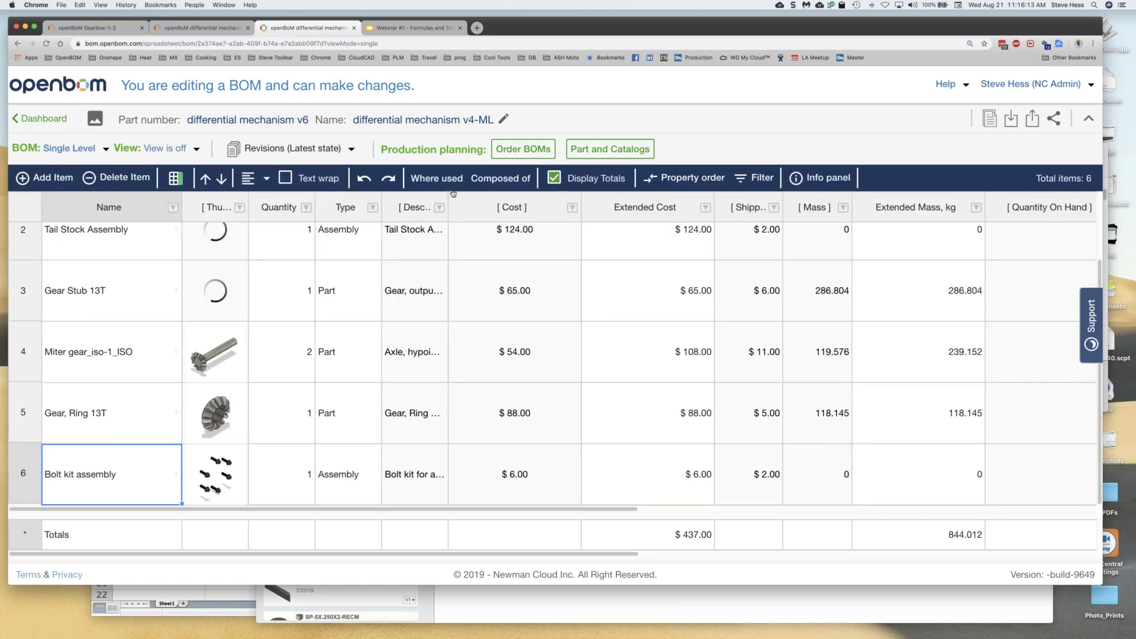
Turn off the totals display and switch the BOM to the multi-level view, dismissing the notice.
click(555, 179)
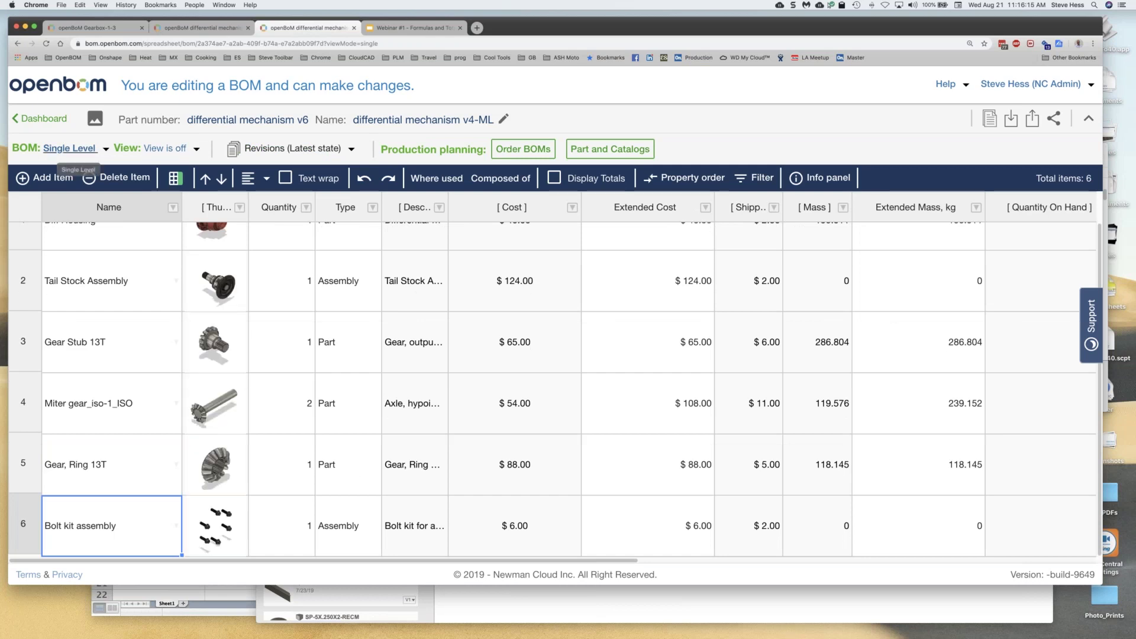
click(70, 149)
click(95, 211)
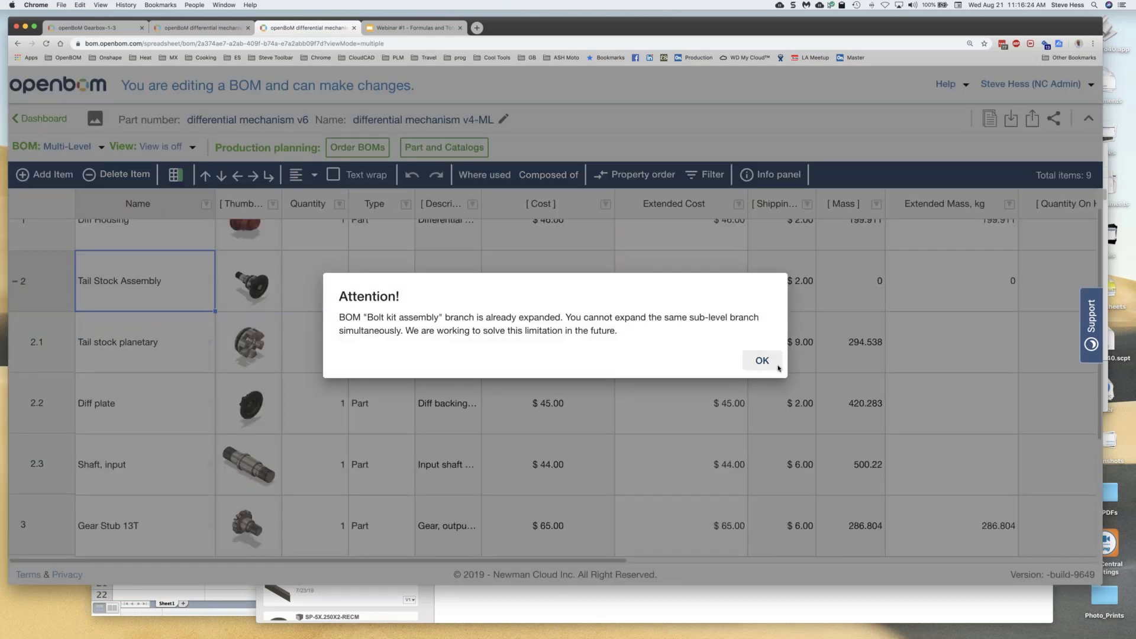
click(777, 367)
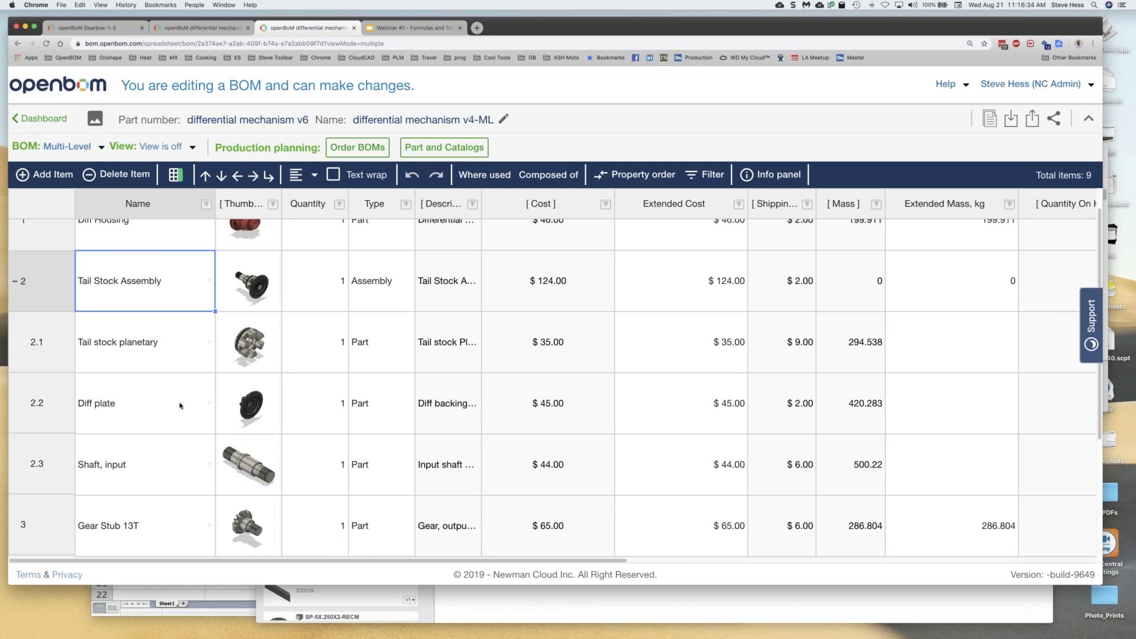
Try to expand the Bolt kit assembly branch in the multi-level BOM.
scroll(156, 404, down, 3)
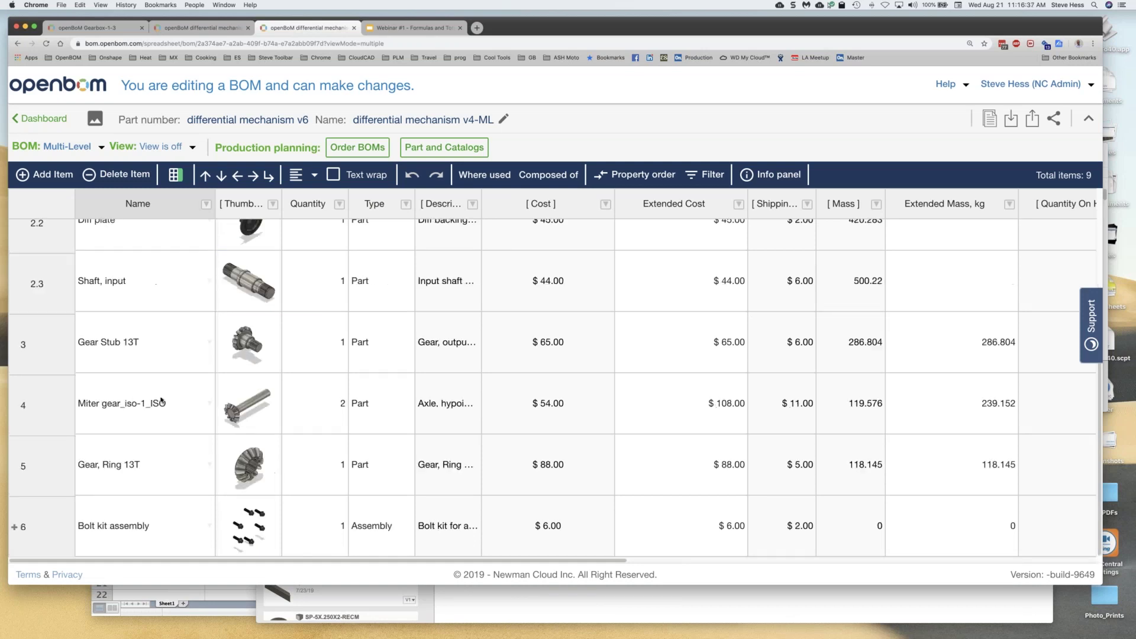
click(14, 527)
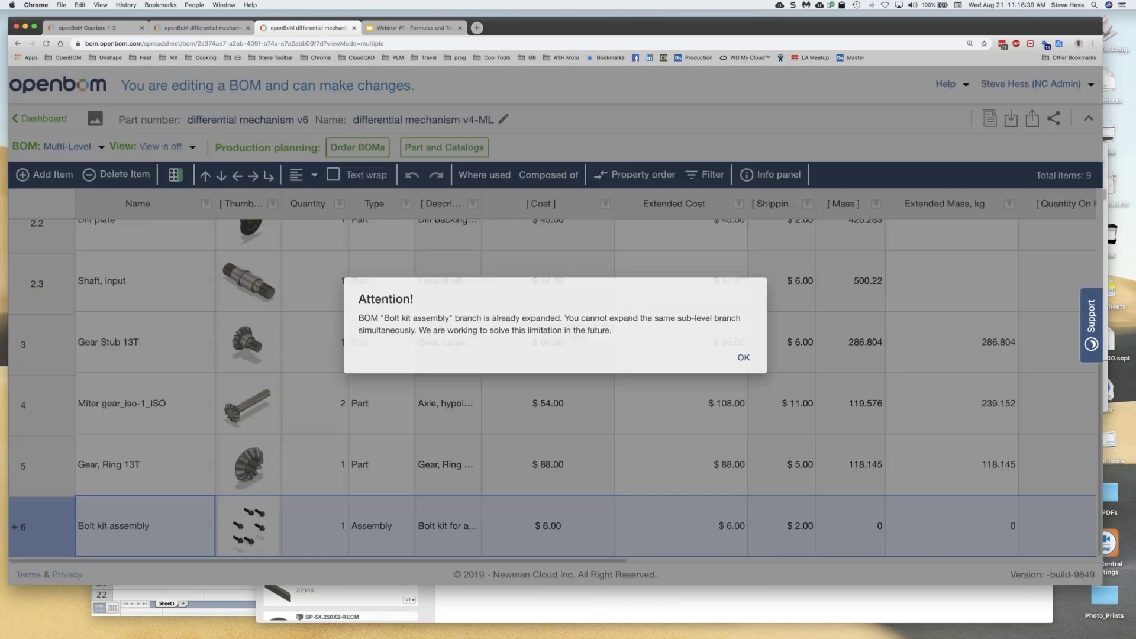
key(Return)
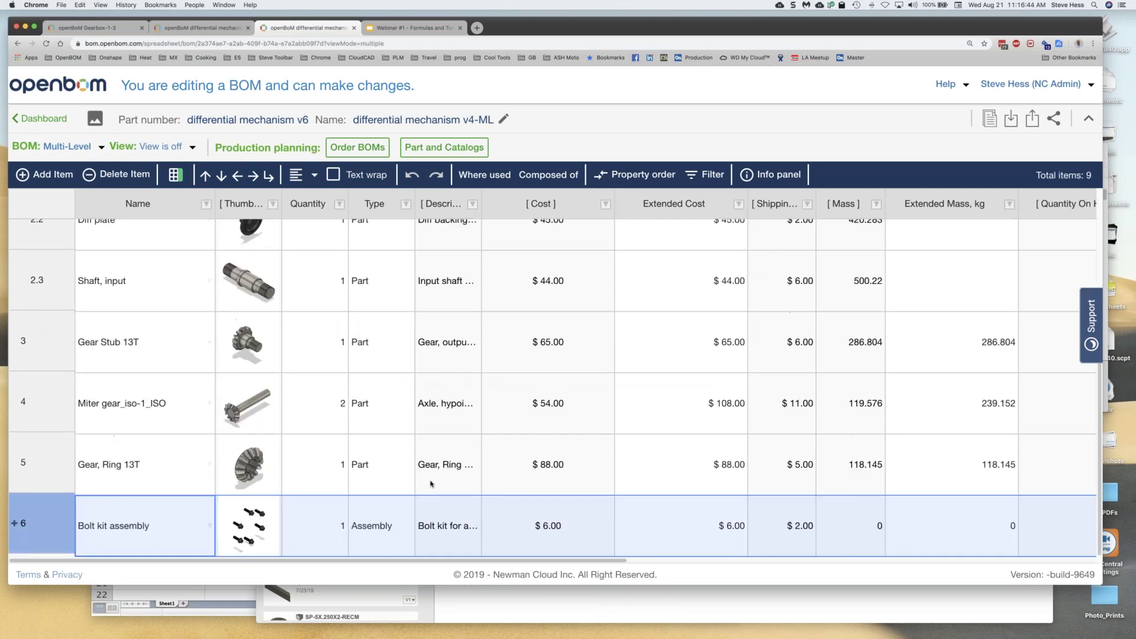
Set the quantity of the Bolt kit assembly to 2.
click(323, 530)
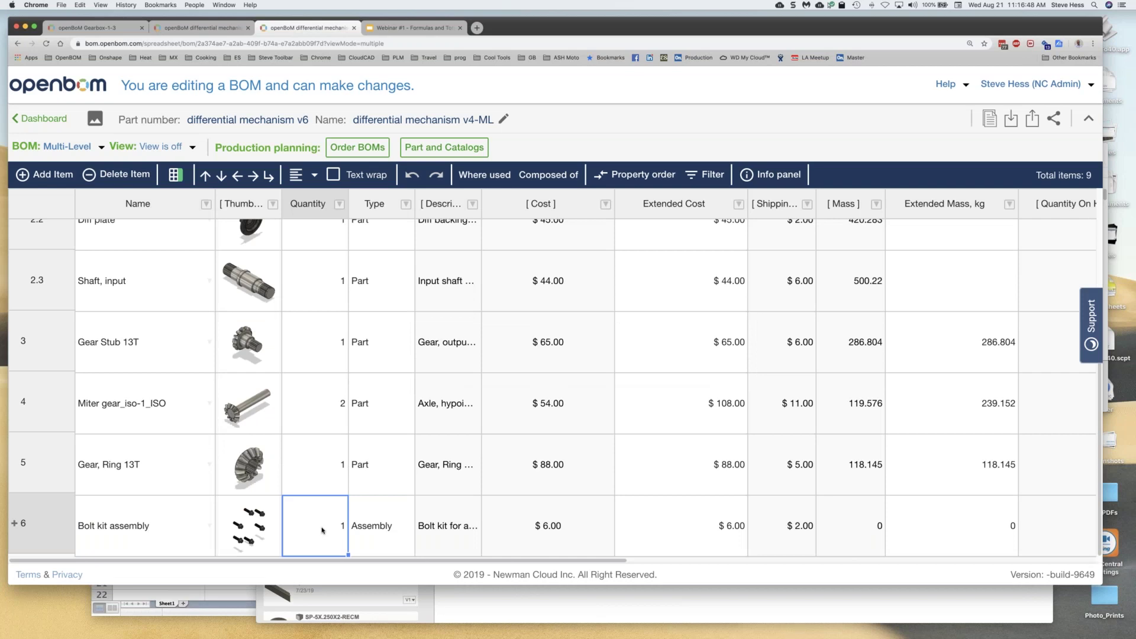
scroll(615, 533, down, 5)
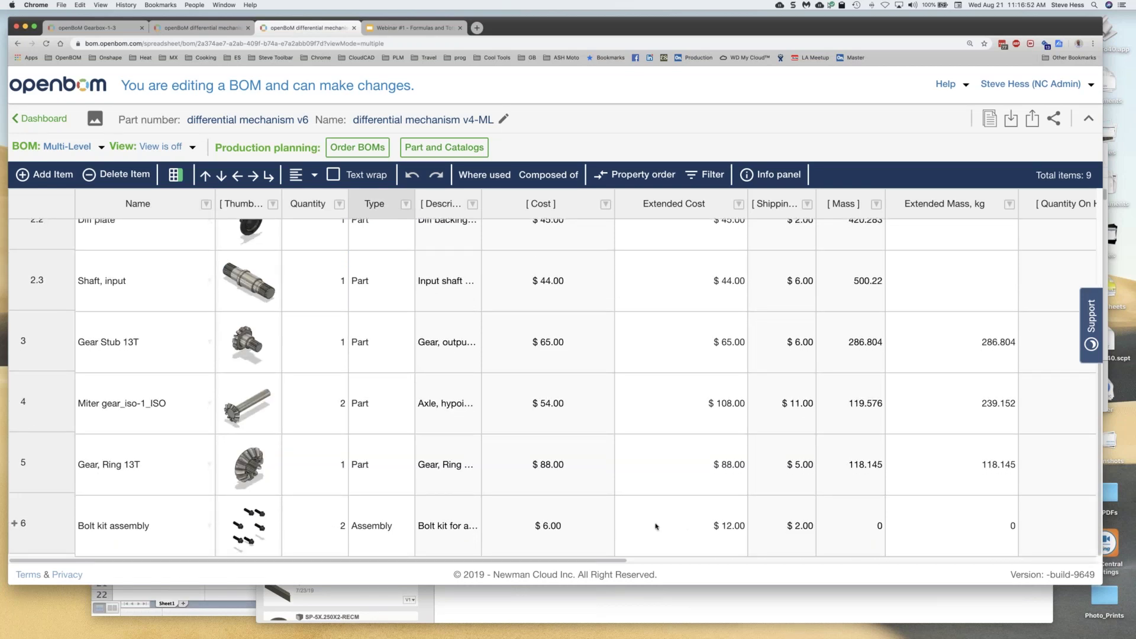
scroll(592, 504, up, 1)
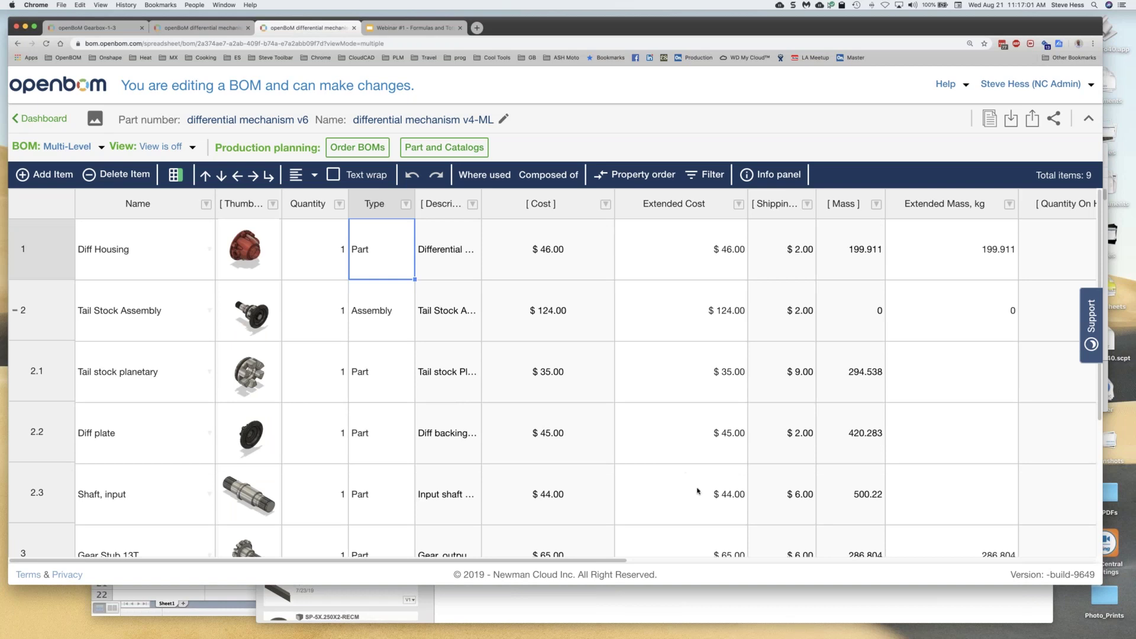
Compare the Extended Cost of the Tail Stock Assembly's three sub-level parts with the assembly's own Cost.
drag(723, 453, 716, 379)
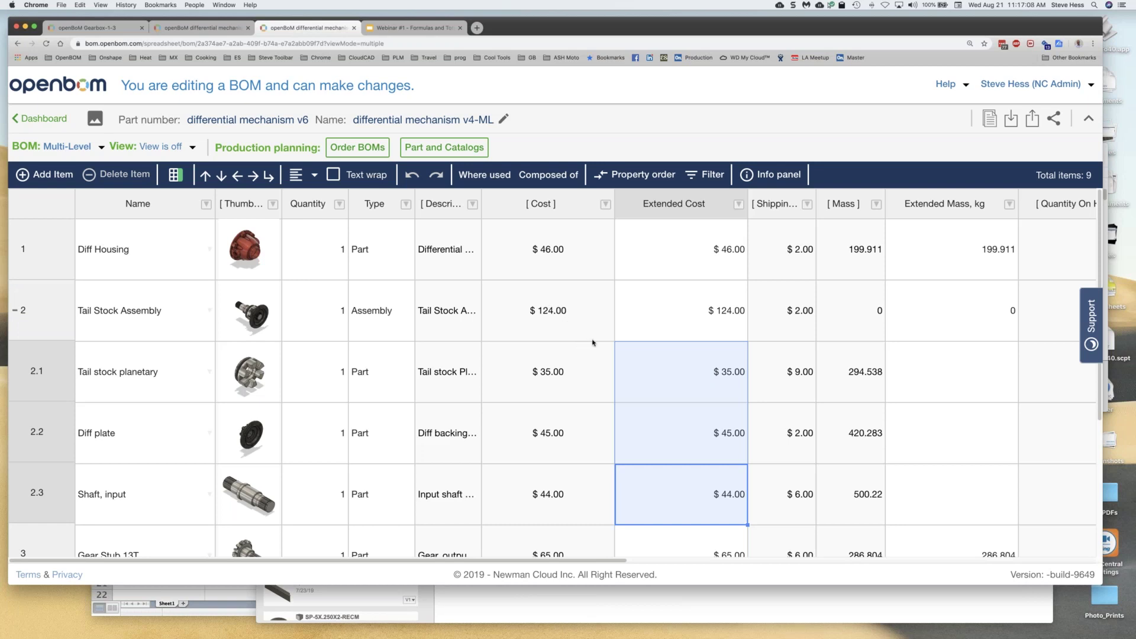
click(704, 497)
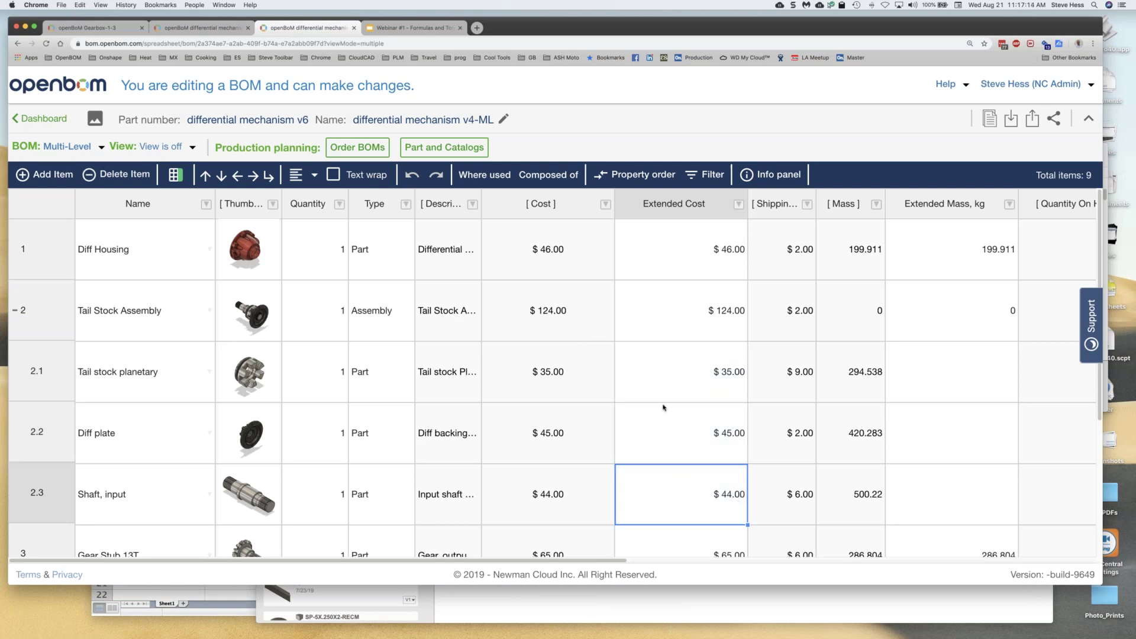
click(567, 327)
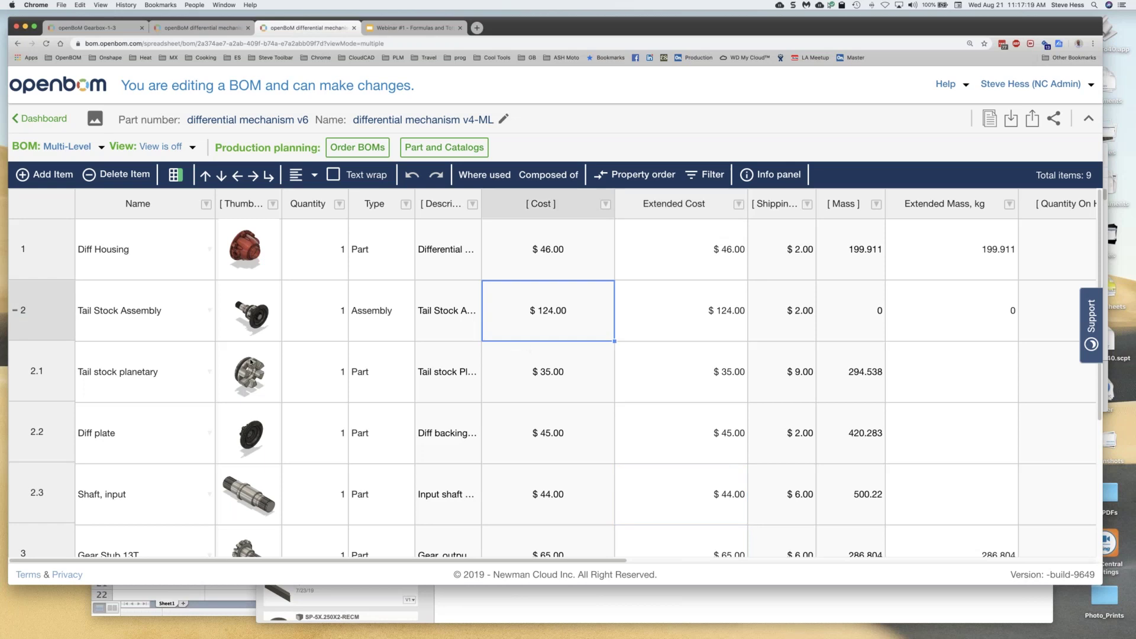
Set the quantity of the Tail Stock Assembly to 2 and check the Extended Cost of the BOM rows.
click(327, 313)
text(2)
key(Return)
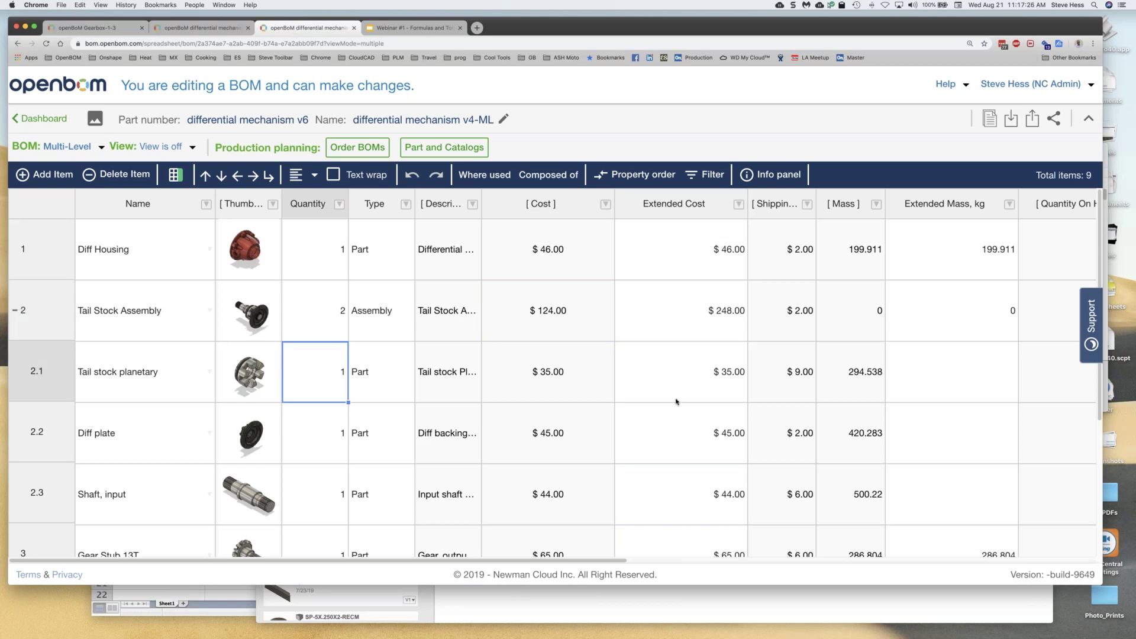
scroll(665, 354, down, 5)
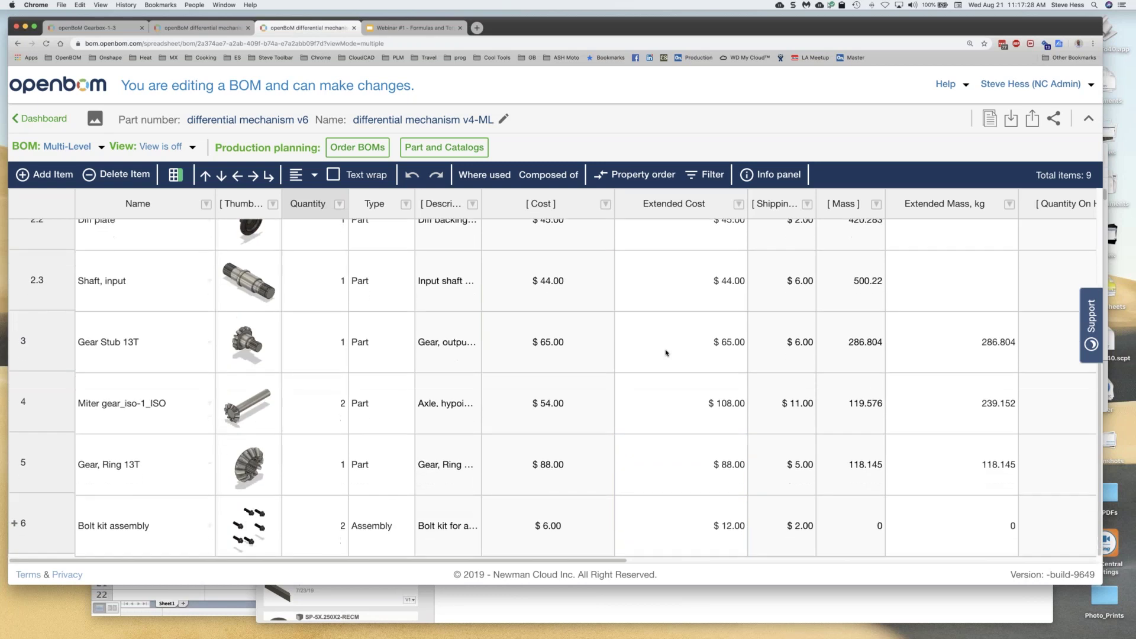
scroll(666, 353, up, 5)
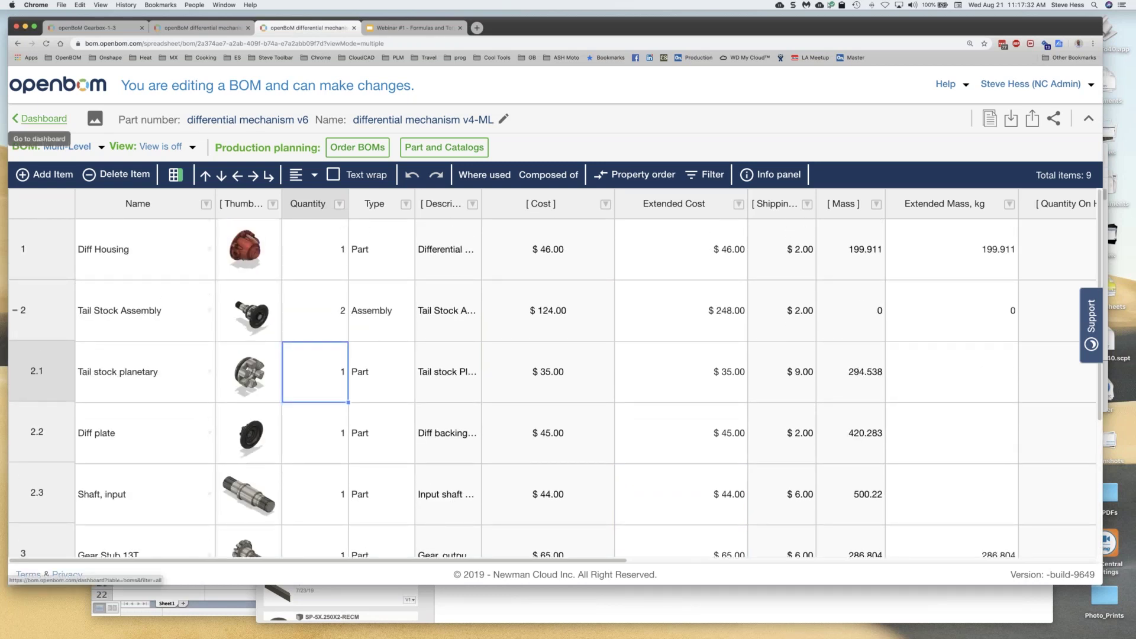
Return the BOM to the single-level view and switch to the Troubleshooting slide of the Google Slides webinar presentation.
click(68, 147)
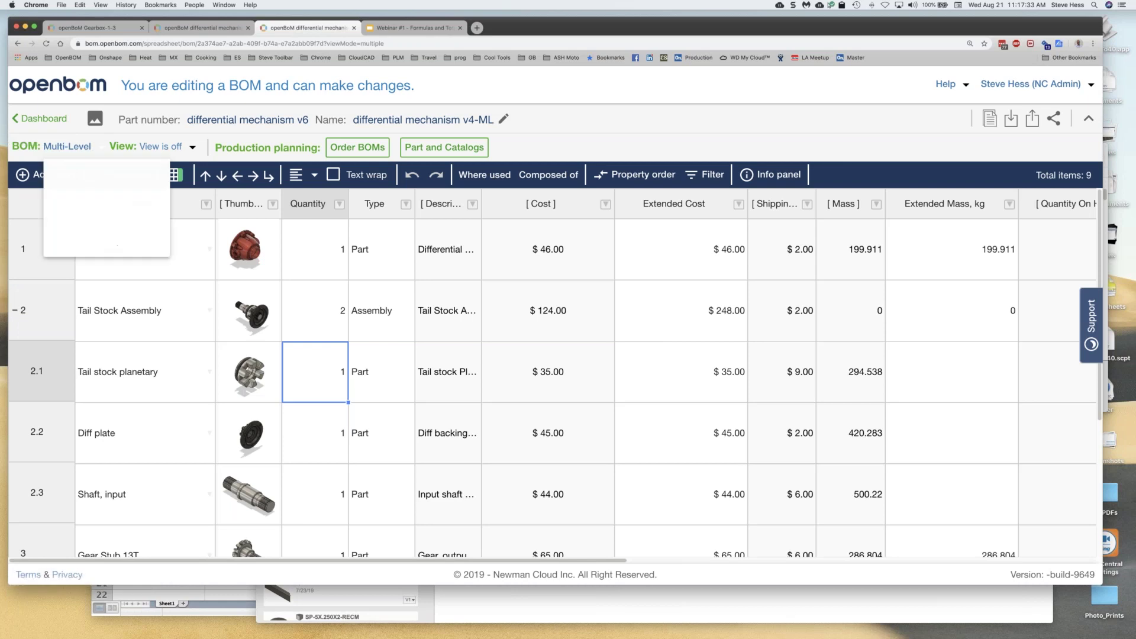
click(83, 176)
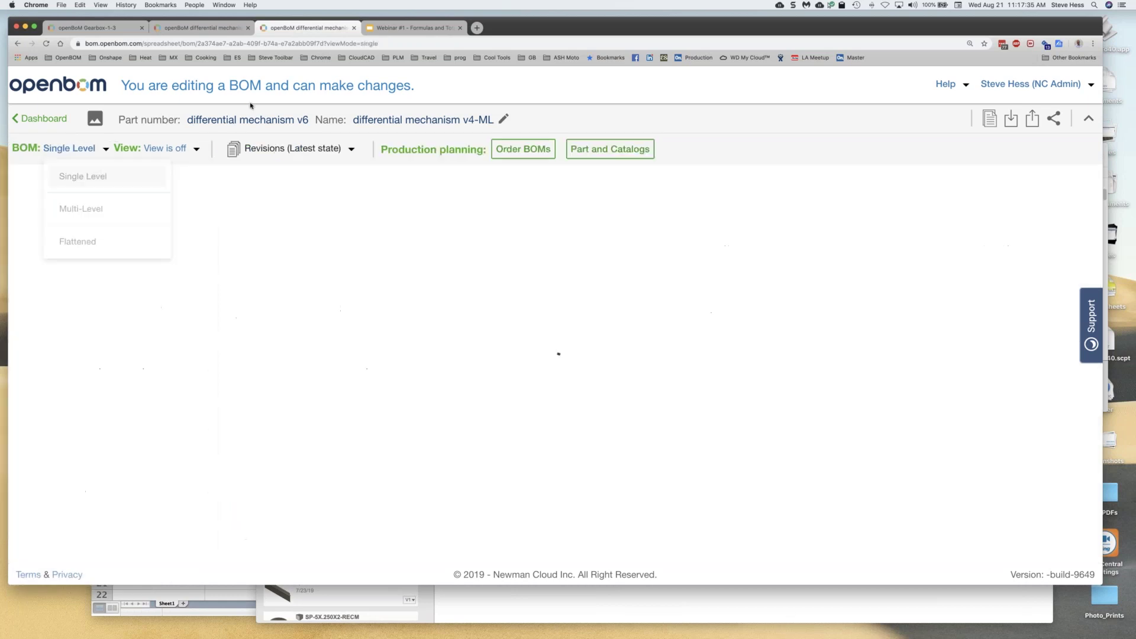
click(396, 26)
key(Down)
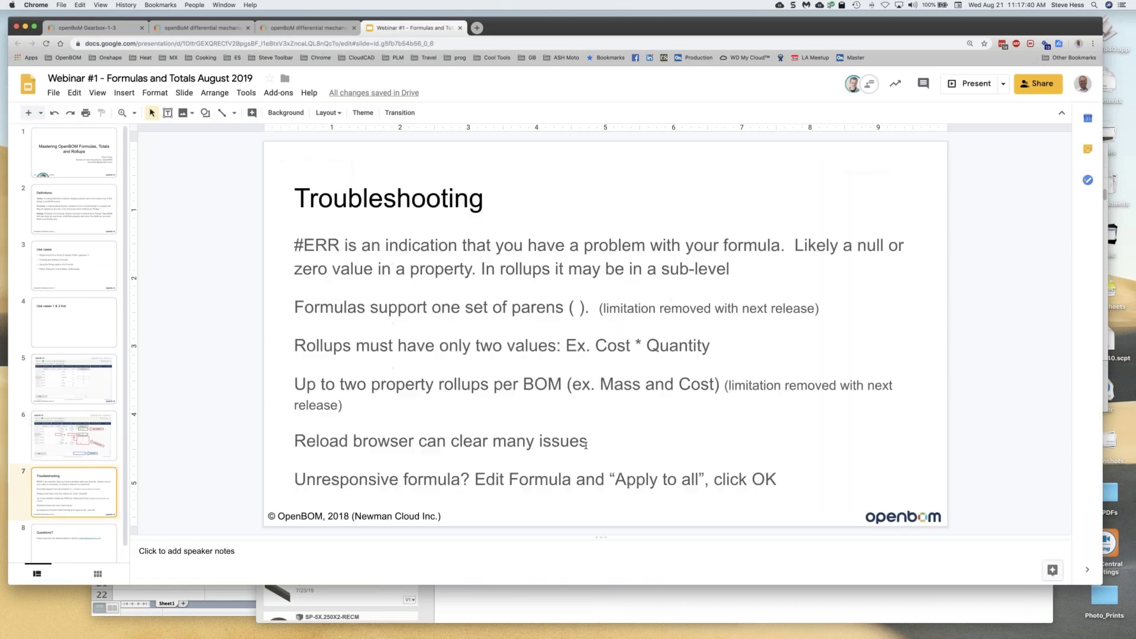
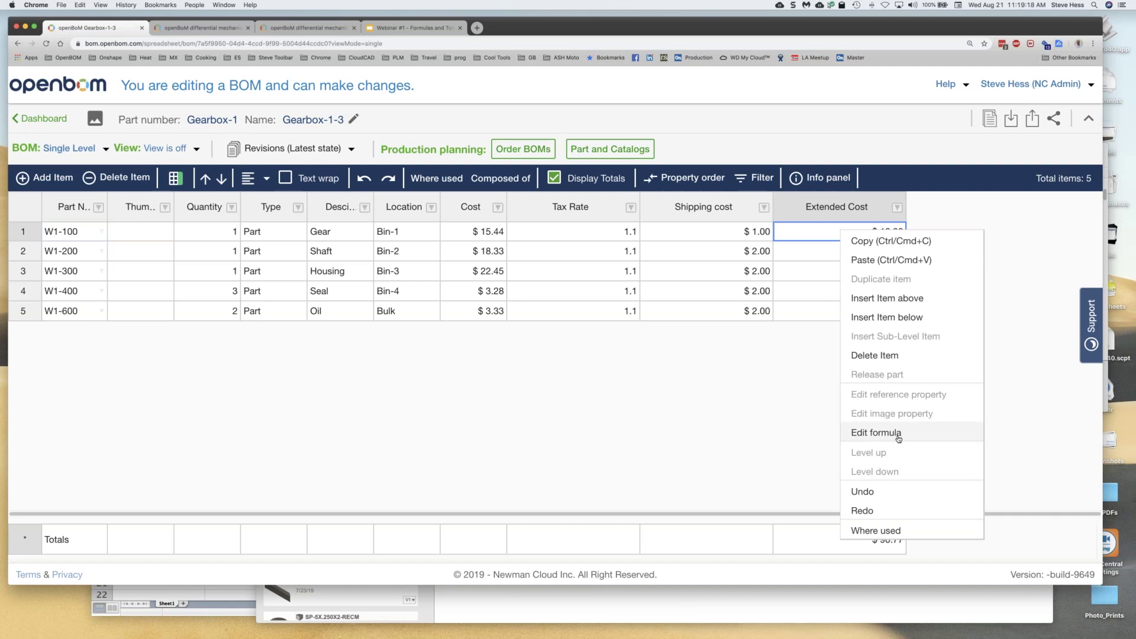
Review the Extended Cost formula of part W1-100 in the Gearbox-1-3 BOM, and leave the formula builder without saving.
click(897, 435)
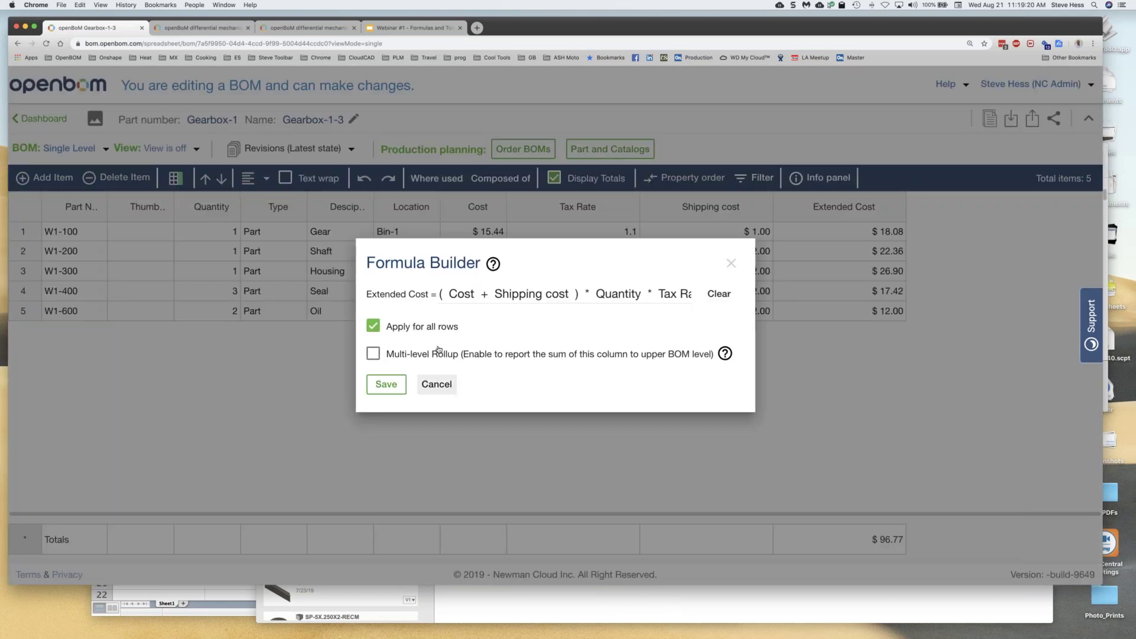
click(437, 384)
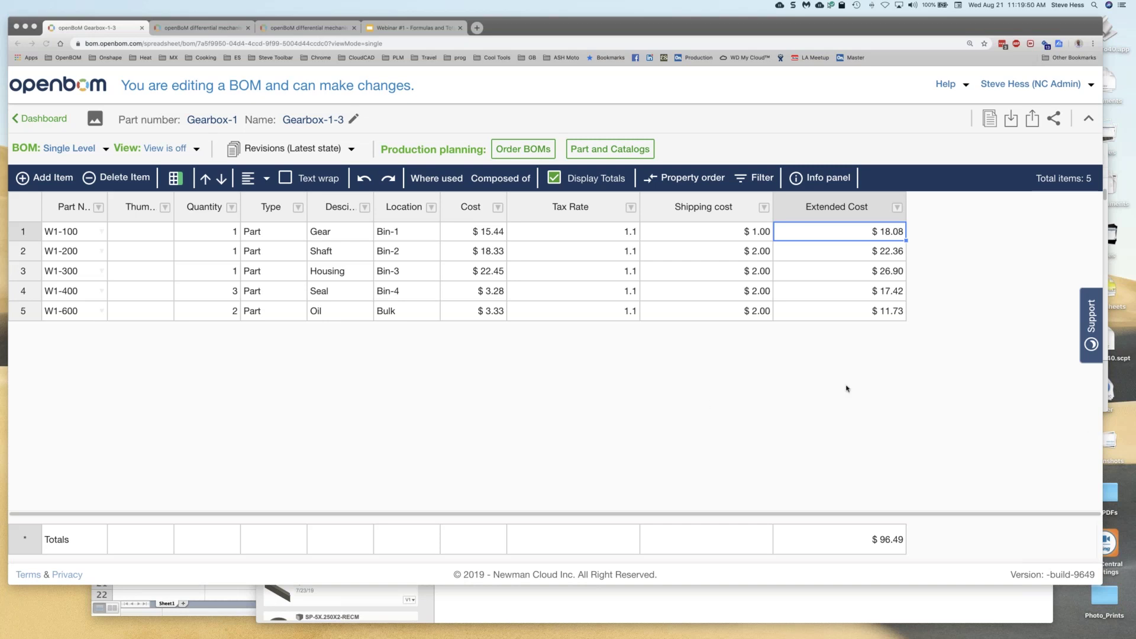
Try a Tax Rate of 0.1 on part W1-100, and set it back to 1.1.
click(584, 237)
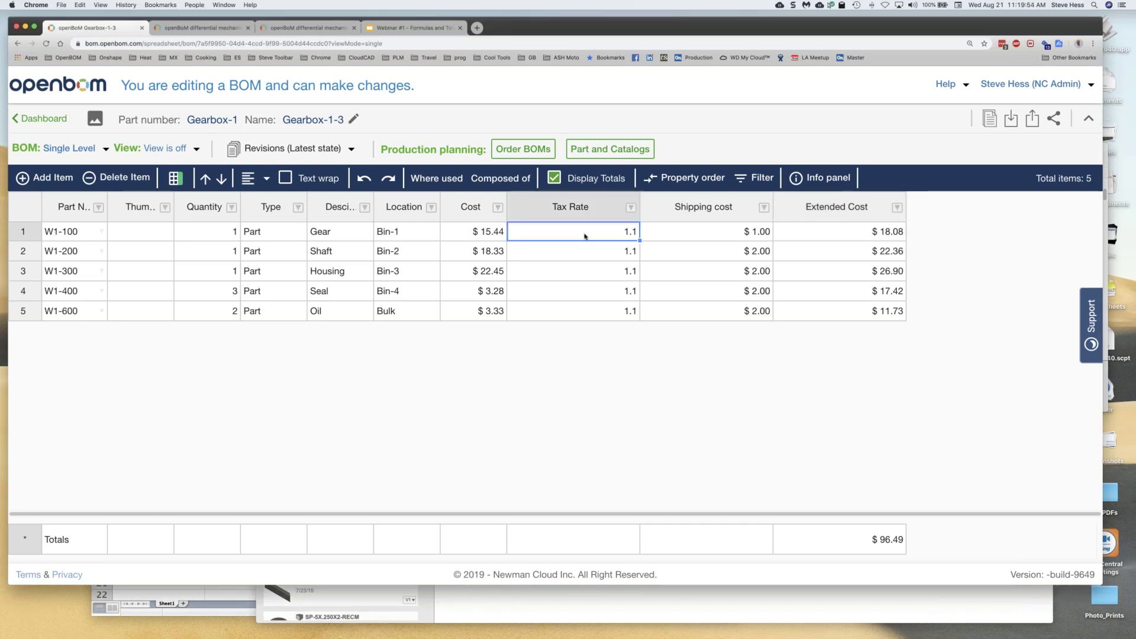
text(0.1)
key(Return)
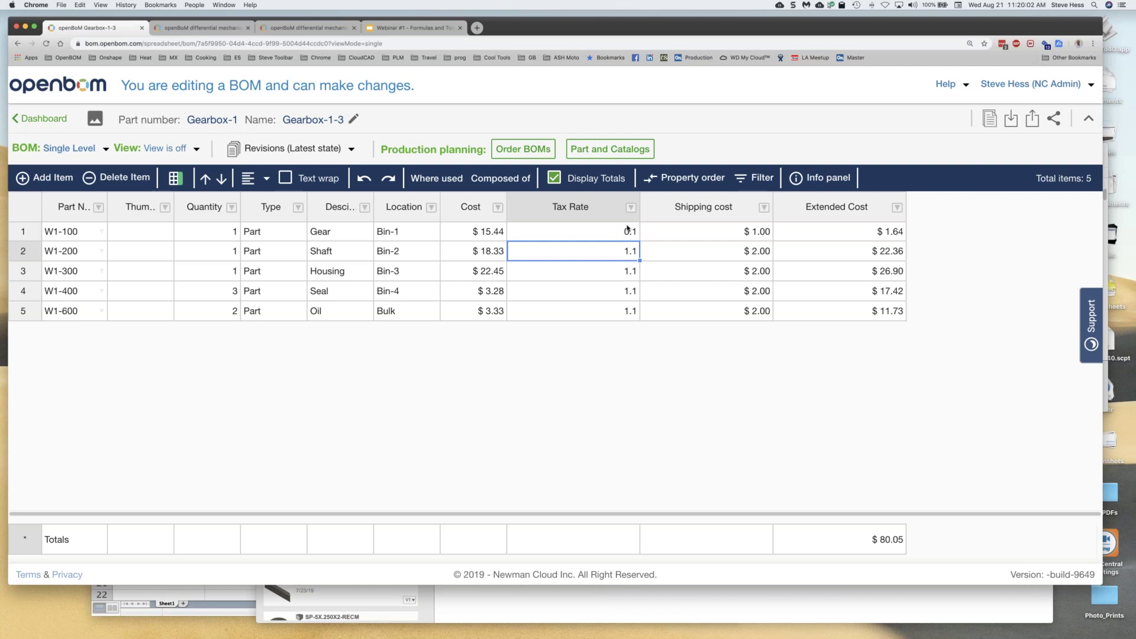
click(613, 233)
text(1.1)
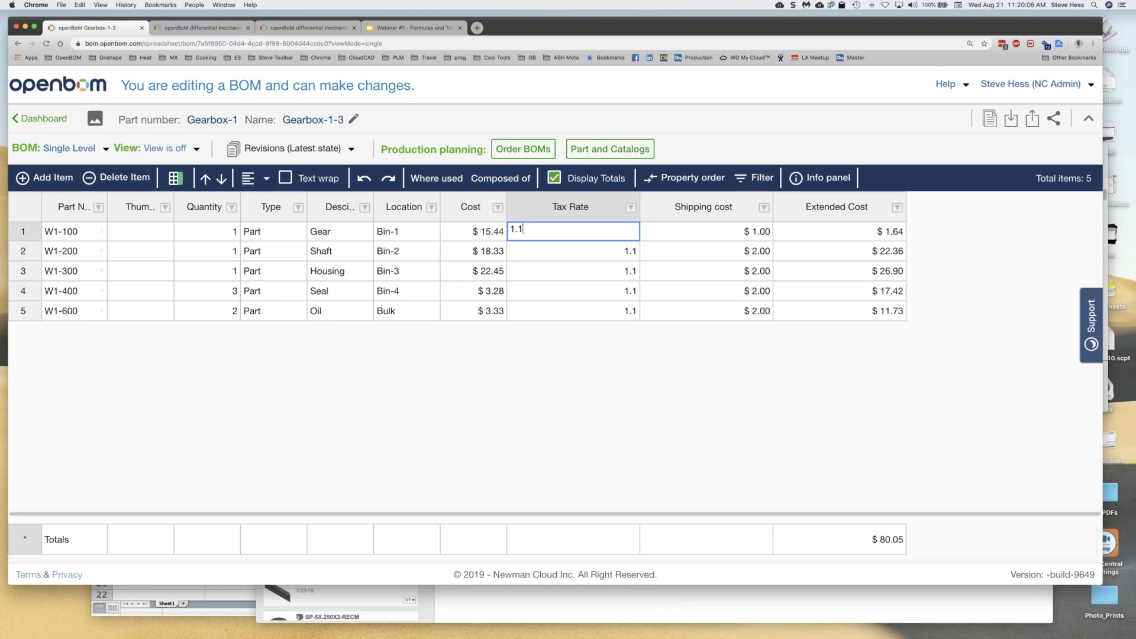
key(Return)
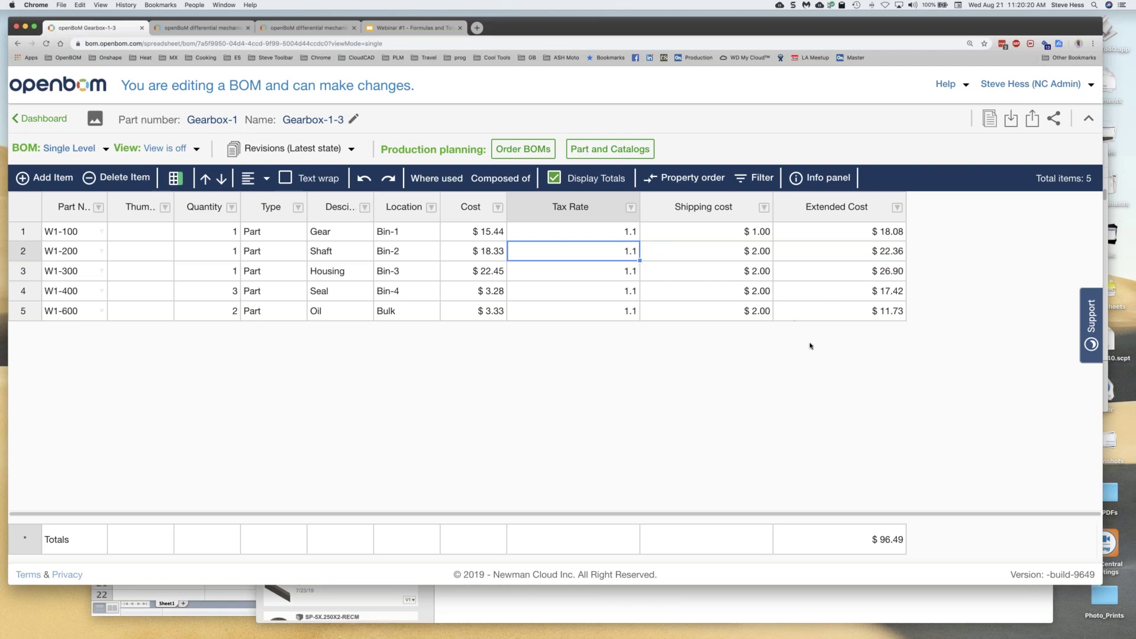
Turn on the column total for the Shipping cost property of the Gearbox-1-3 BOM.
click(764, 207)
click(837, 420)
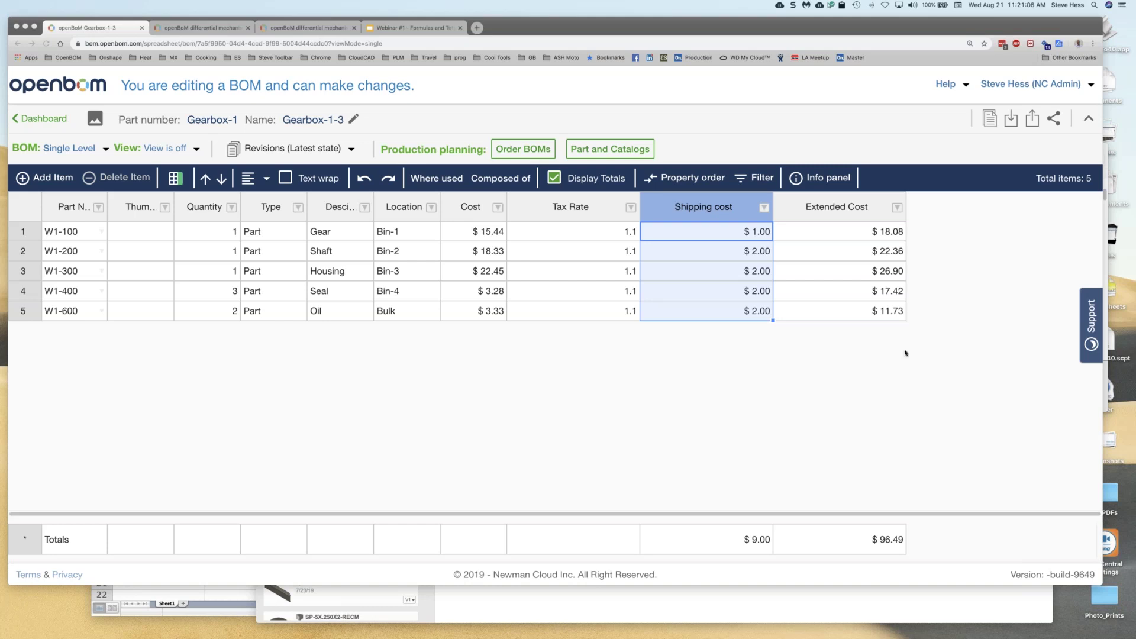
Switch to the differential mechanism v4 catalog and set the Cost of Diff Housing to 27.
click(202, 28)
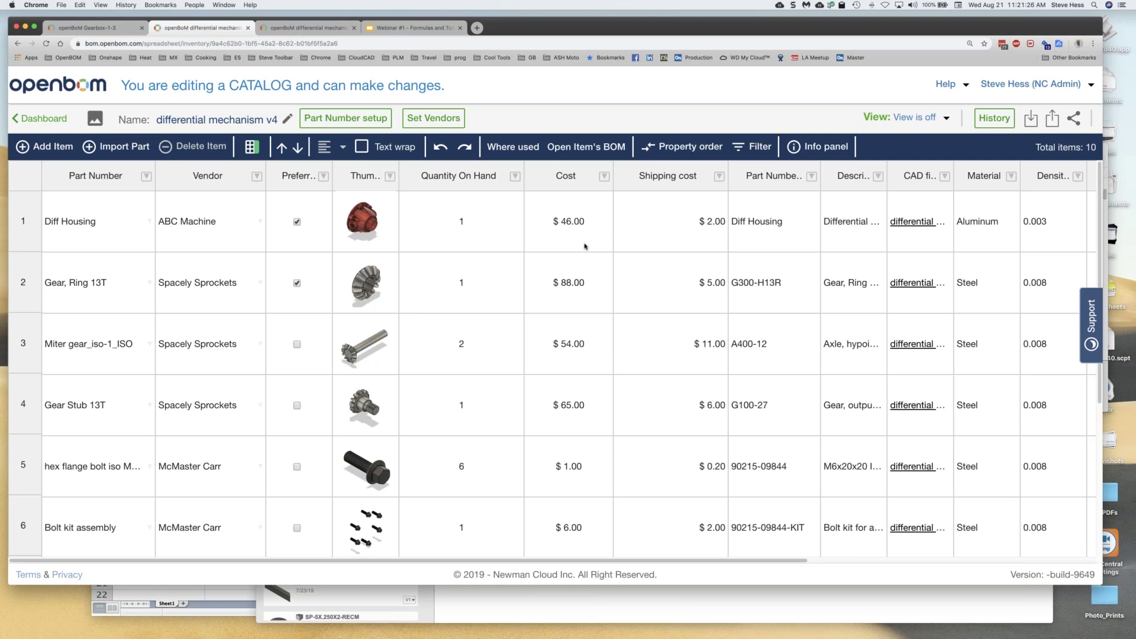
click(555, 223)
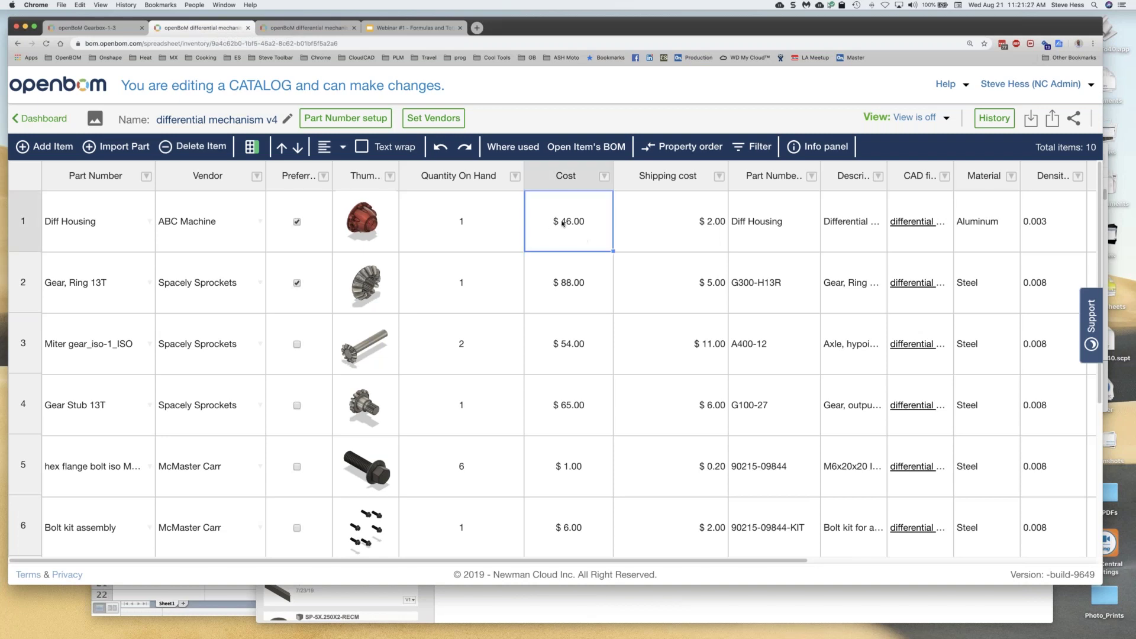
click(620, 224)
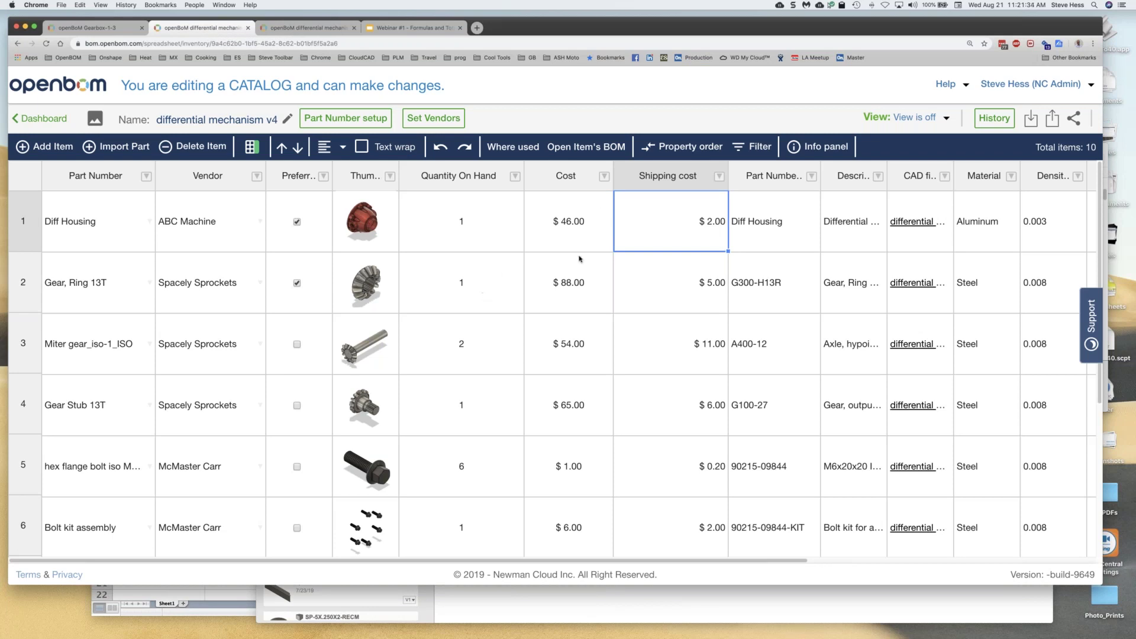
click(598, 234)
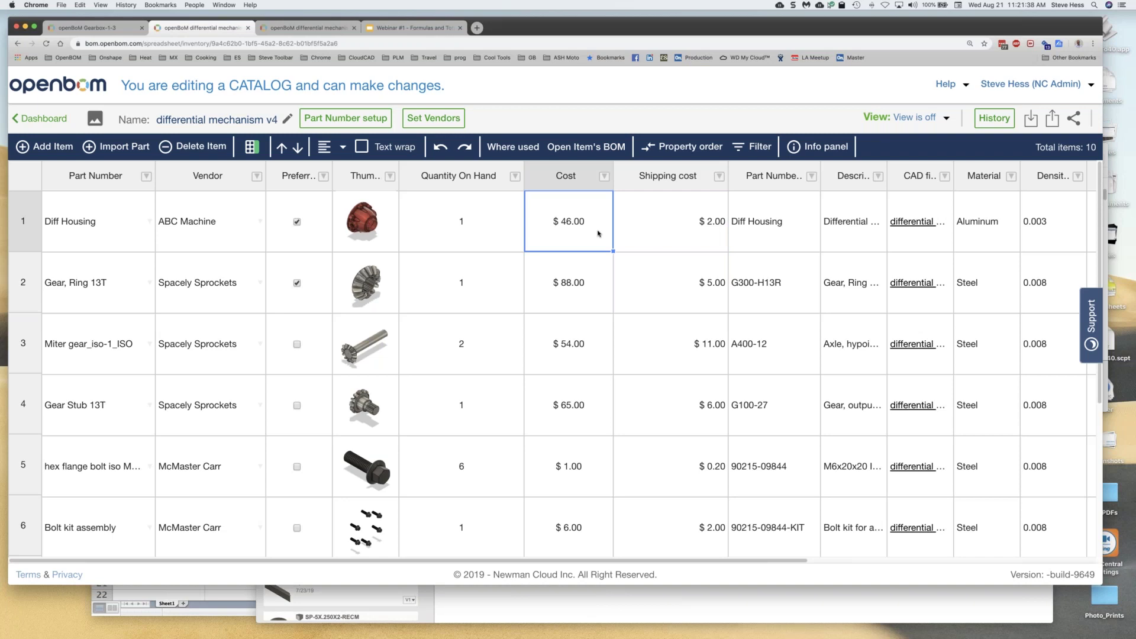
text(27)
key(Return)
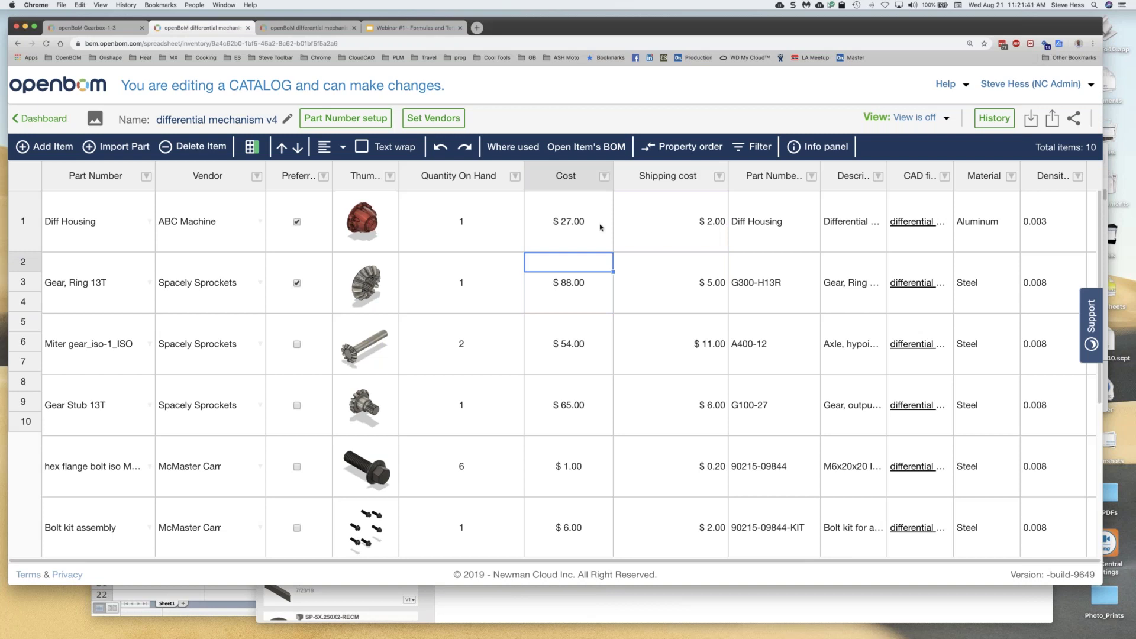
Switch to the differential mechanism v4-ML BOM, check which catalogs are set in its Parts and Catalogs configuration, and close the configuration.
key(ctrl+Tab)
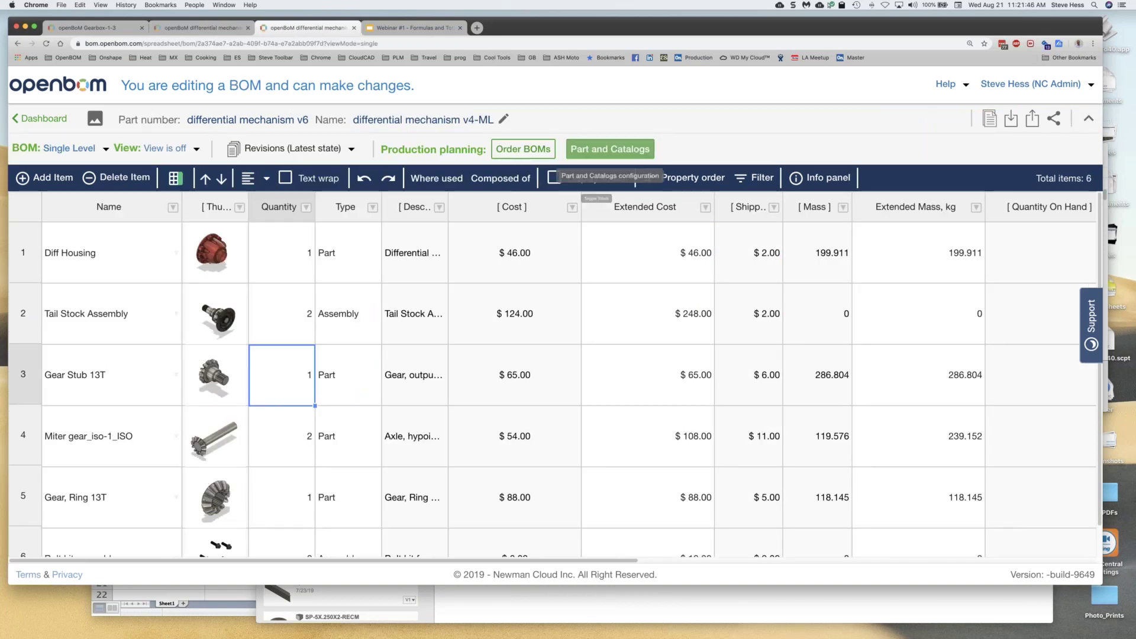
click(611, 149)
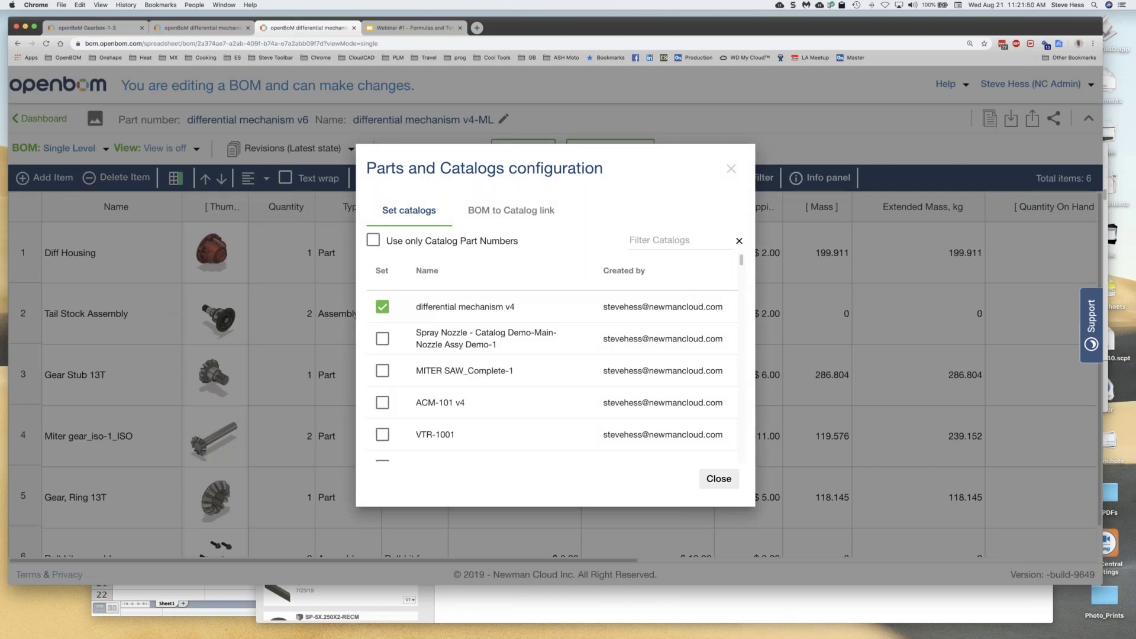
click(719, 477)
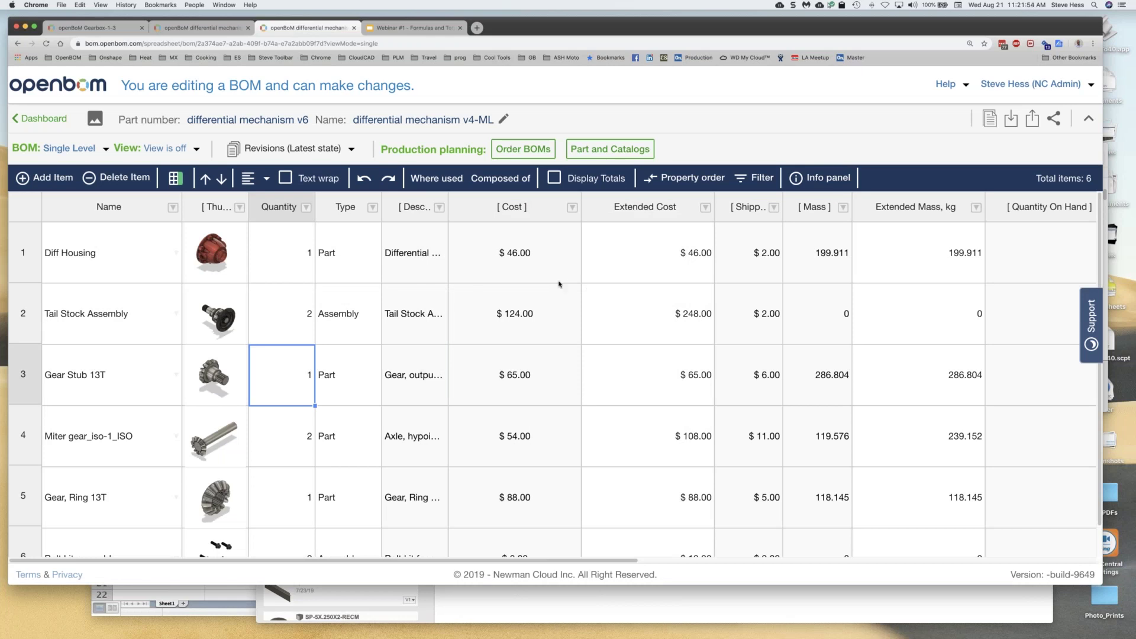
Reload the differential mechanism v4-ML BOM to pick up the catalog change, and check the Cost of Diff Housing.
click(492, 246)
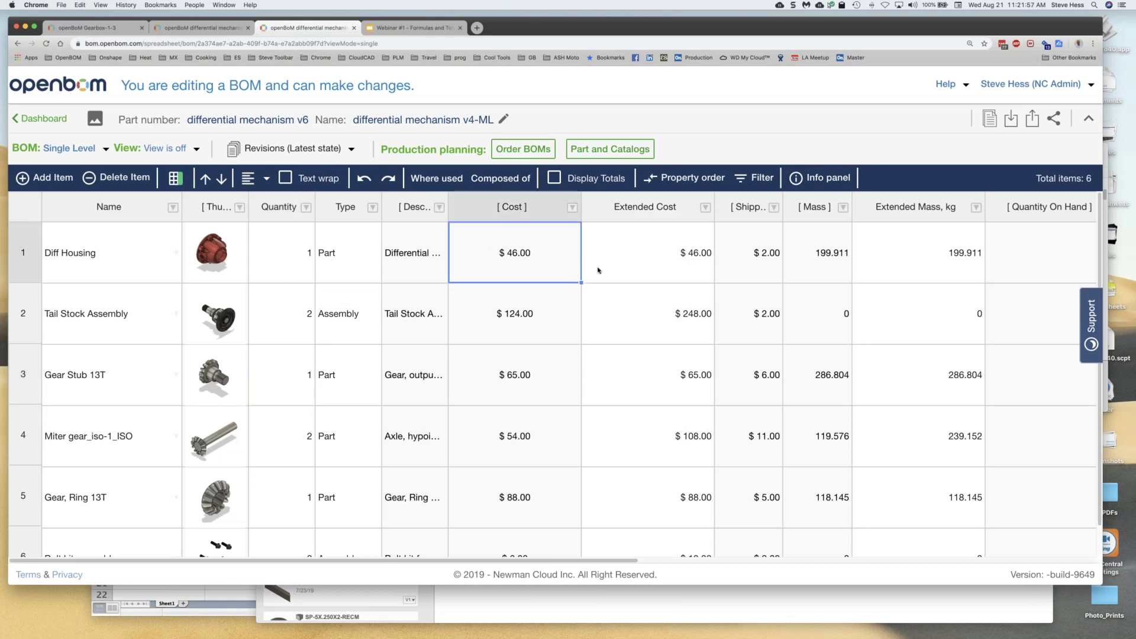
click(46, 44)
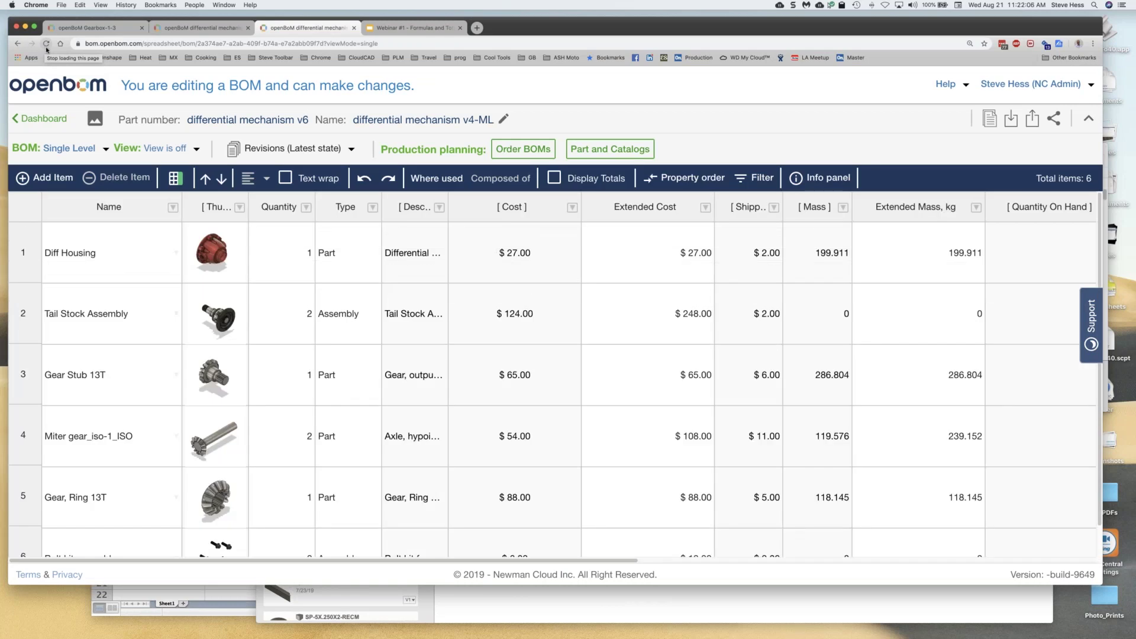
click(492, 255)
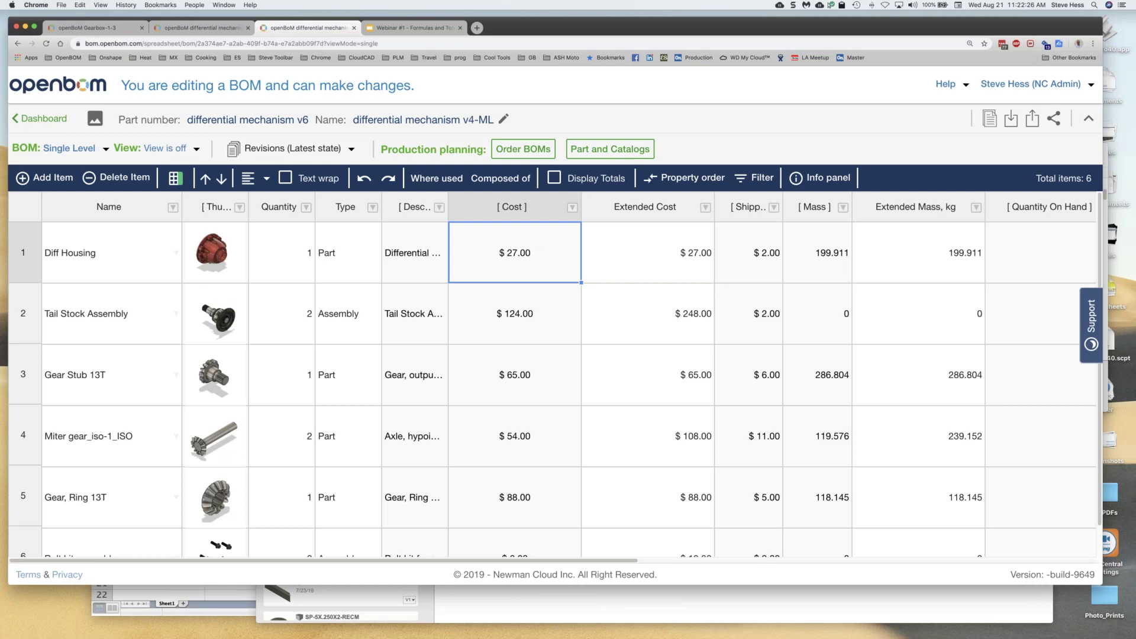
click(217, 437)
key(Up)
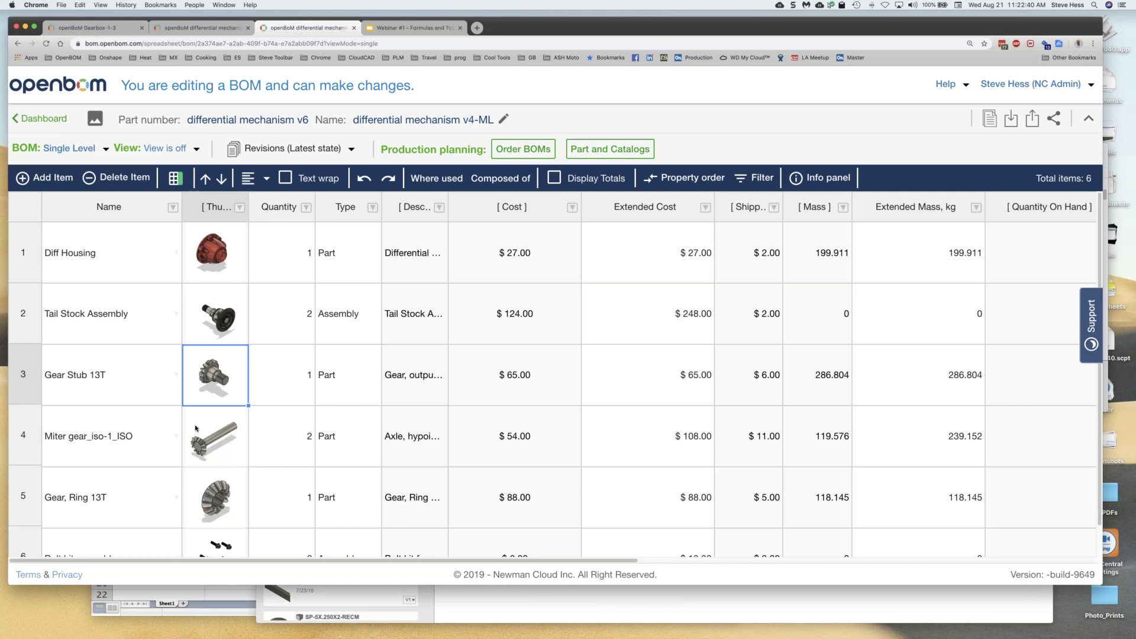
click(540, 391)
key(Down)
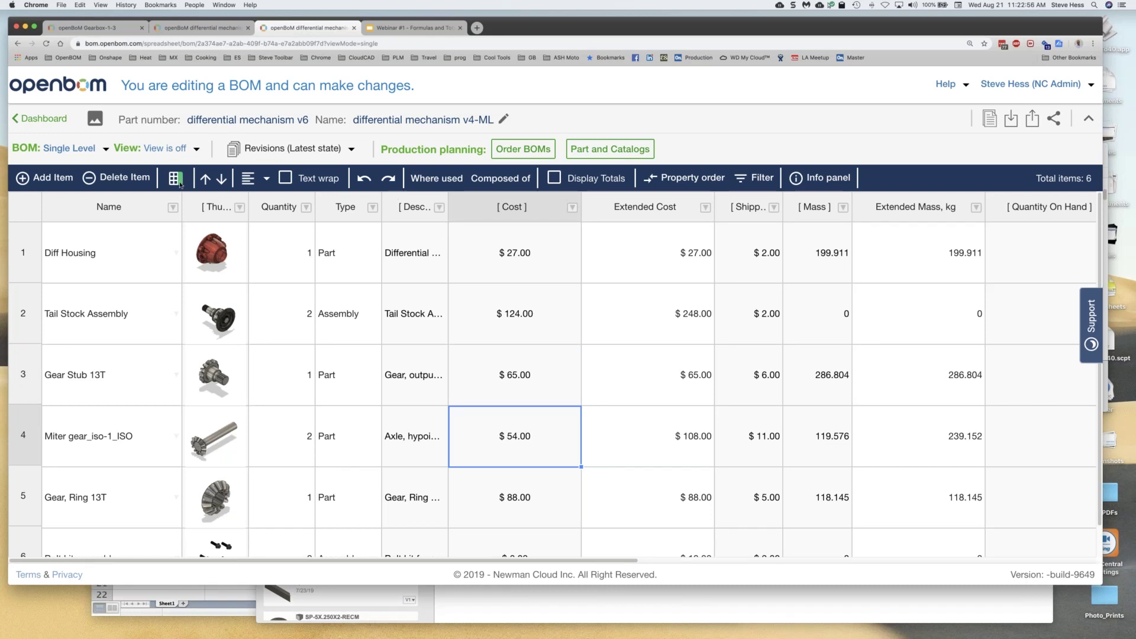
Display the BOM totals and review the Extended Cost formula of Diff Housing, leaving the formula builder without saving.
click(556, 178)
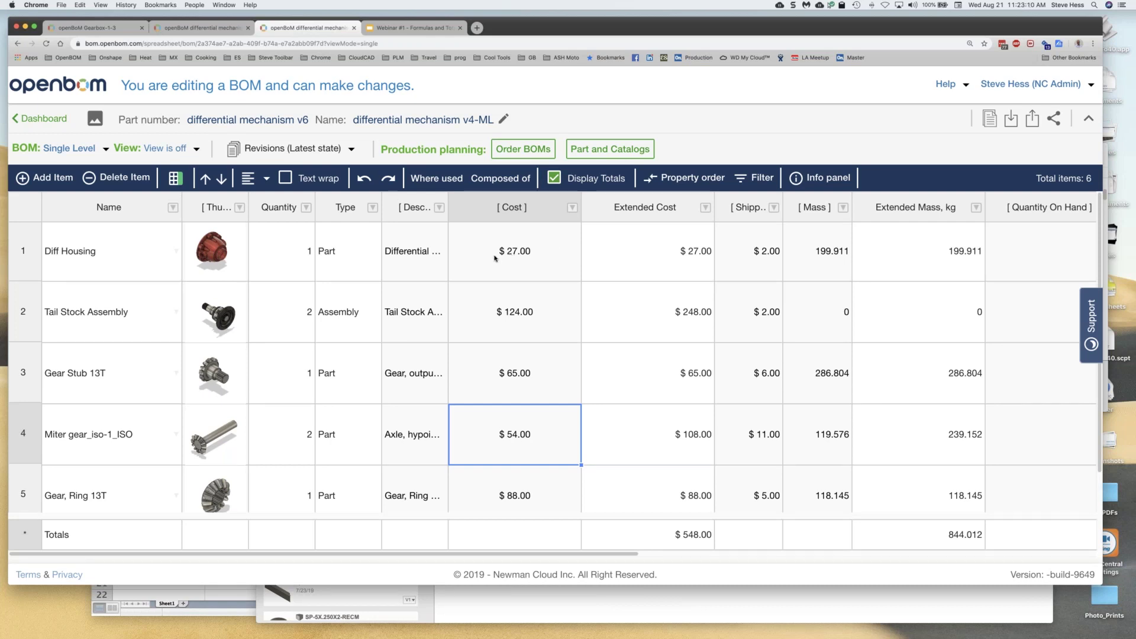
right_click(609, 247)
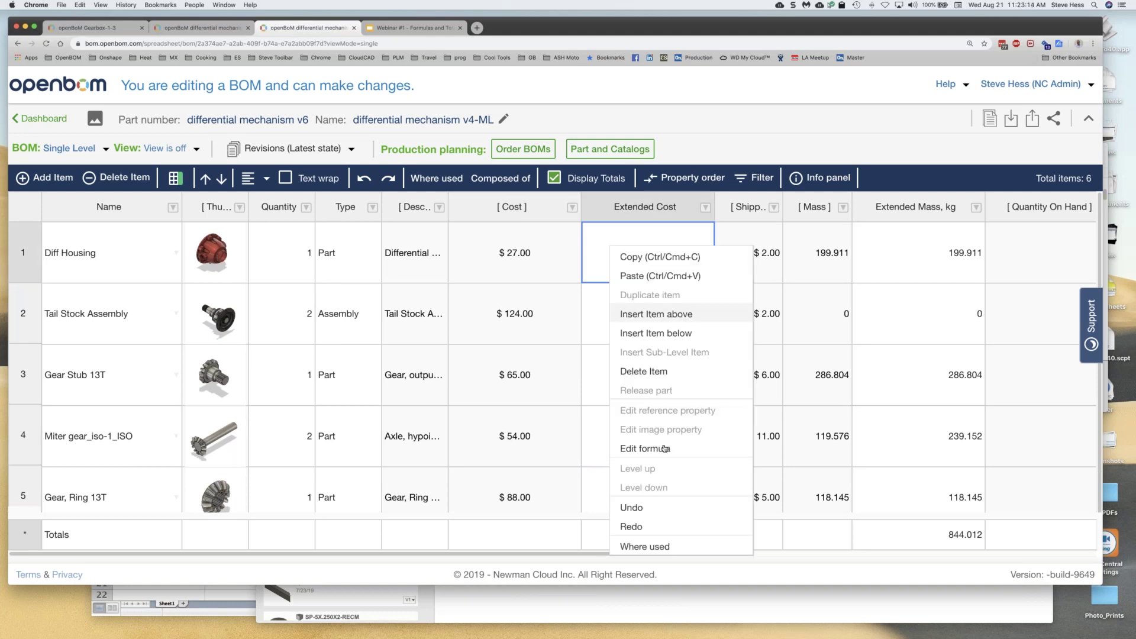
click(645, 448)
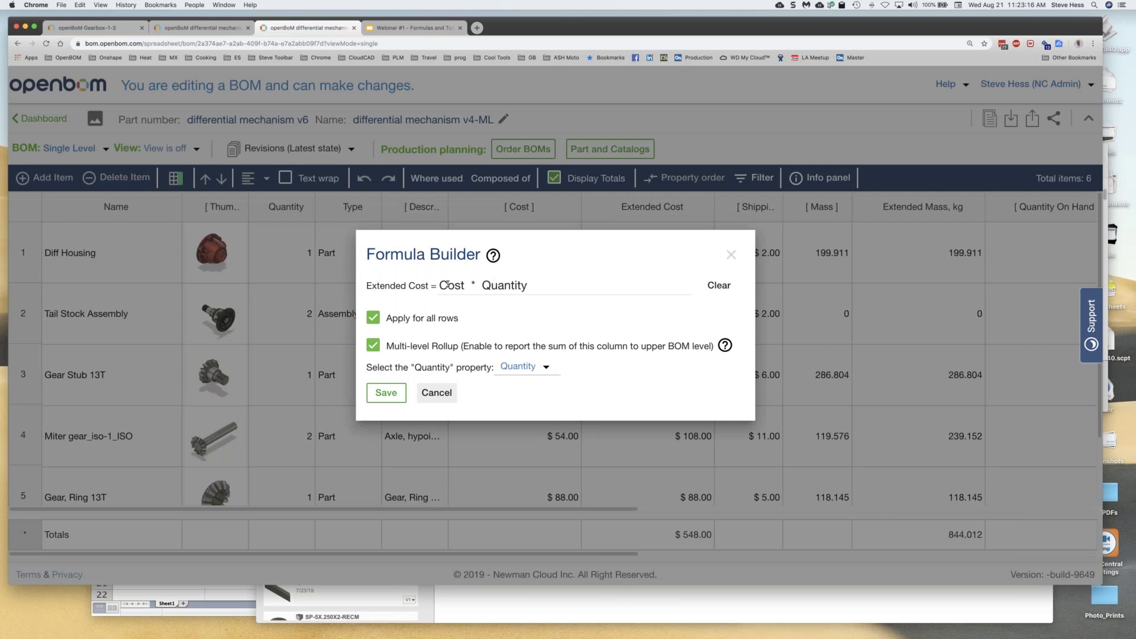
click(731, 254)
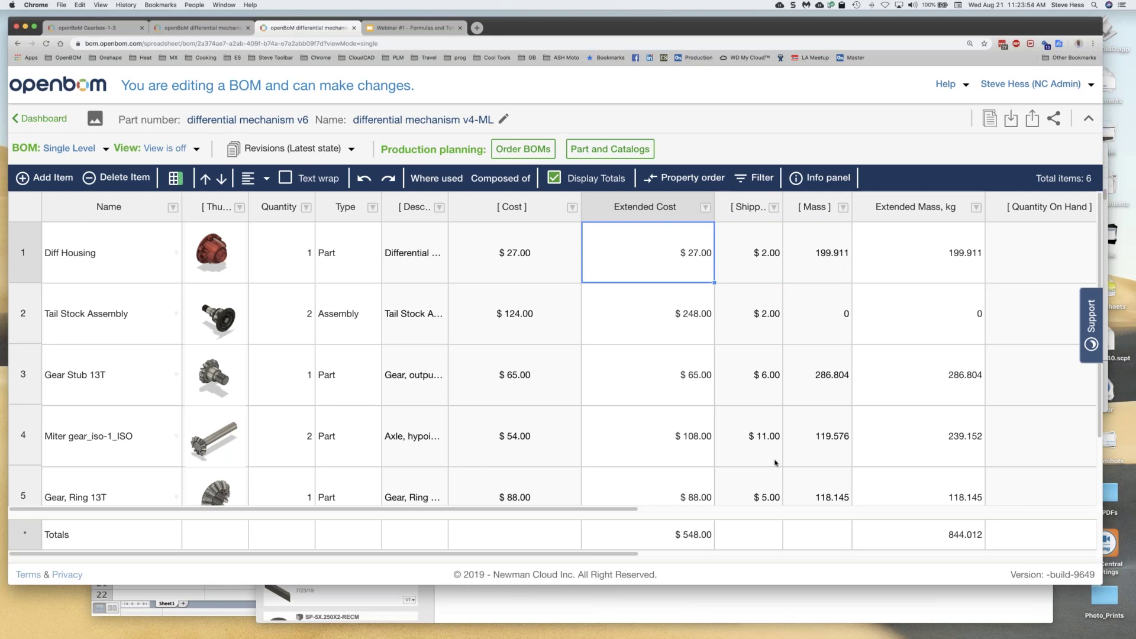
Show the differential mechanism v6 model in Fusion 360, and return to the title slide of the Google Slides webinar presentation.
click(738, 587)
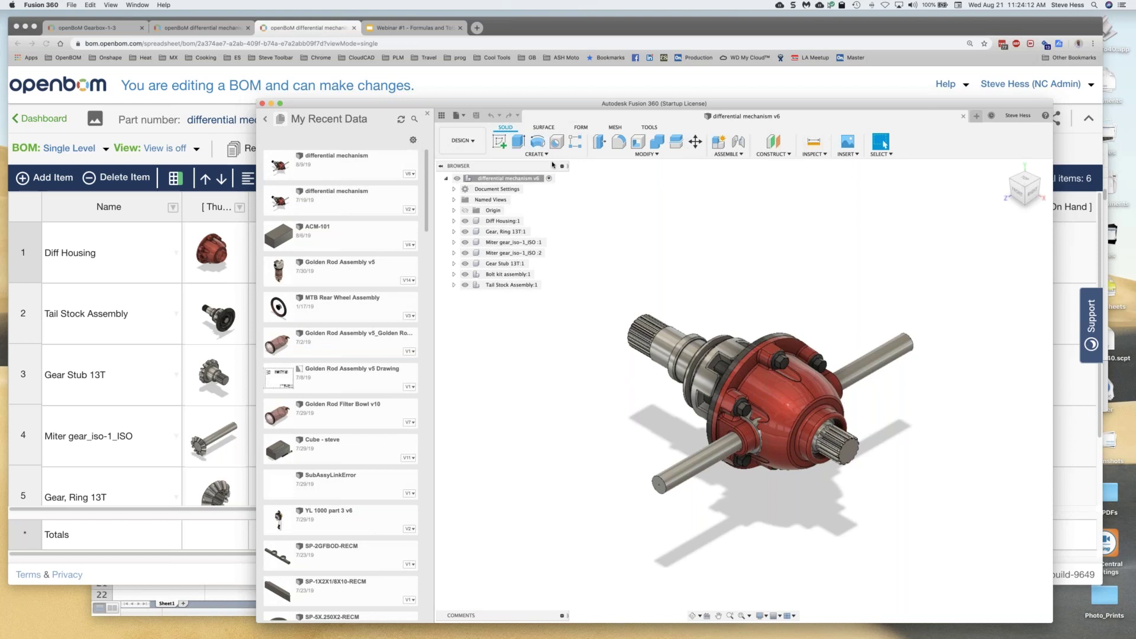
click(190, 576)
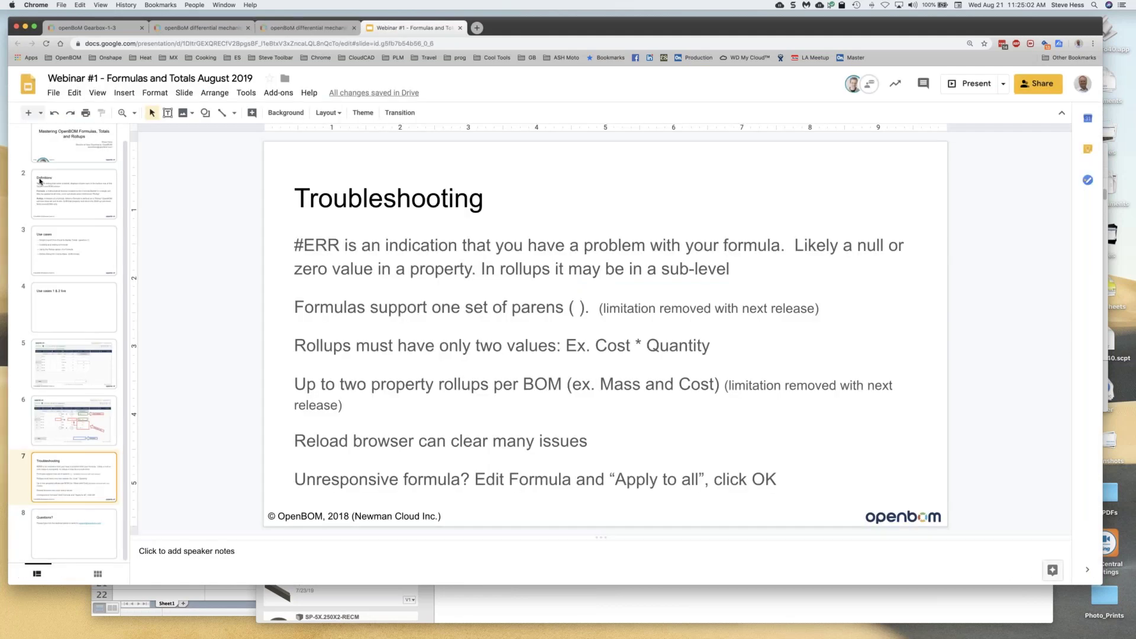
key(Home)
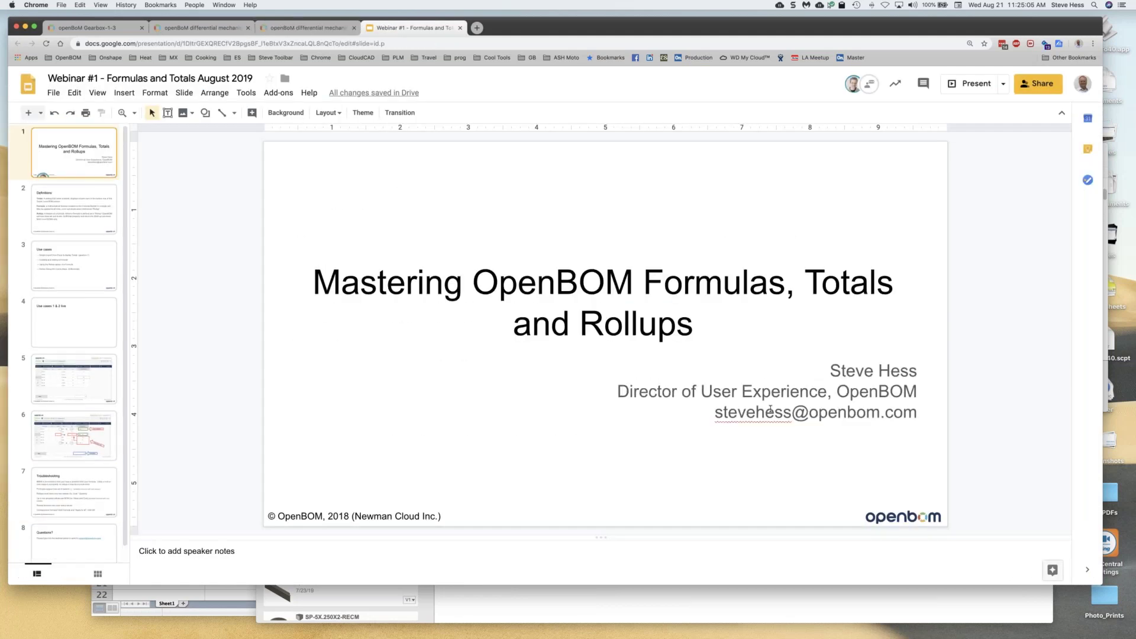